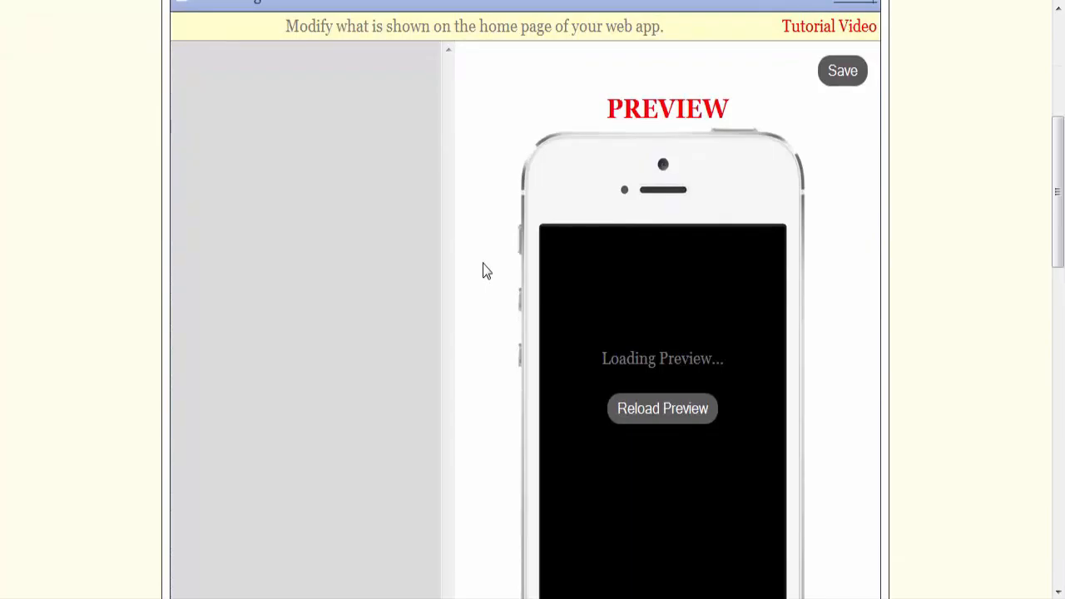
Step: Hide the Join Our List and Call Us links on the home page by setting Show to No
{"action": "left_click", "coordinate": [426, 150]}
{"action": "left_click", "coordinate": [425, 230]}
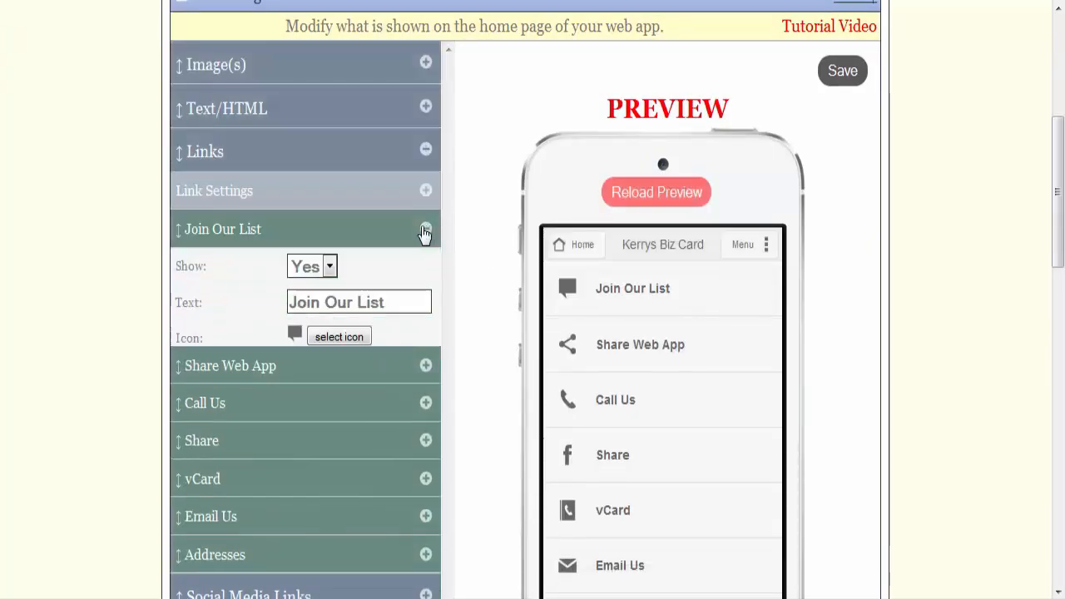
{"action": "left_click", "coordinate": [326, 266]}
{"action": "left_click", "coordinate": [310, 307]}
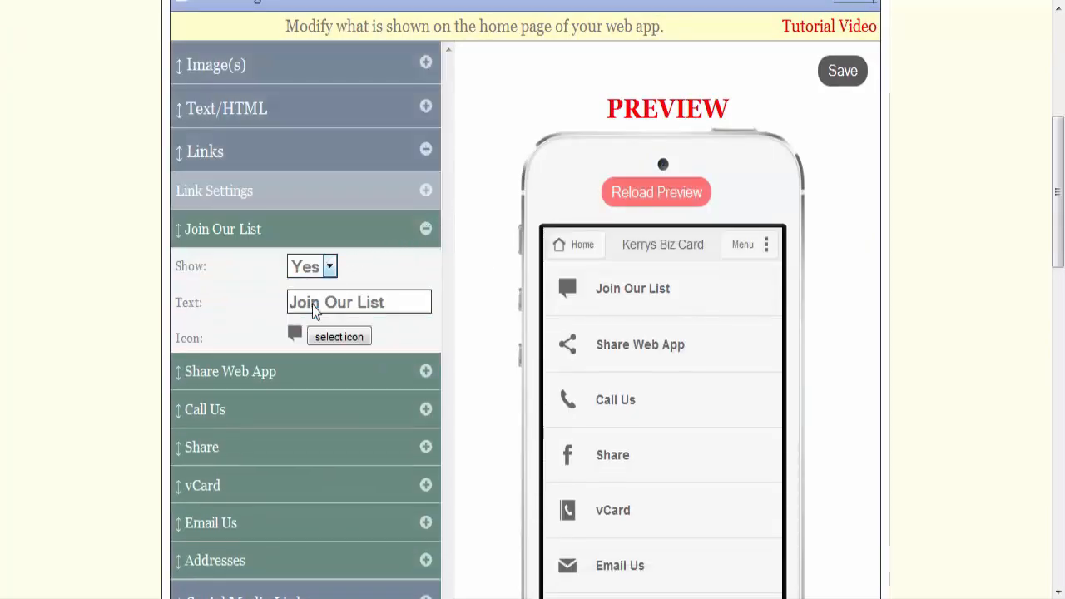
{"action": "left_click", "coordinate": [424, 412]}
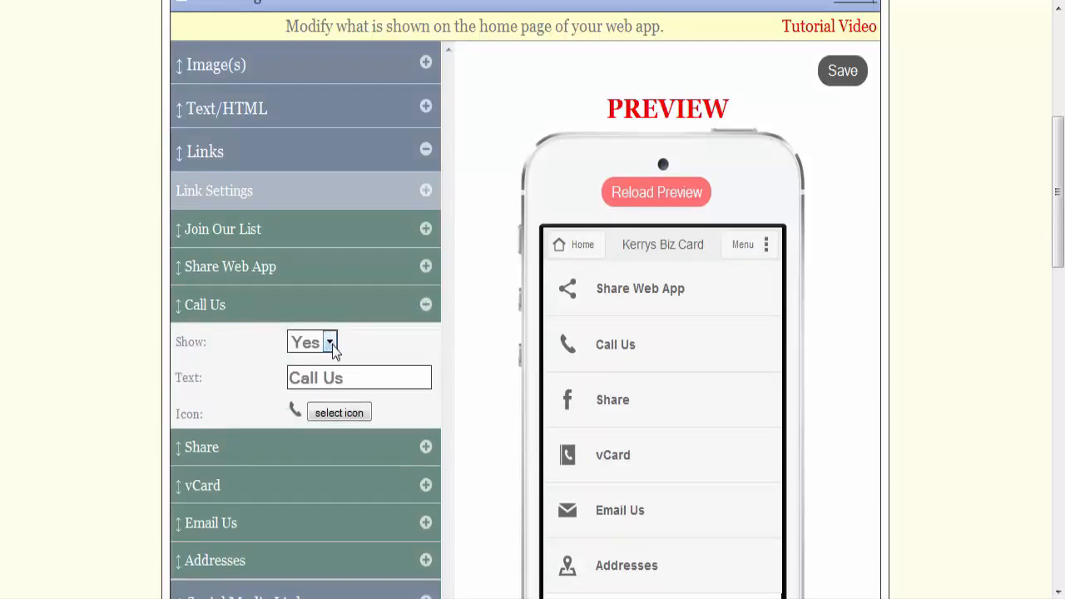
{"action": "left_click", "coordinate": [329, 343]}
{"action": "left_click", "coordinate": [306, 383]}
Step: Hide the Share and Email Us links on the home page by setting Show to No
{"action": "scroll", "coordinate": [516, 371], "scroll_direction": "down", "scroll_amount": 3}
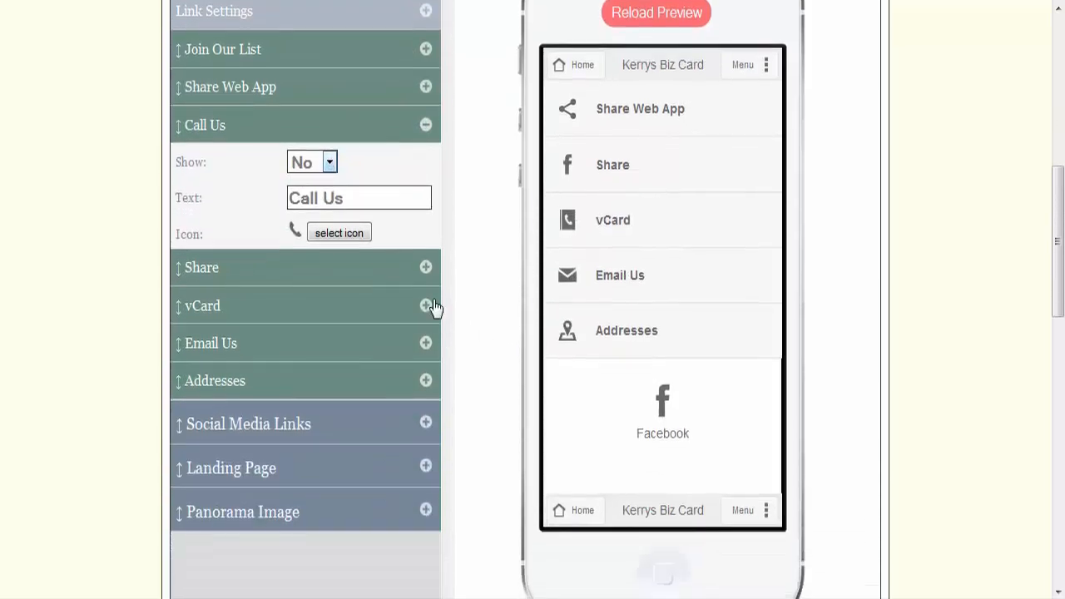
{"action": "left_click", "coordinate": [426, 267]}
{"action": "left_click", "coordinate": [329, 201]}
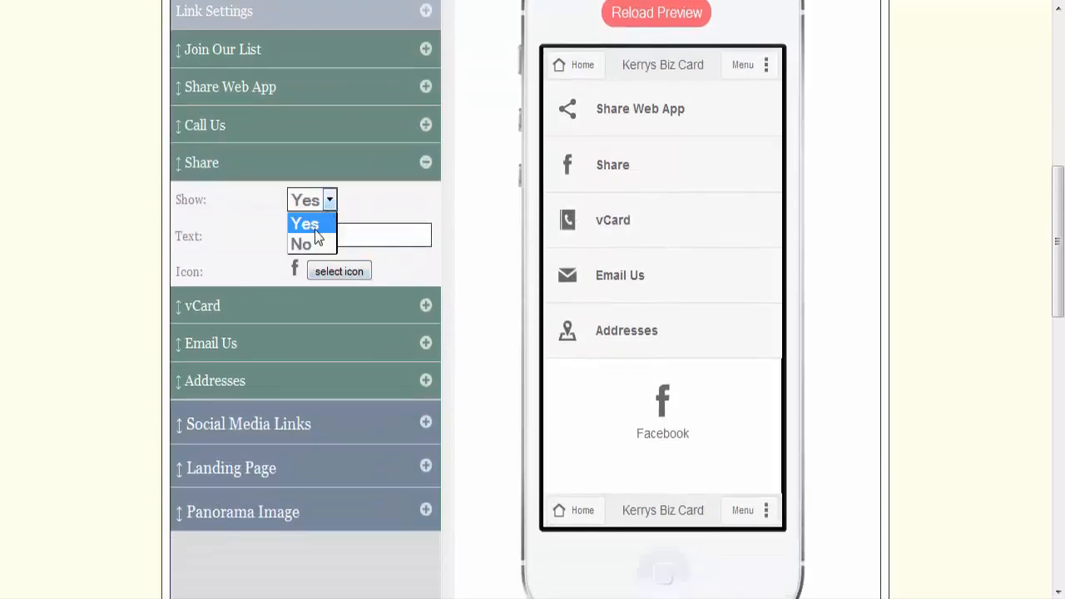
{"action": "left_click", "coordinate": [303, 243]}
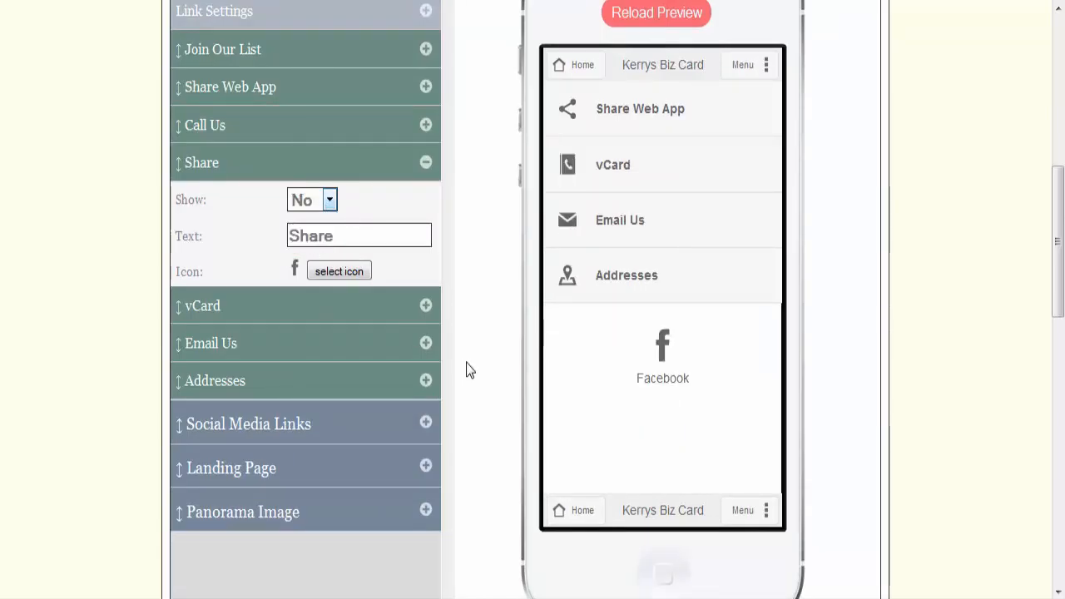
{"action": "left_click", "coordinate": [425, 344]}
{"action": "left_click", "coordinate": [330, 279]}
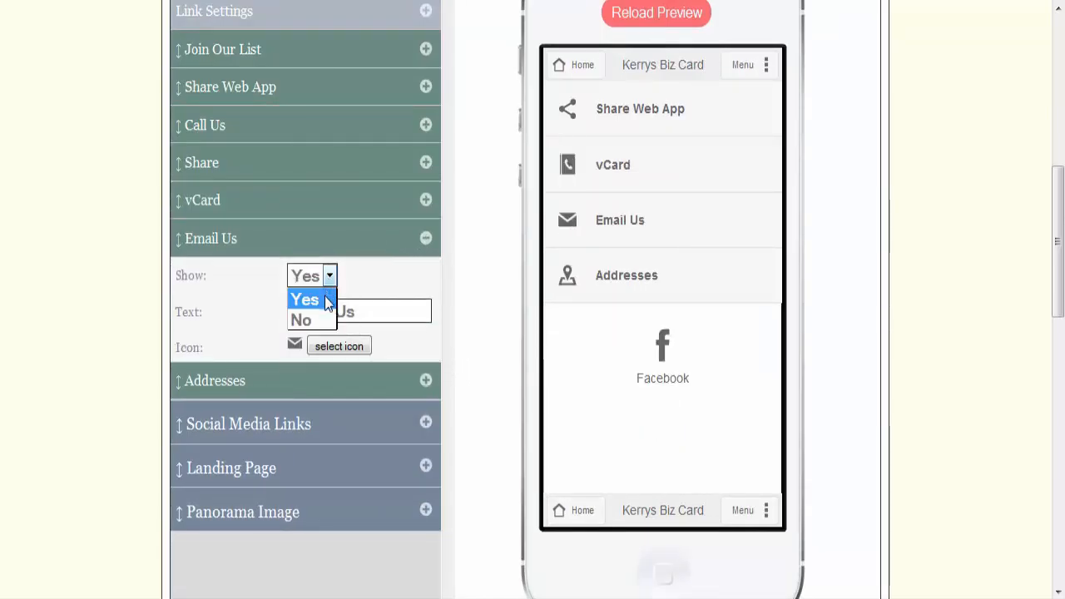
{"action": "left_click", "coordinate": [301, 318]}
Step: Change the display text of the Addresses link to "Contact Us"
{"action": "left_click", "coordinate": [426, 386]}
{"action": "left_click_drag", "start_coordinate": [377, 350], "coordinate": [188, 345]}
{"action": "type", "text": "Contact Us"}
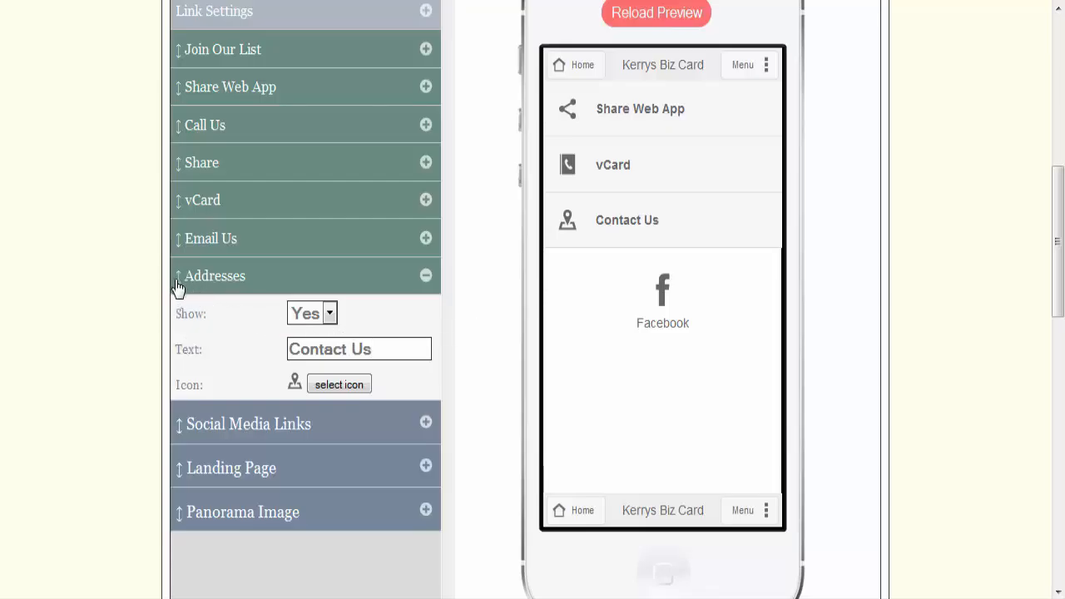
Step: Move the Addresses link to first place, above Join Our List, and save the home page
{"action": "left_click_drag", "start_coordinate": [180, 287], "coordinate": [277, 89]}
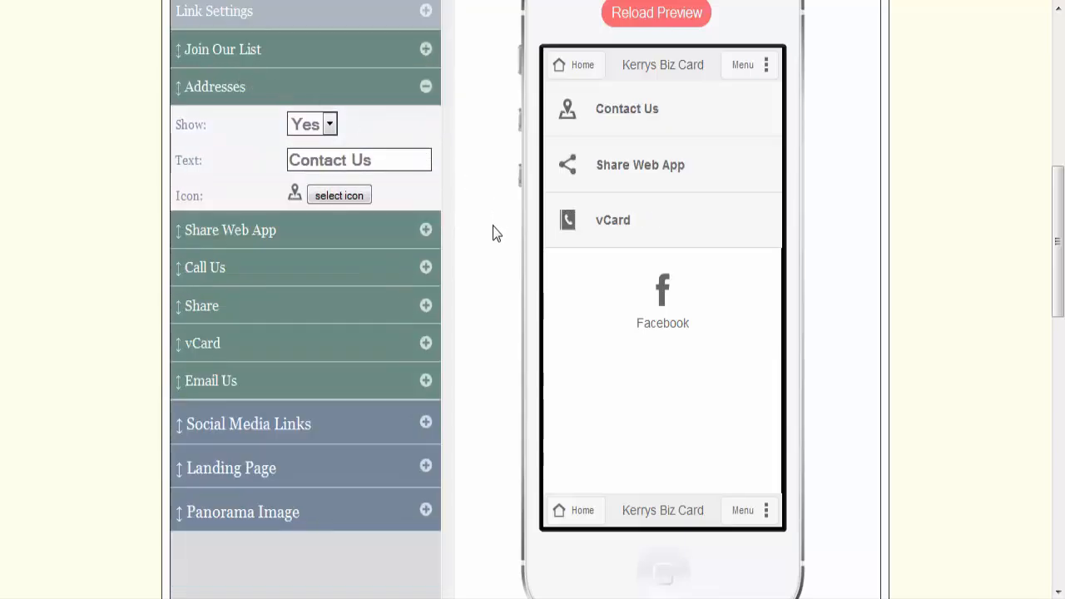
{"action": "left_click_drag", "start_coordinate": [178, 87], "coordinate": [180, 48]}
{"action": "scroll", "coordinate": [862, 268], "scroll_direction": "up", "scroll_amount": 2}
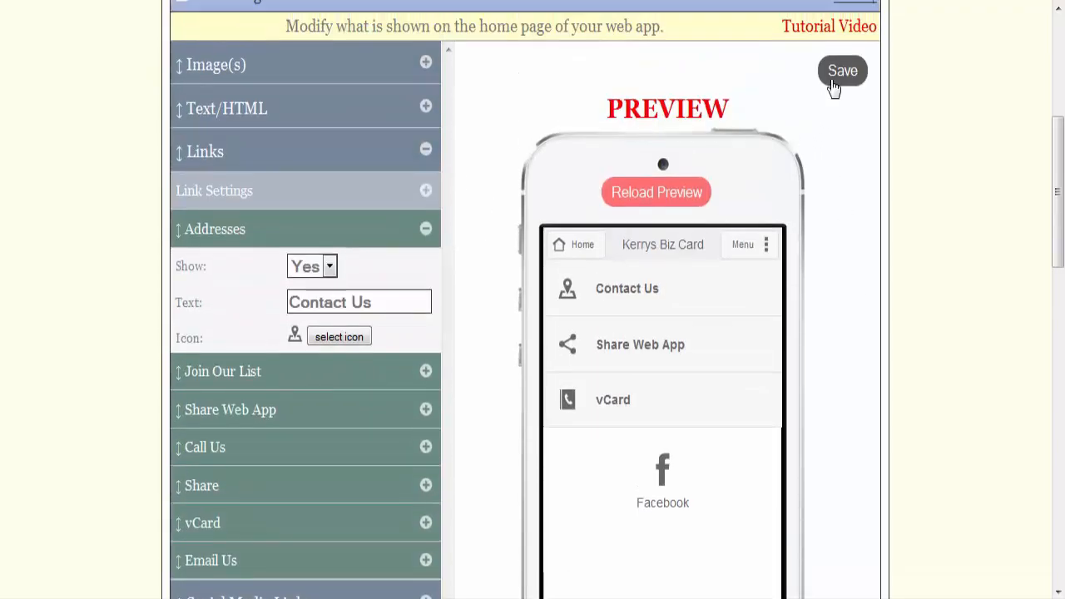
{"action": "left_click", "coordinate": [835, 75]}
{"action": "scroll", "coordinate": [482, 424], "scroll_direction": "down", "scroll_amount": 2}
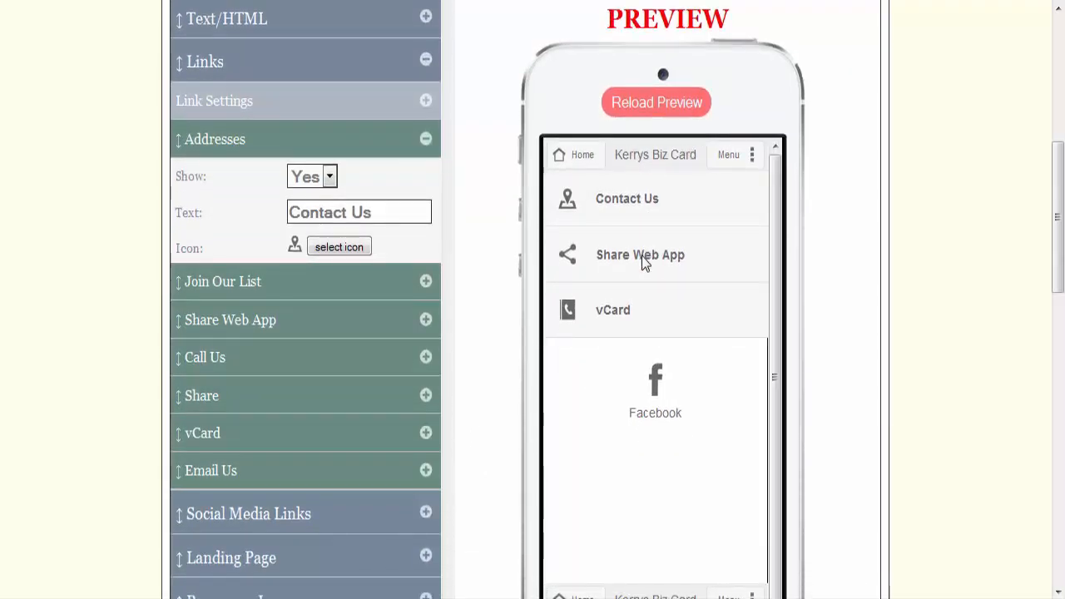
{"action": "left_click", "coordinate": [426, 140]}
Step: In the web app's header settings, set the title bar to show on None (hidden)
{"action": "scroll", "coordinate": [904, 191], "scroll_direction": "up", "scroll_amount": 2}
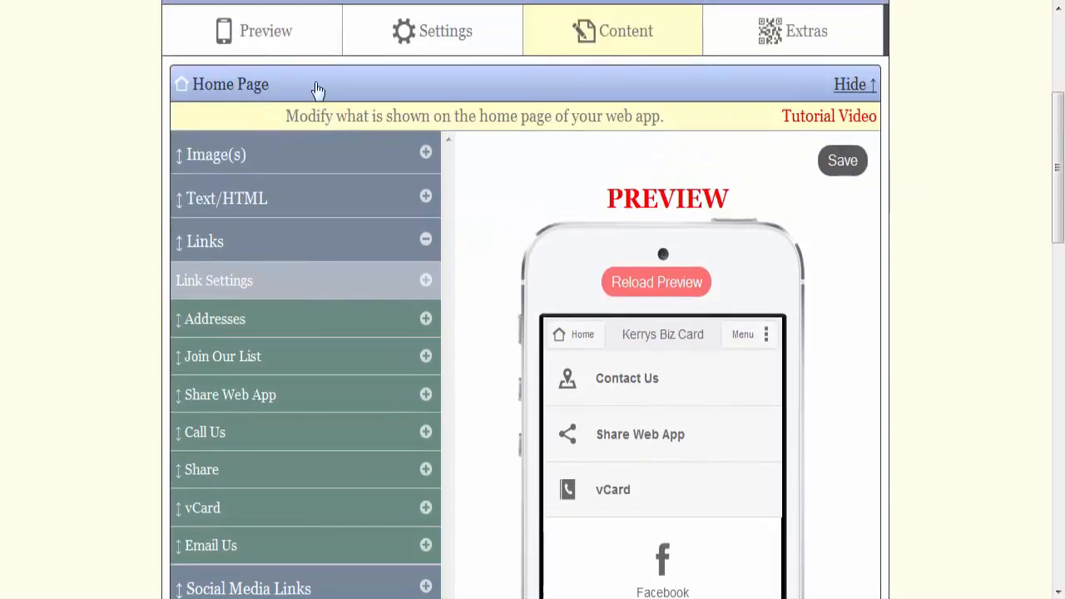
{"action": "left_click", "coordinate": [429, 39]}
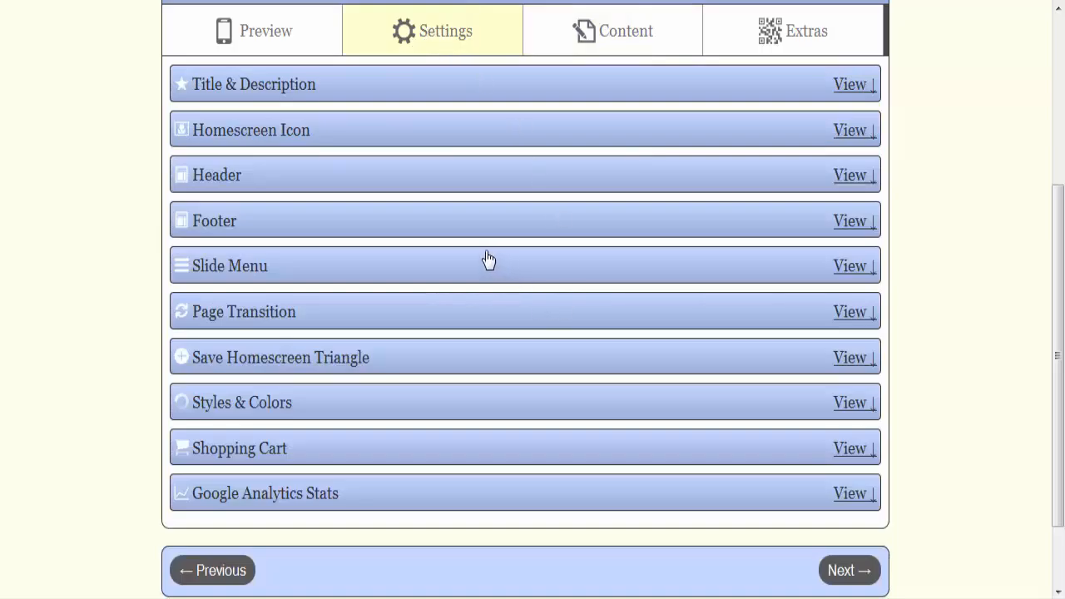
{"action": "left_click", "coordinate": [330, 176]}
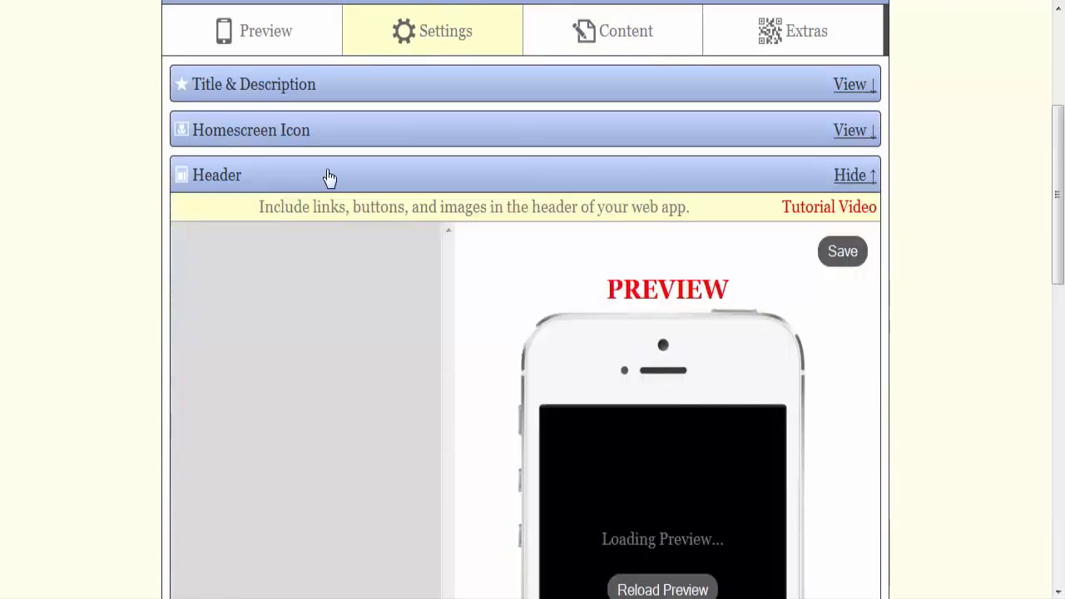
{"action": "scroll", "coordinate": [328, 178], "scroll_direction": "down", "scroll_amount": 1}
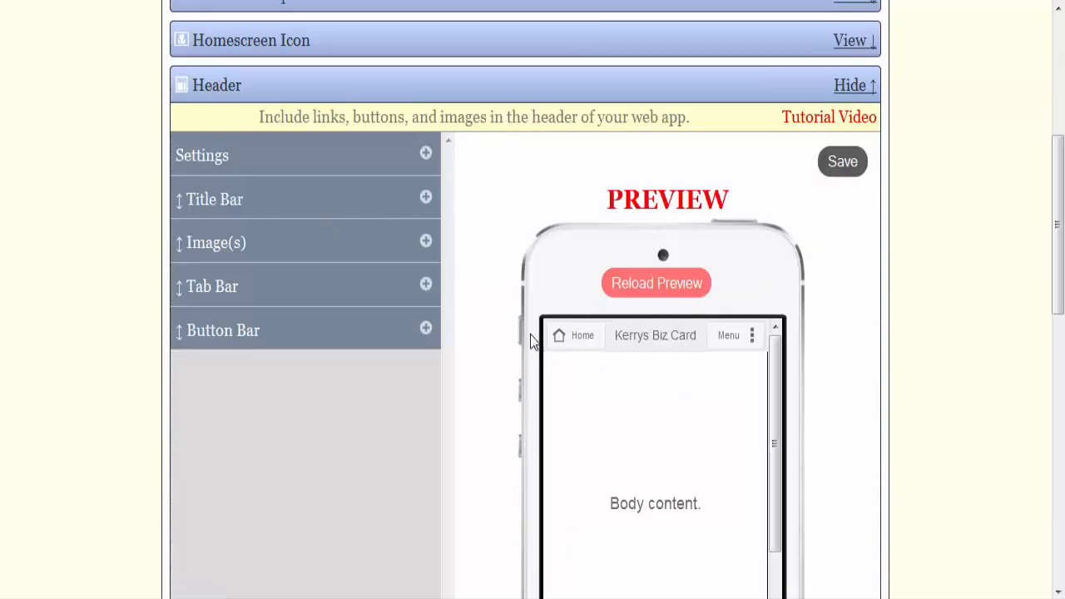
{"action": "left_click", "coordinate": [424, 202]}
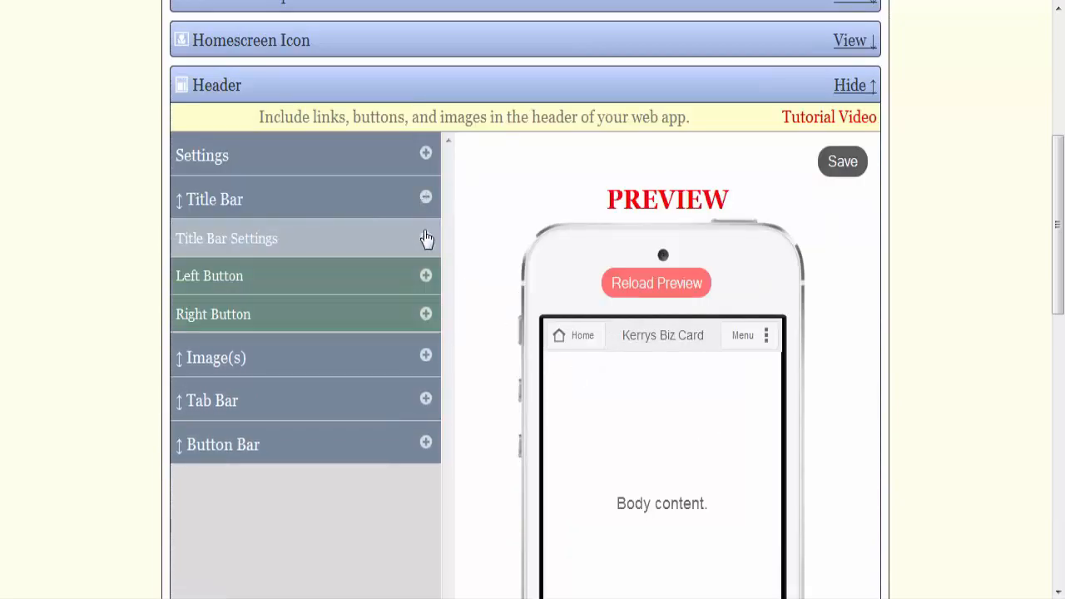
{"action": "left_click", "coordinate": [426, 239]}
{"action": "left_click", "coordinate": [421, 274]}
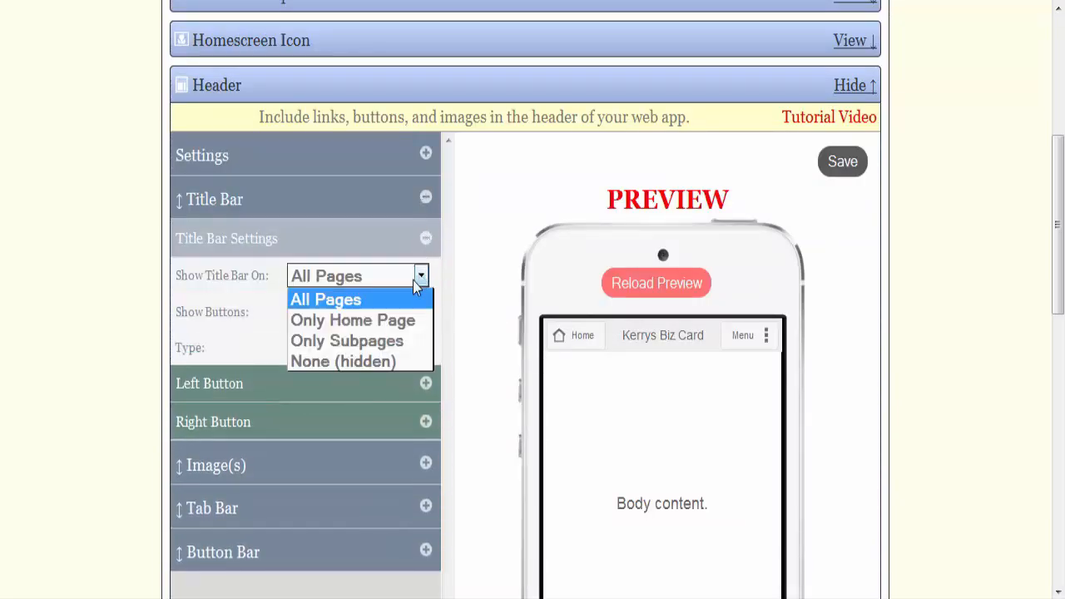
{"action": "left_click", "coordinate": [363, 362]}
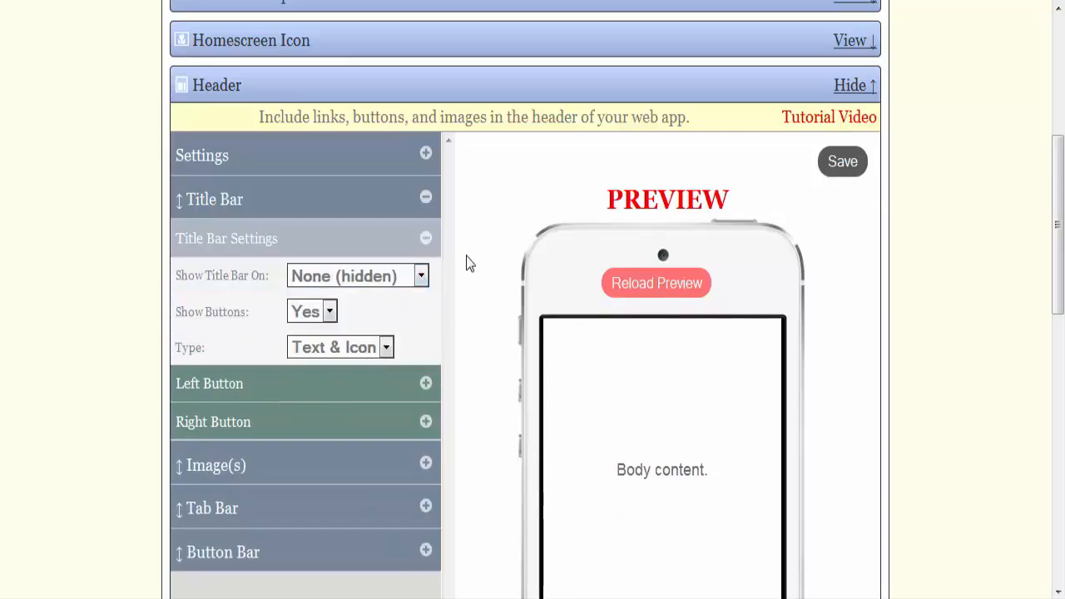
Step: Add the GitDigi.mobi globe banner as a new header image, with its page link left at N/A
{"action": "scroll", "coordinate": [463, 283], "scroll_direction": "down", "scroll_amount": 3}
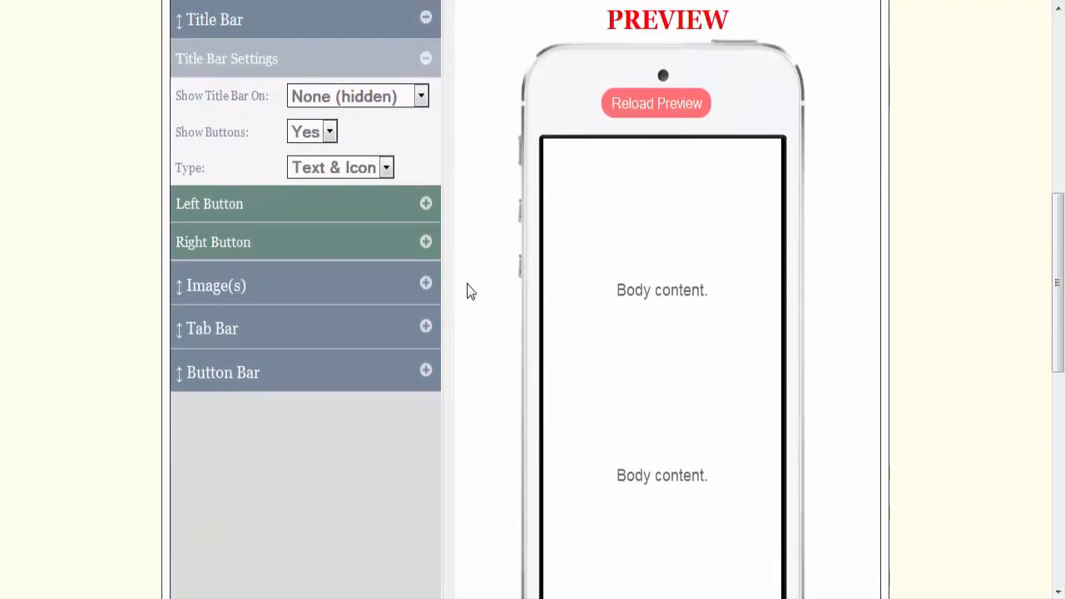
{"action": "left_click", "coordinate": [424, 287]}
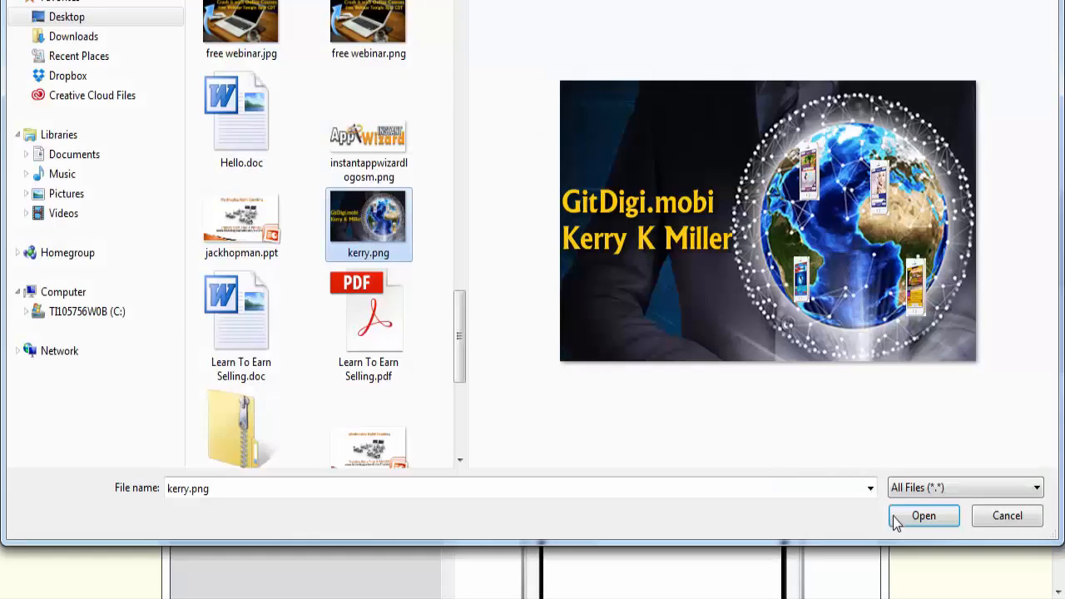
{"action": "left_click", "coordinate": [907, 517]}
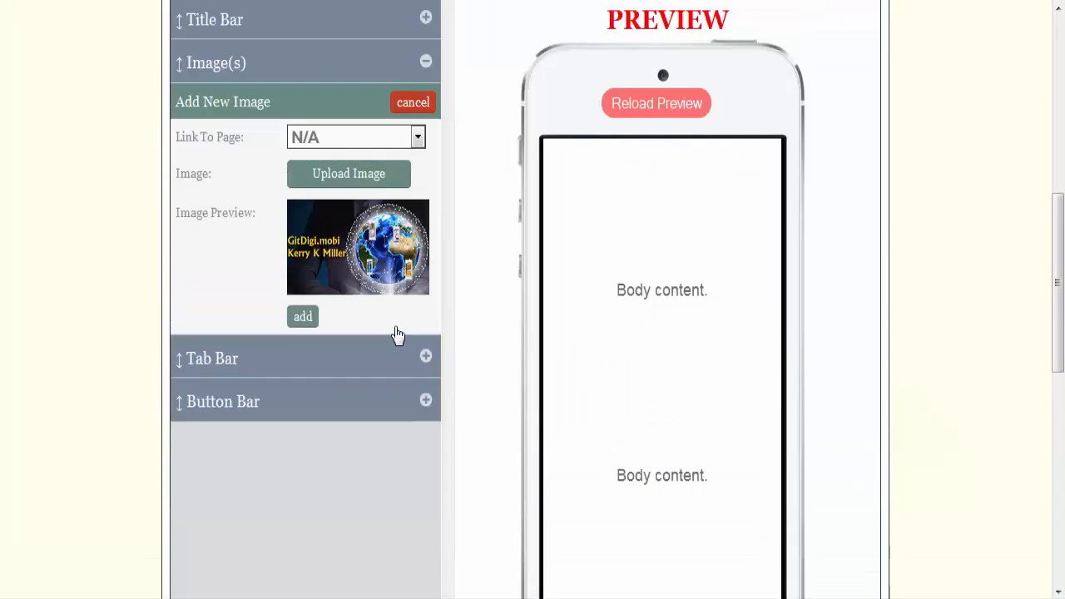
{"action": "left_click", "coordinate": [297, 325]}
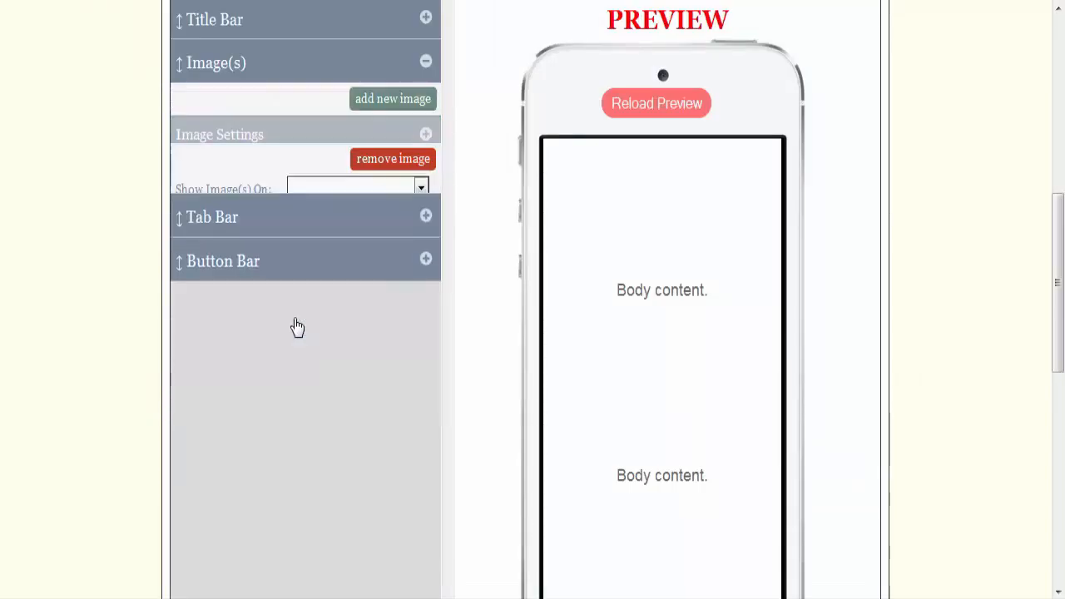
Step: Add a button linking to the Call Us page to the header's button bar
{"action": "scroll", "coordinate": [297, 327], "scroll_direction": "down", "scroll_amount": 1}
{"action": "left_click", "coordinate": [427, 301]}
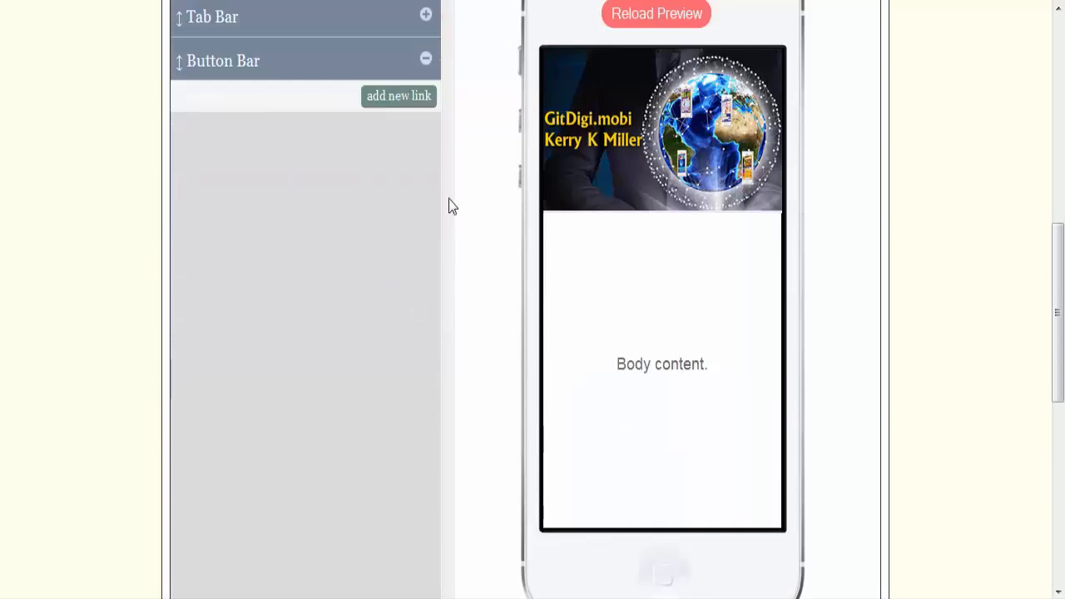
{"action": "left_click", "coordinate": [394, 106]}
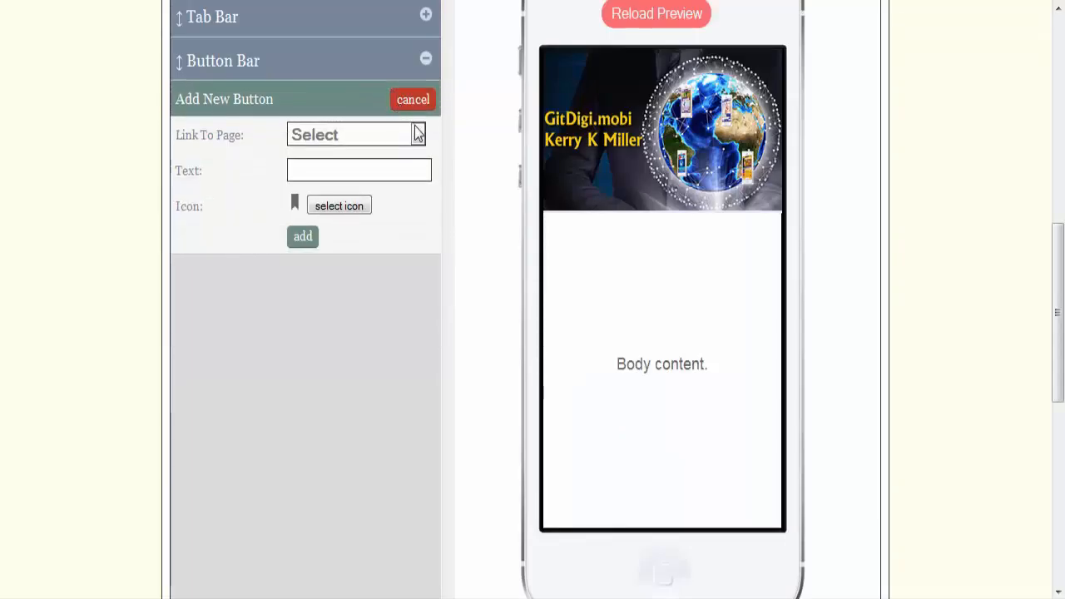
{"action": "left_click", "coordinate": [417, 137]}
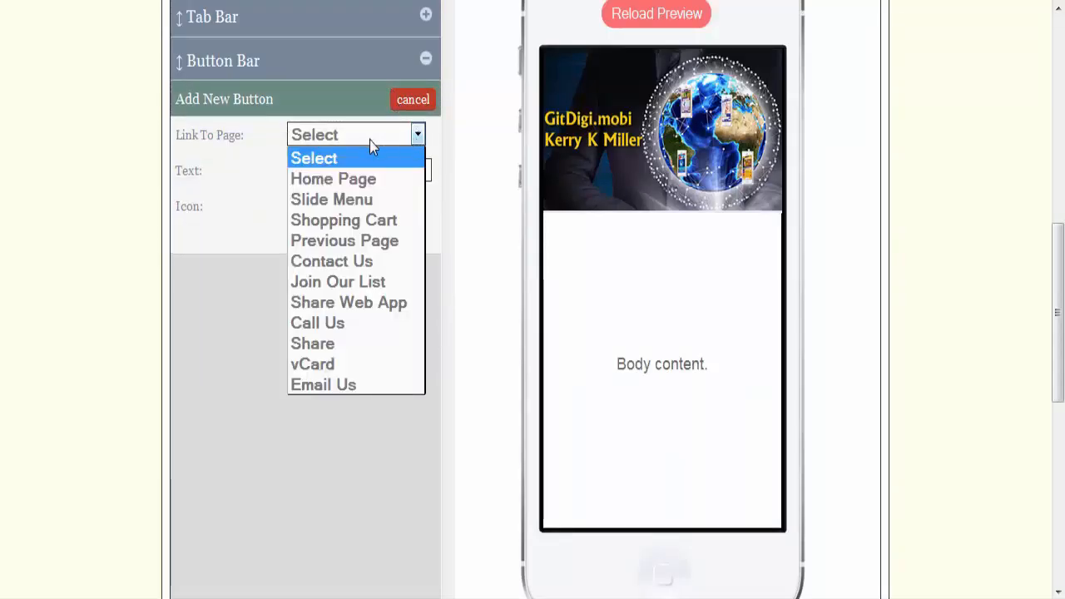
{"action": "left_click", "coordinate": [330, 324]}
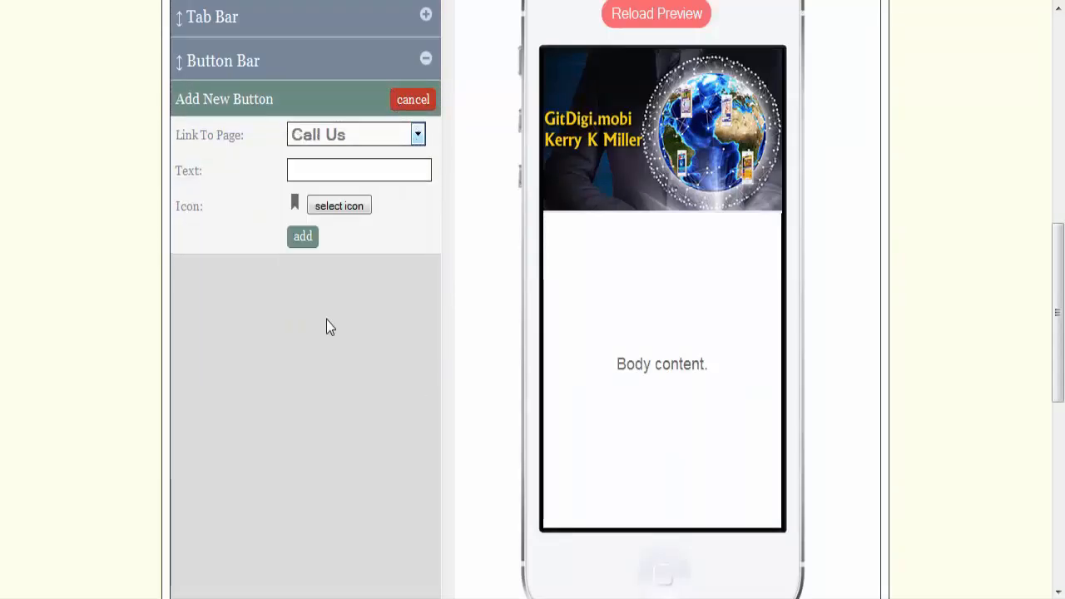
{"action": "left_click", "coordinate": [301, 240]}
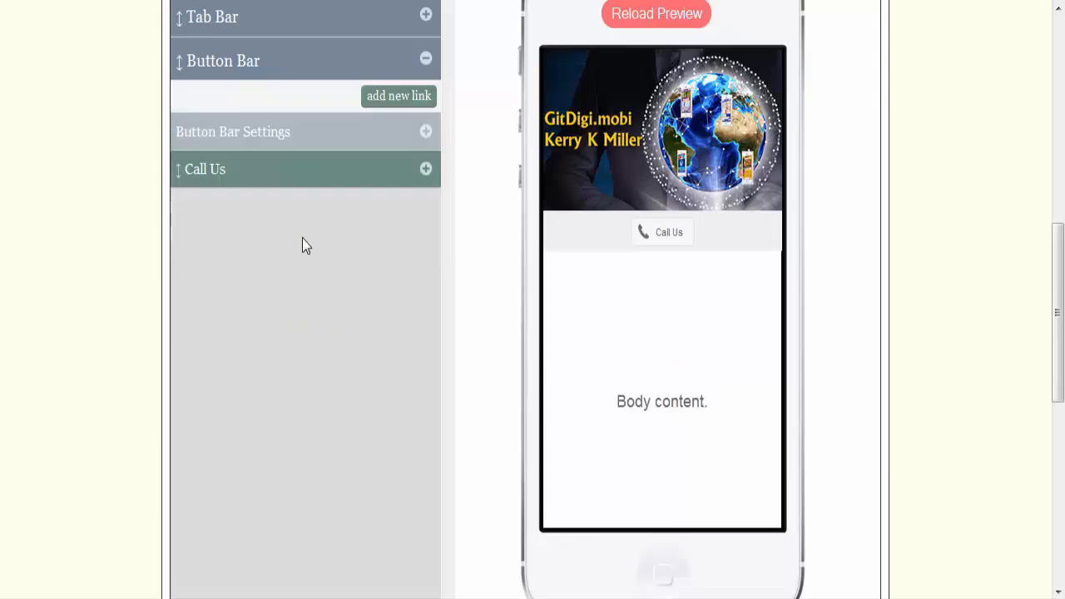
Step: Add a button linking to the Email Us page to the header's button bar
{"action": "left_click", "coordinate": [418, 101]}
{"action": "left_click", "coordinate": [419, 135]}
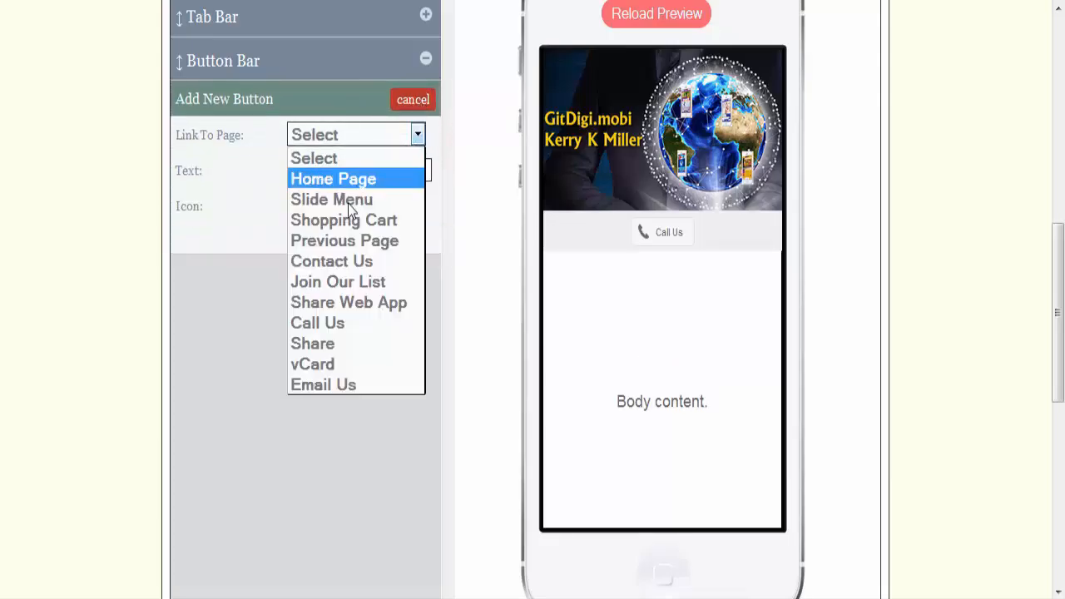
{"action": "left_click", "coordinate": [343, 383]}
{"action": "left_click", "coordinate": [304, 237]}
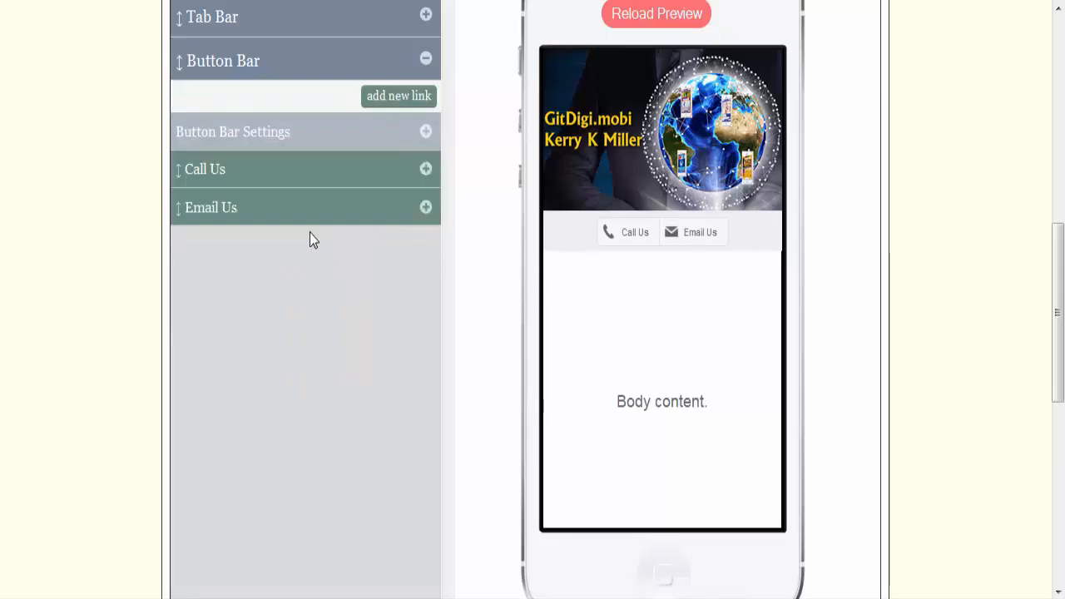
Step: Add a button linking to the Share page to the header's button bar and save the header
{"action": "left_click", "coordinate": [408, 99]}
{"action": "left_click", "coordinate": [419, 135]}
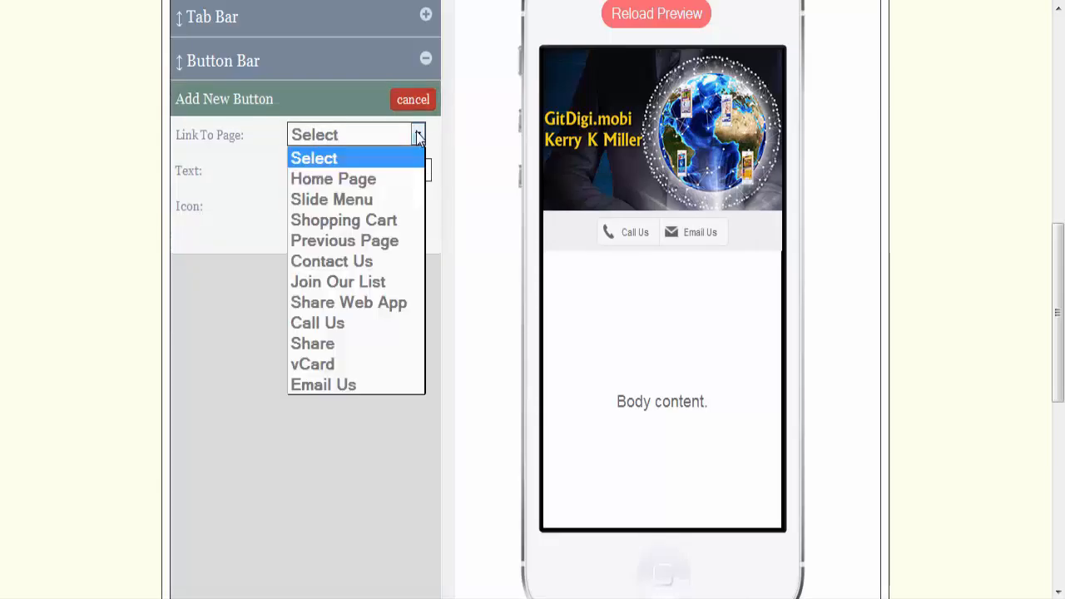
{"action": "left_click", "coordinate": [336, 343]}
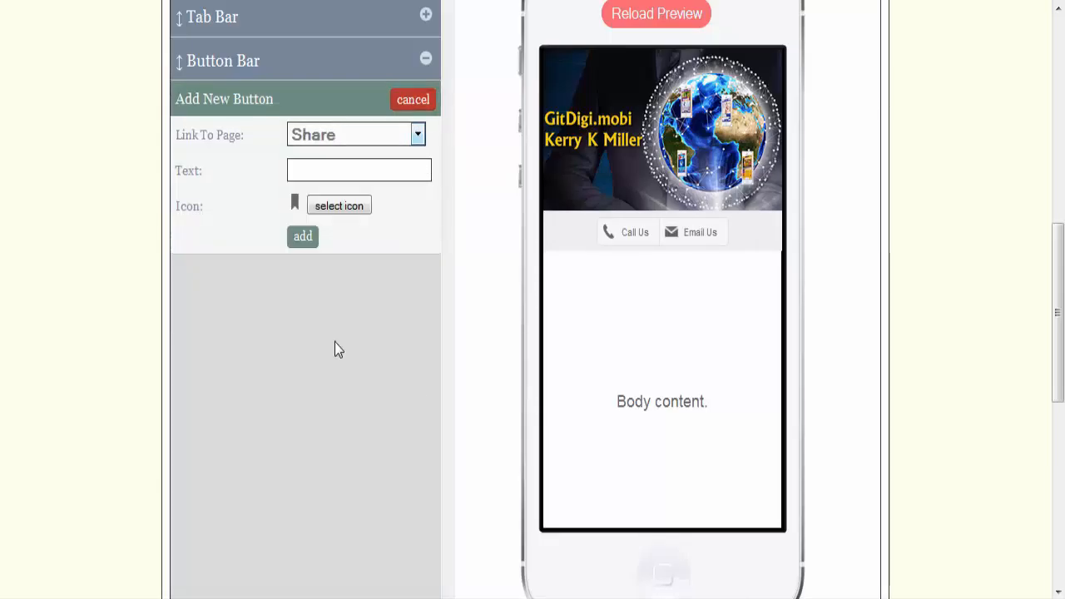
{"action": "left_click", "coordinate": [301, 238]}
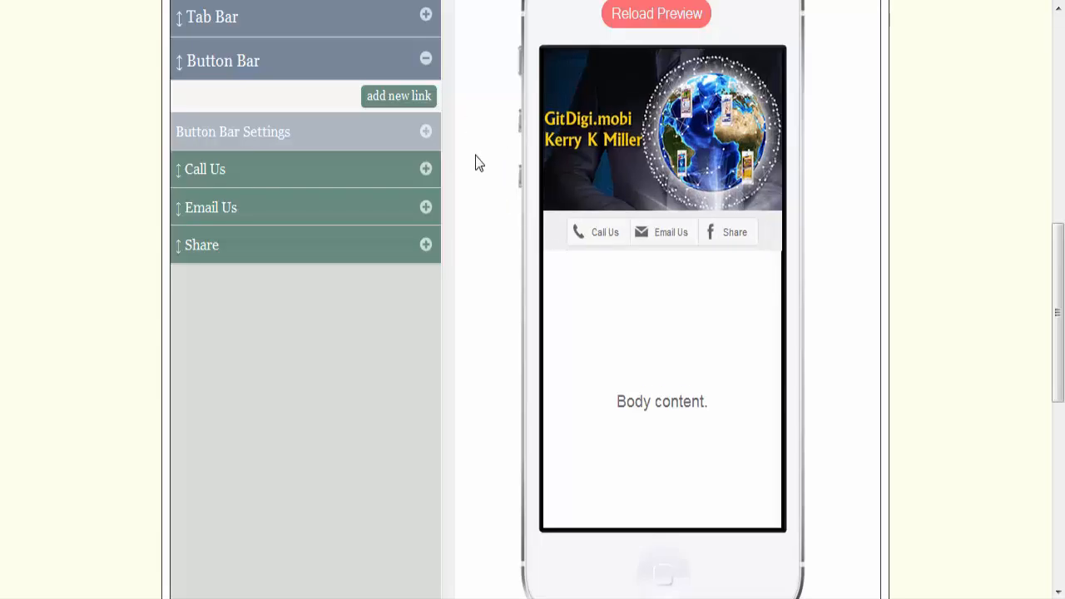
{"action": "scroll", "coordinate": [832, 183], "scroll_direction": "up", "scroll_amount": 2}
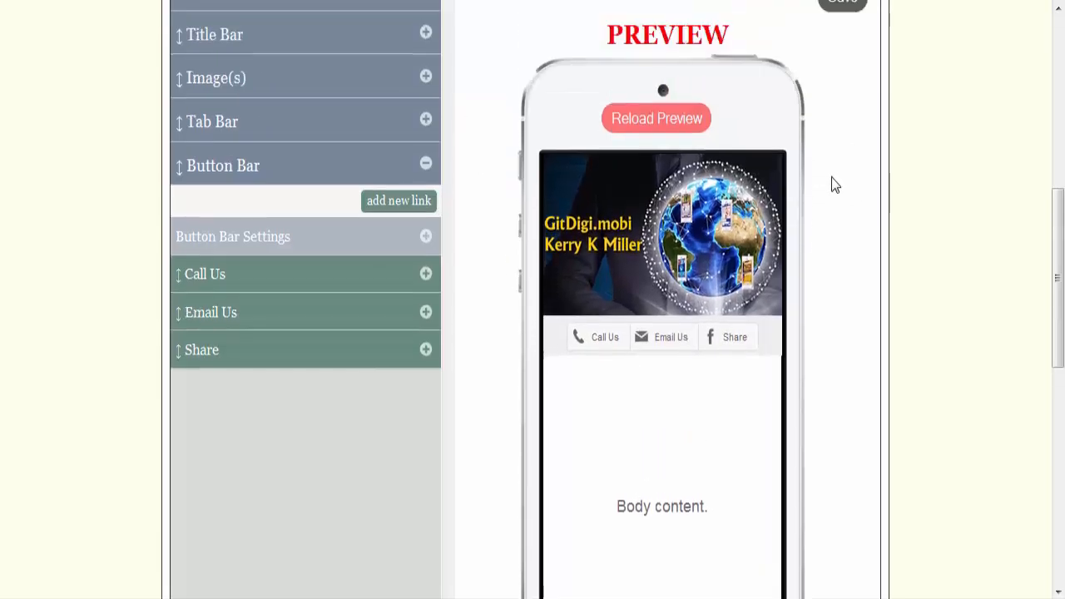
{"action": "scroll", "coordinate": [832, 179], "scroll_direction": "up", "scroll_amount": 2}
{"action": "left_click", "coordinate": [839, 75]}
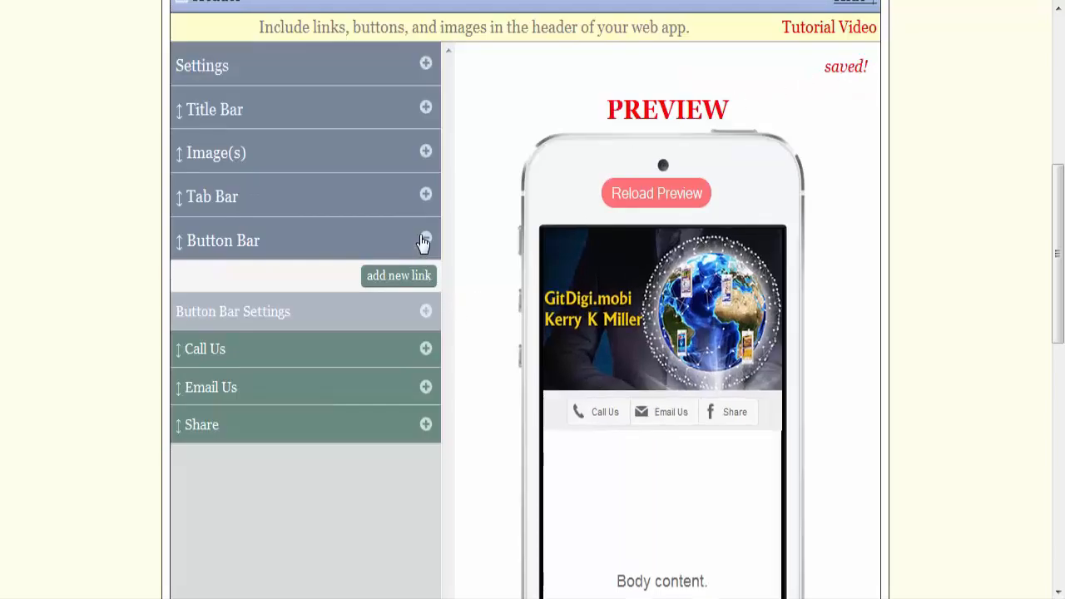
Step: Open the web app's footer settings and review the display options of its title bar
{"action": "scroll", "coordinate": [475, 263], "scroll_direction": "down", "scroll_amount": 4}
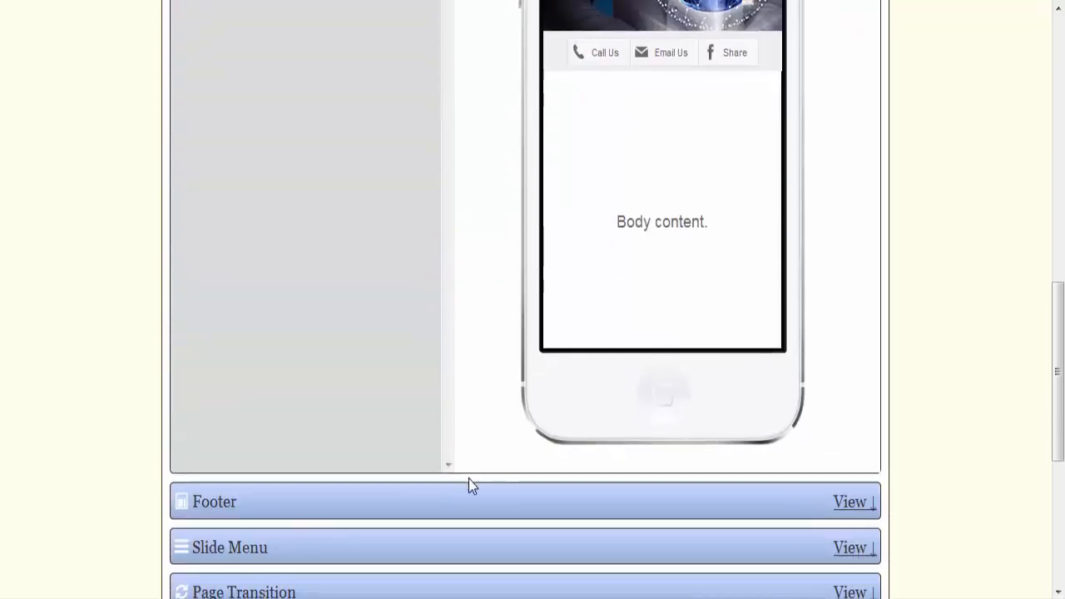
{"action": "left_click", "coordinate": [470, 504]}
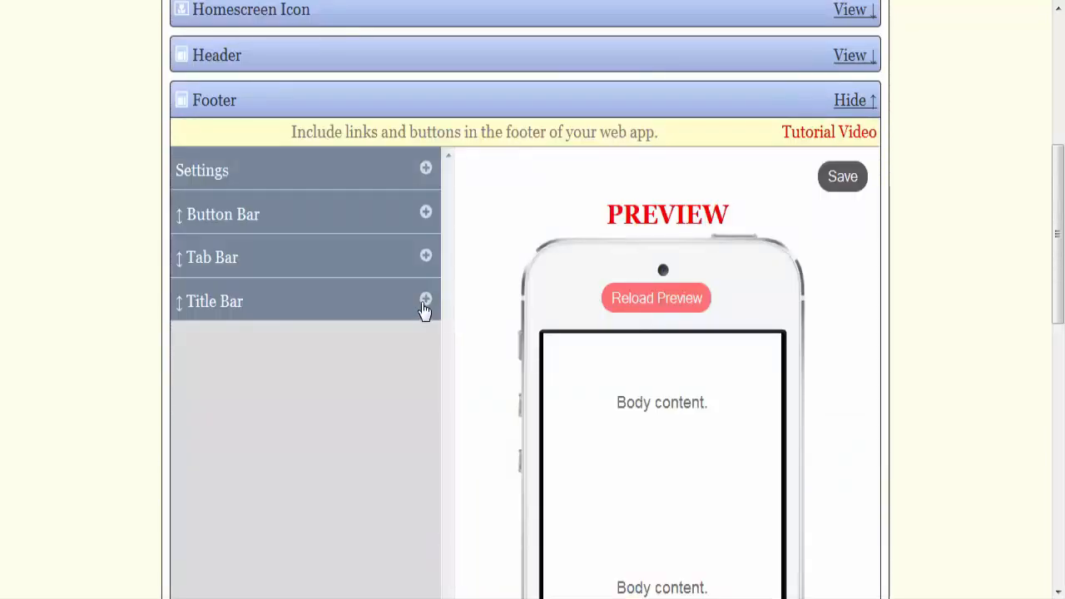
{"action": "left_click", "coordinate": [424, 306]}
{"action": "left_click", "coordinate": [427, 343]}
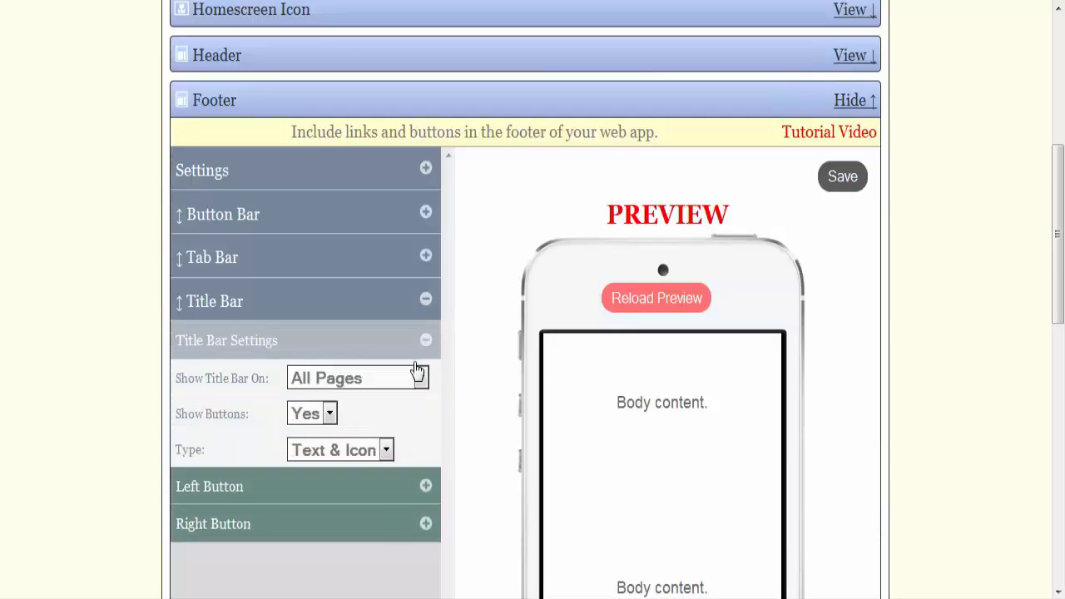
{"action": "left_click", "coordinate": [428, 342]}
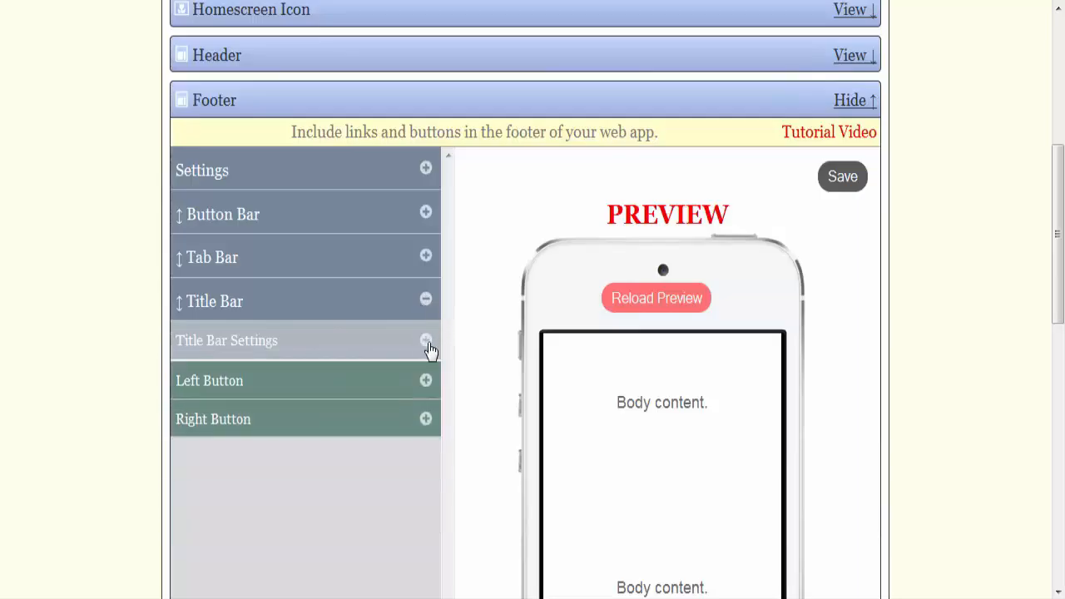
Step: Add a new tab linking to the Home Page, with the text Home and the house icon, to the footer's tab bar
{"action": "left_click", "coordinate": [426, 257]}
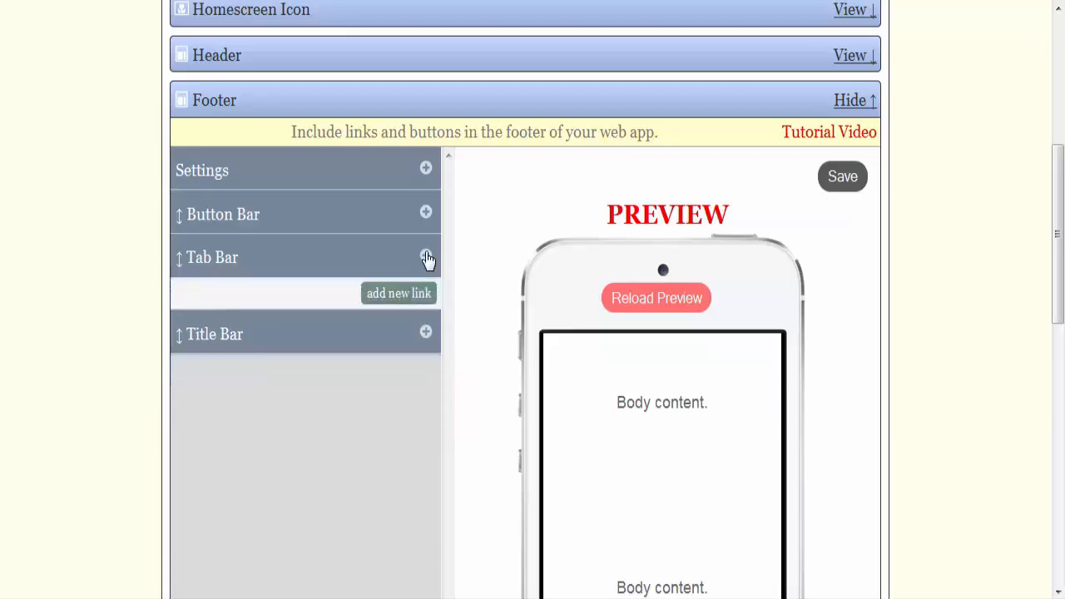
{"action": "left_click", "coordinate": [416, 298]}
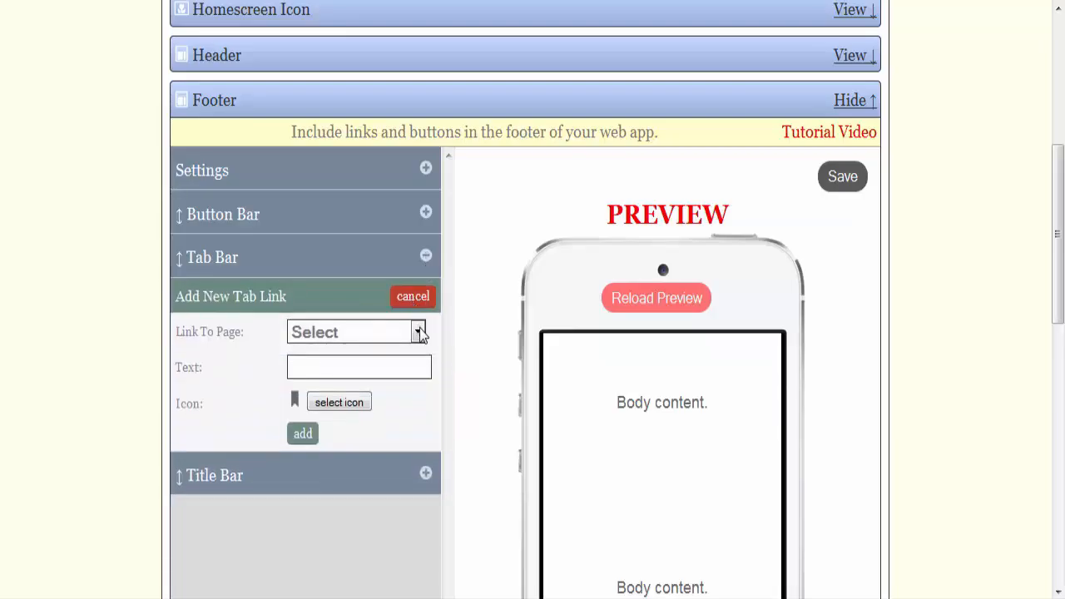
{"action": "left_click", "coordinate": [417, 332]}
{"action": "left_click", "coordinate": [363, 377]}
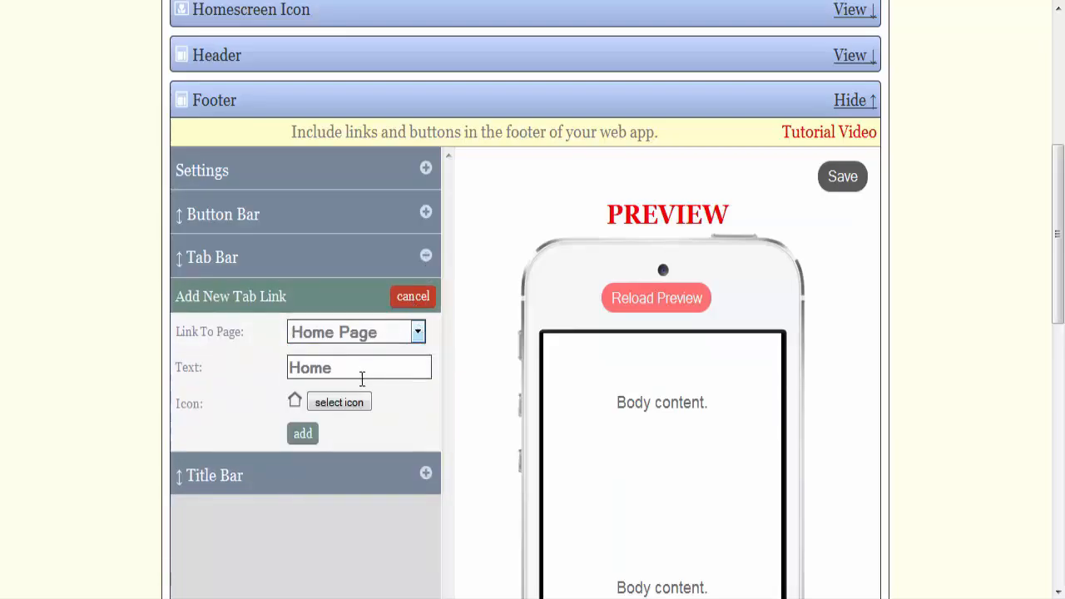
{"action": "left_click", "coordinate": [302, 434]}
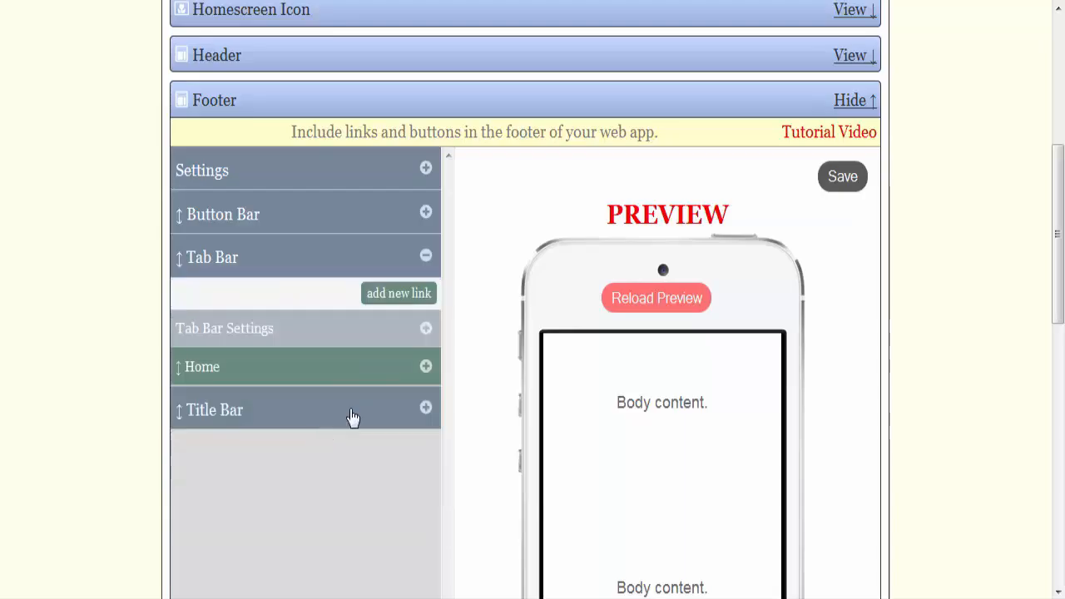
Step: Add a second tab linking to the Previous Page, with its default text and arrow icon, to the footer's tab bar
{"action": "left_click", "coordinate": [412, 298]}
{"action": "left_click", "coordinate": [418, 335]}
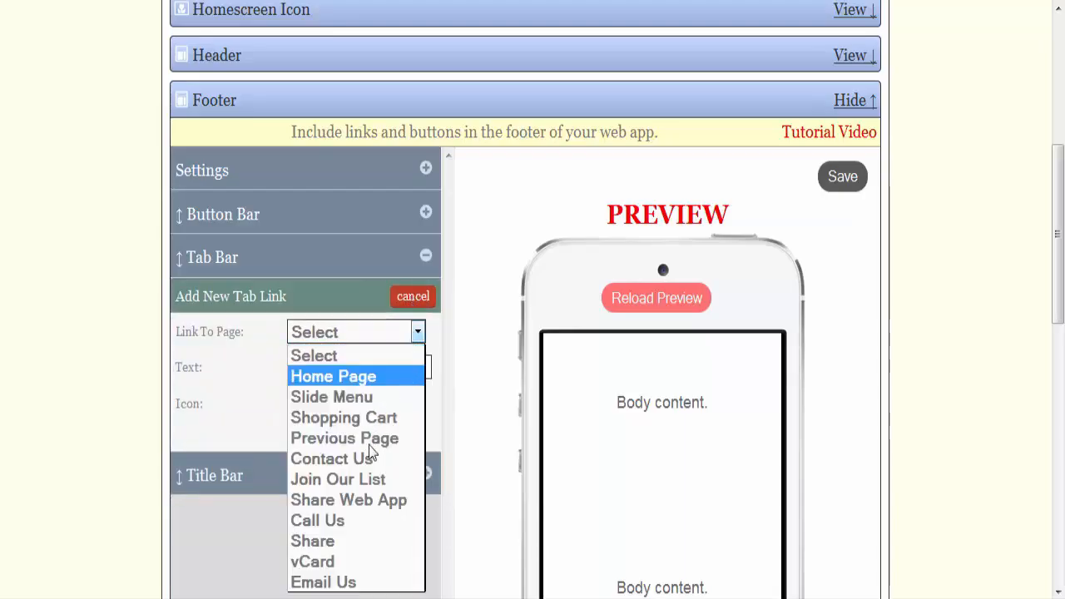
{"action": "left_click", "coordinate": [364, 437]}
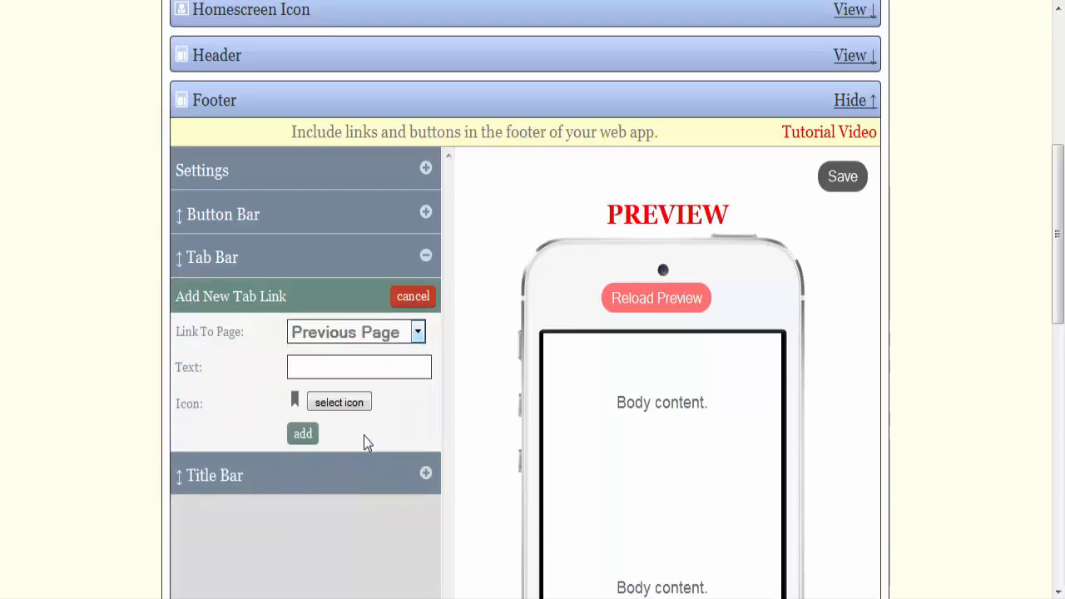
{"action": "left_click", "coordinate": [309, 438]}
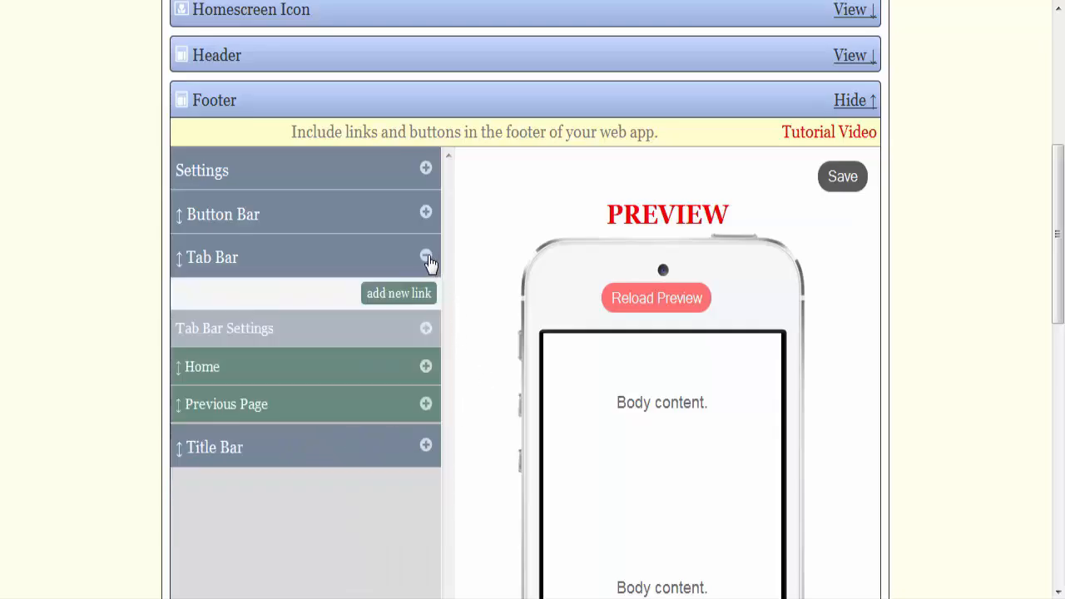
{"action": "left_click", "coordinate": [426, 257]}
Step: Check the Home and Previous Page tabs in the footer's phone preview and save the footer
{"action": "scroll", "coordinate": [471, 327], "scroll_direction": "down", "scroll_amount": 4}
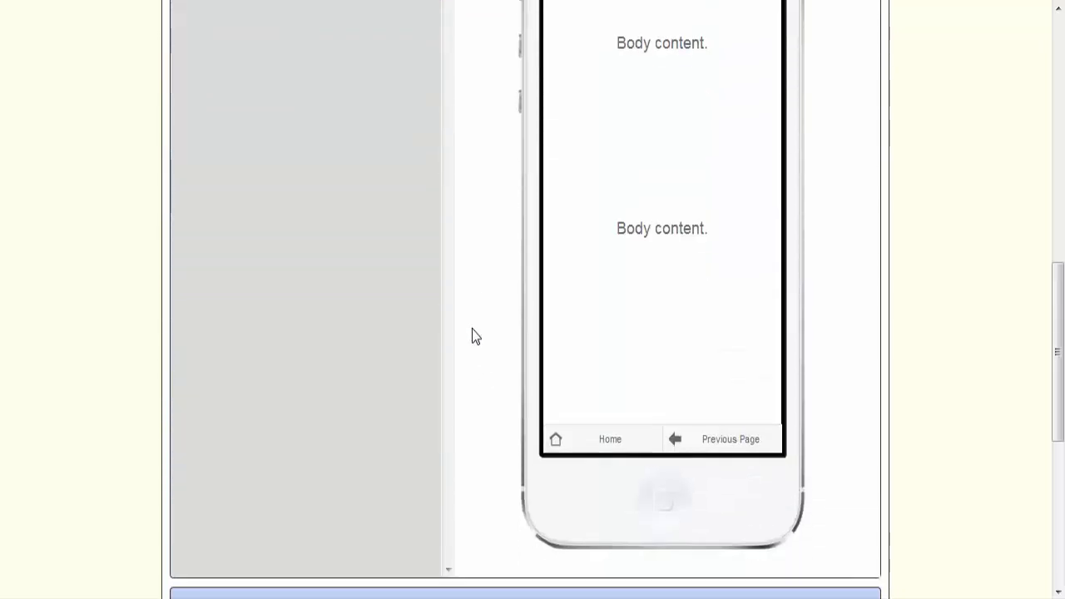
{"action": "scroll", "coordinate": [525, 346], "scroll_direction": "up", "scroll_amount": 5}
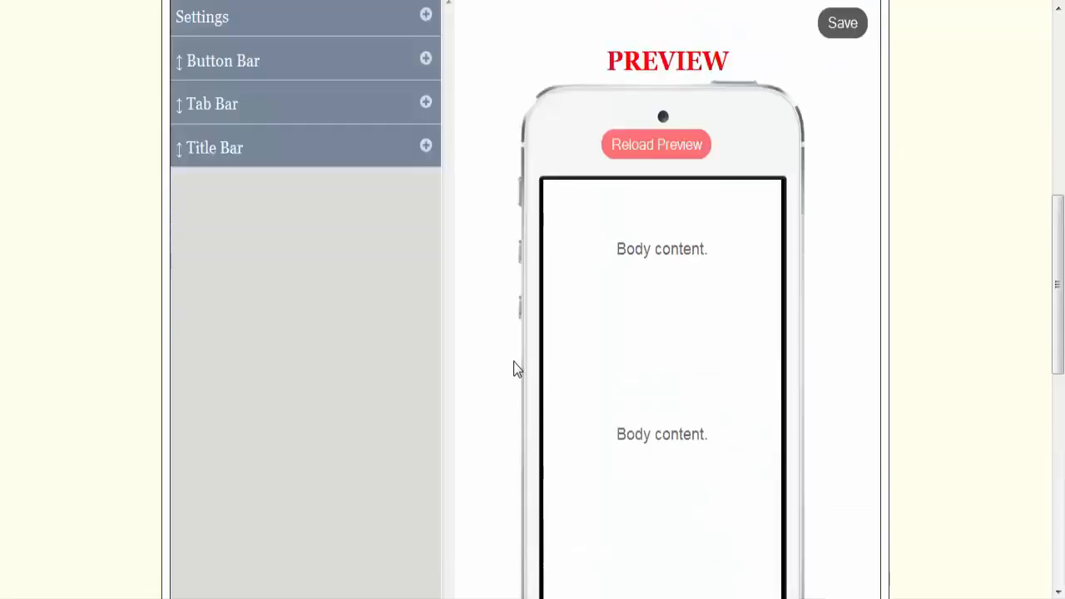
{"action": "scroll", "coordinate": [479, 261], "scroll_direction": "down", "scroll_amount": 4}
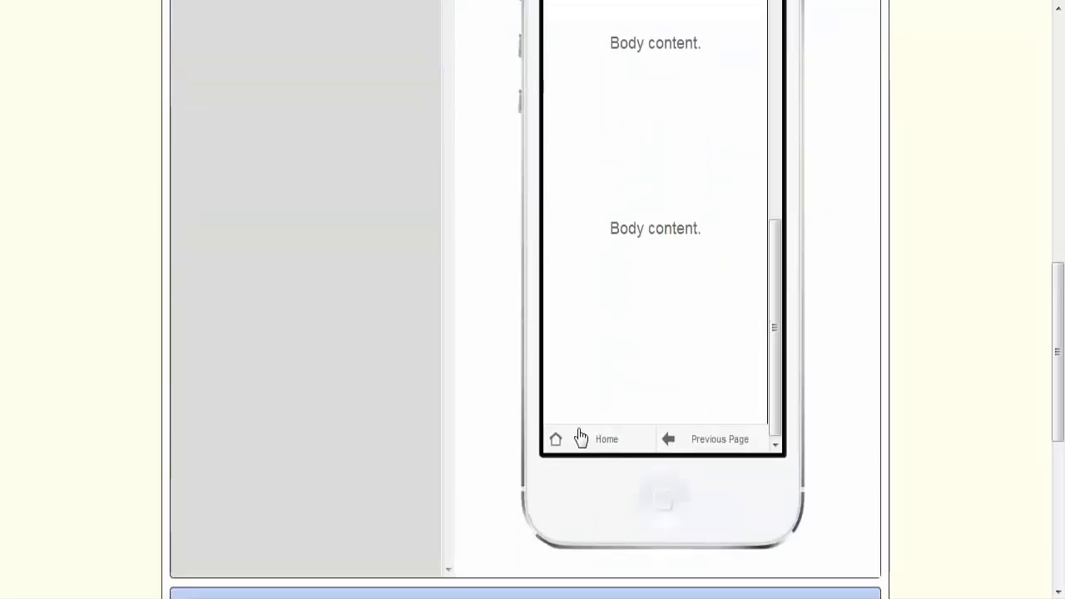
{"action": "scroll", "coordinate": [495, 327], "scroll_direction": "down", "scroll_amount": 1}
{"action": "scroll", "coordinate": [493, 327], "scroll_direction": "down", "scroll_amount": 2}
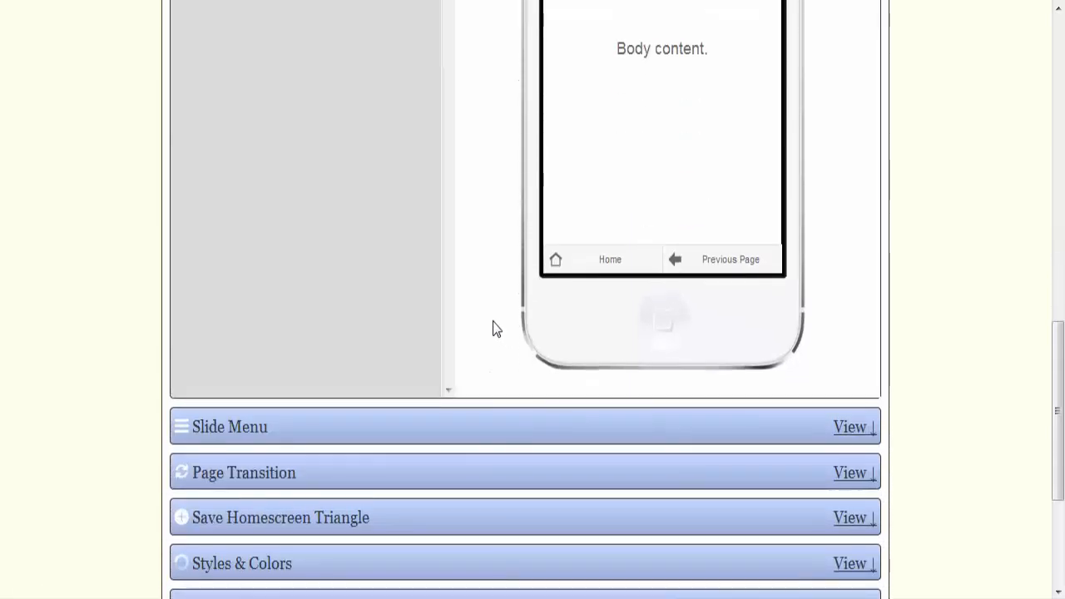
{"action": "scroll", "coordinate": [493, 327], "scroll_direction": "up", "scroll_amount": 1}
{"action": "scroll", "coordinate": [493, 327], "scroll_direction": "down", "scroll_amount": 3}
{"action": "scroll", "coordinate": [491, 320], "scroll_direction": "up", "scroll_amount": 6}
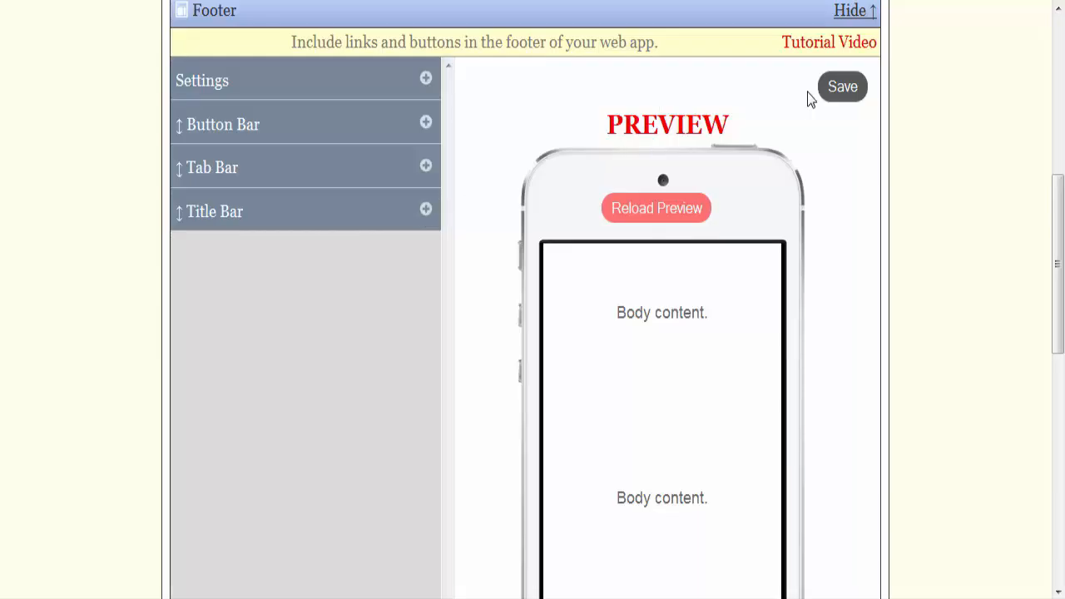
{"action": "left_click", "coordinate": [831, 93]}
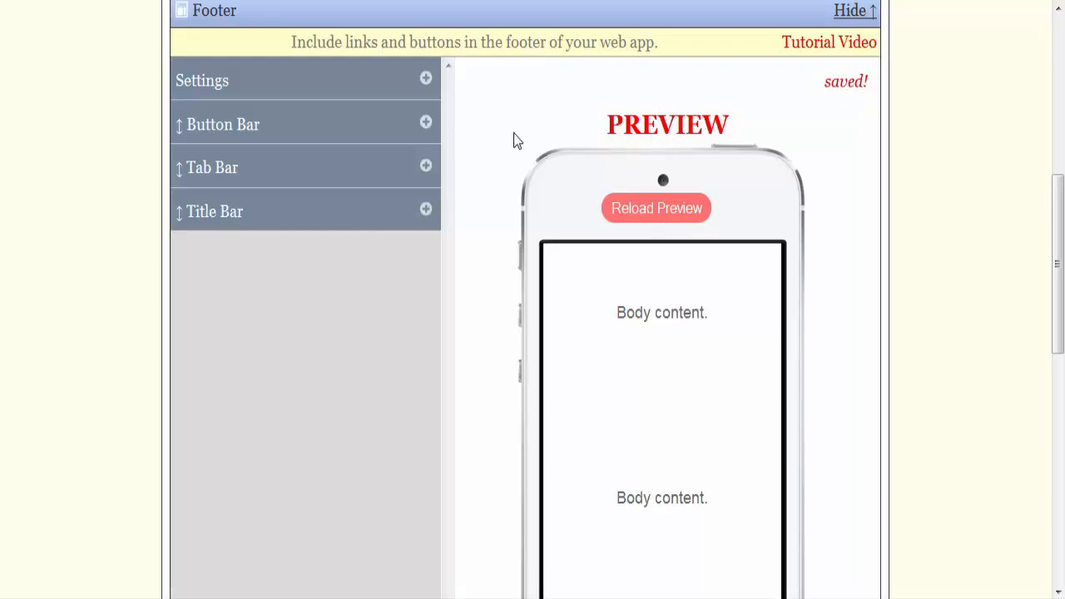
Step: Turn on the bookmark triangle in the Save Homescreen Triangle settings and save the setting
{"action": "scroll", "coordinate": [514, 140], "scroll_direction": "down", "scroll_amount": 7}
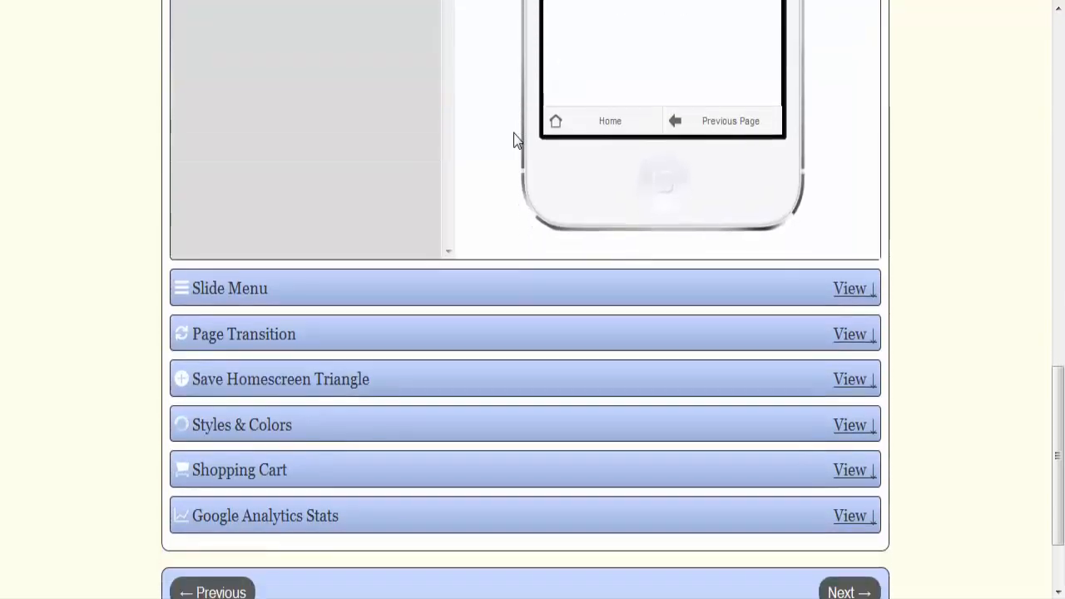
{"action": "scroll", "coordinate": [514, 137], "scroll_direction": "down", "scroll_amount": 1}
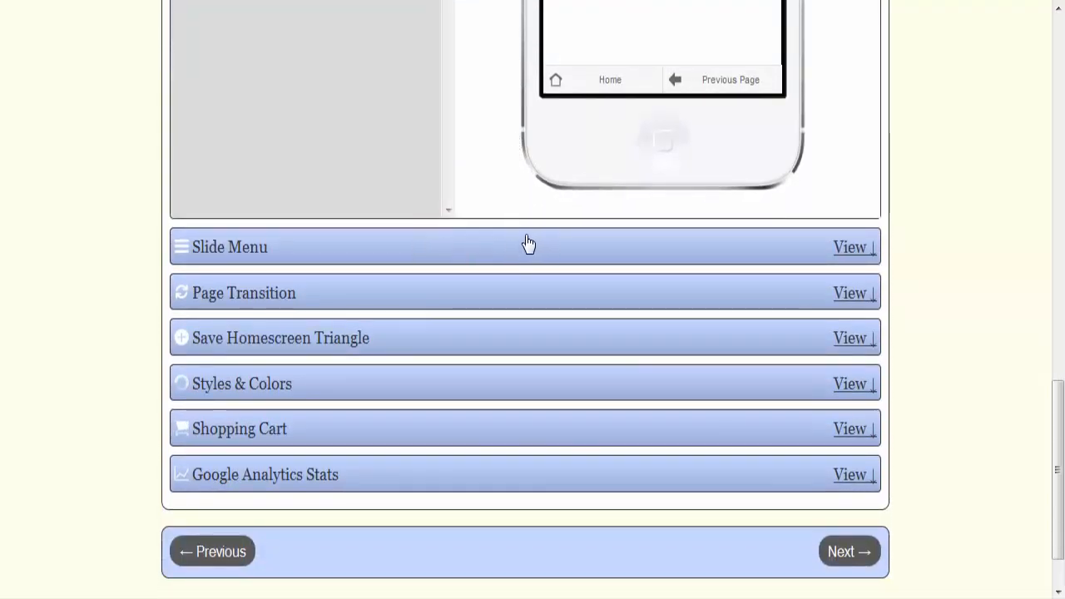
{"action": "left_click", "coordinate": [360, 341]}
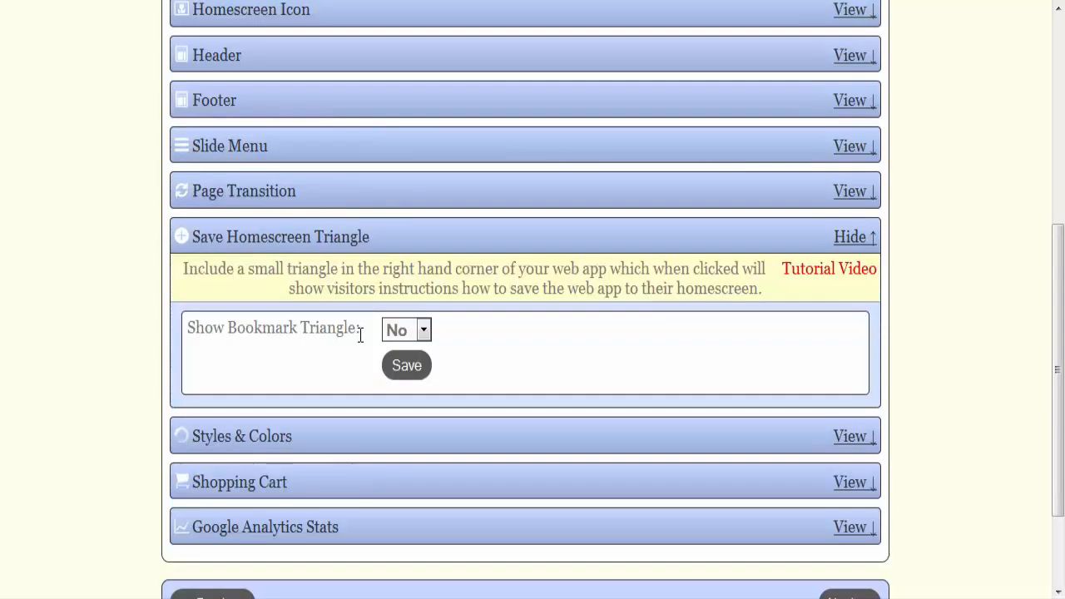
{"action": "left_click", "coordinate": [407, 365]}
Step: Reload the web app's full preview and examine the header banner, button bar, home page links, bookmark triangle and footer tabs
{"action": "scroll", "coordinate": [499, 356], "scroll_direction": "up", "scroll_amount": 5}
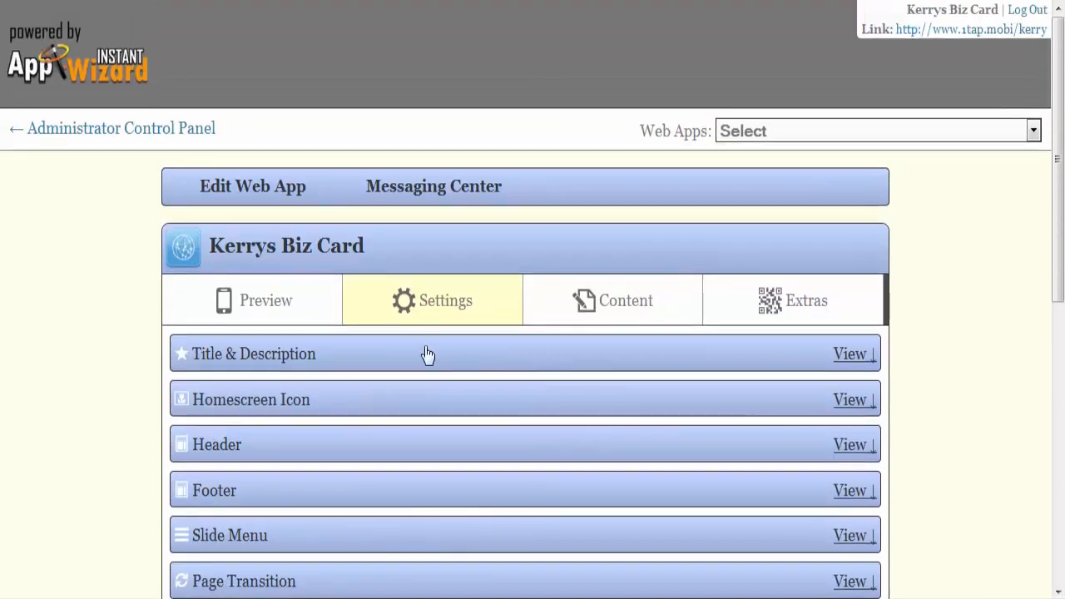
{"action": "left_click", "coordinate": [274, 309]}
{"action": "scroll", "coordinate": [803, 326], "scroll_direction": "down", "scroll_amount": 3}
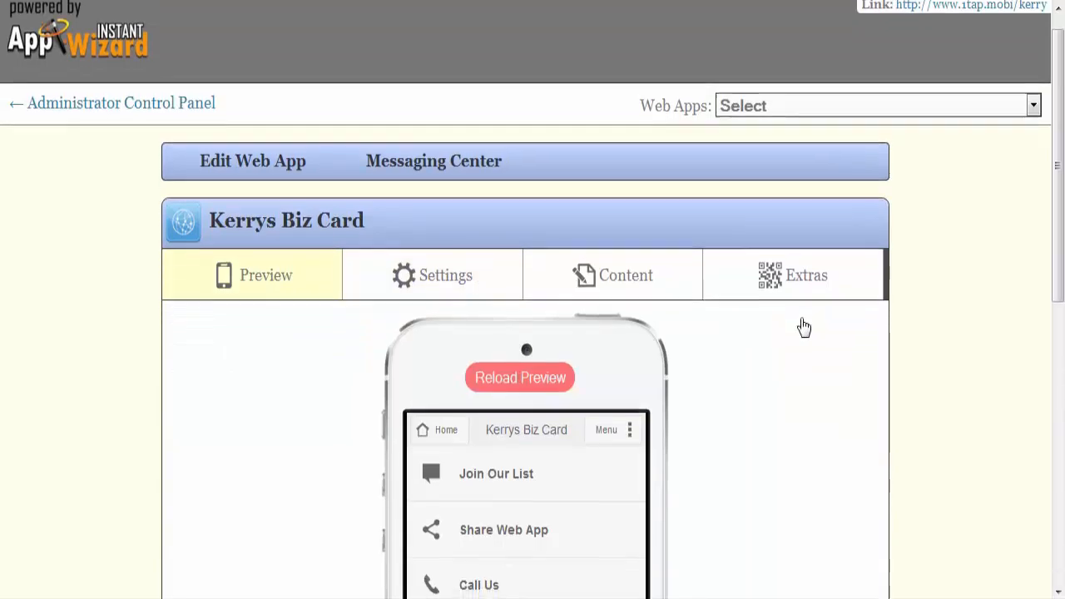
{"action": "left_click", "coordinate": [526, 142]}
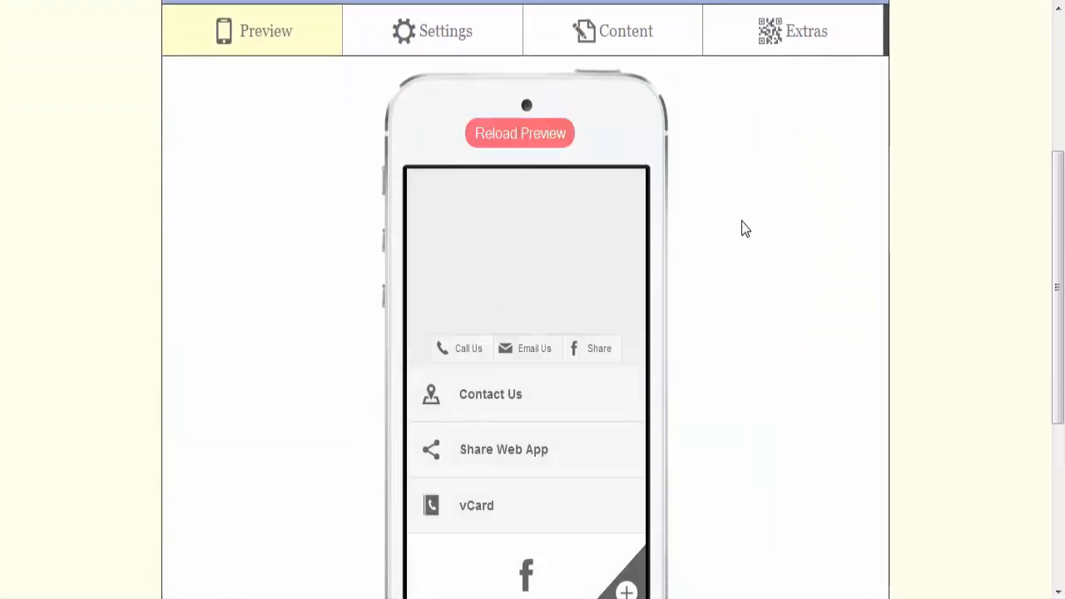
{"action": "scroll", "coordinate": [791, 363], "scroll_direction": "down", "scroll_amount": 1}
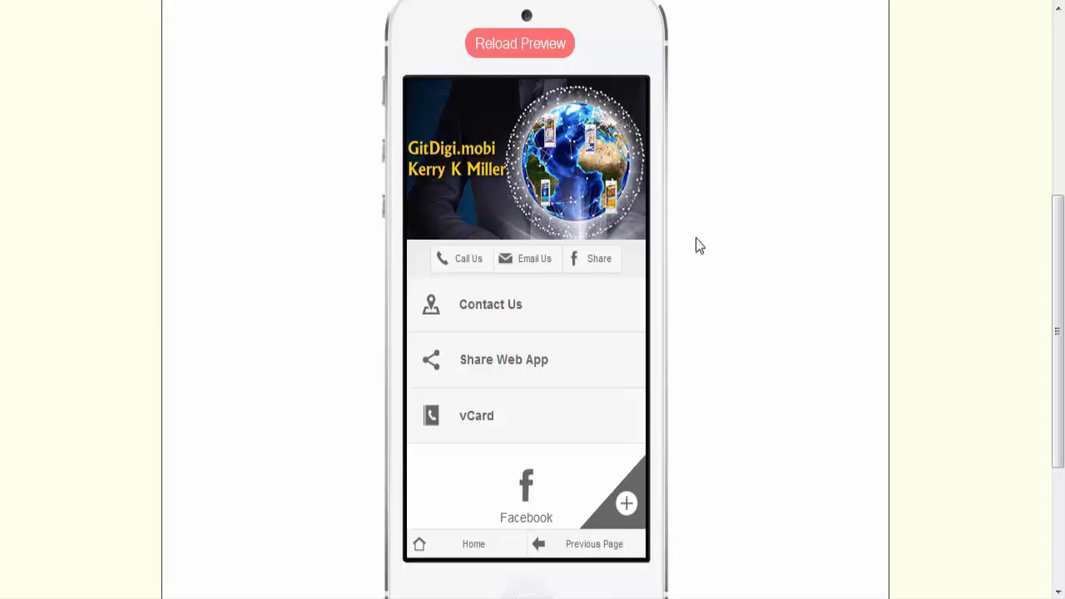
{"action": "scroll", "coordinate": [686, 261], "scroll_direction": "down", "scroll_amount": 1}
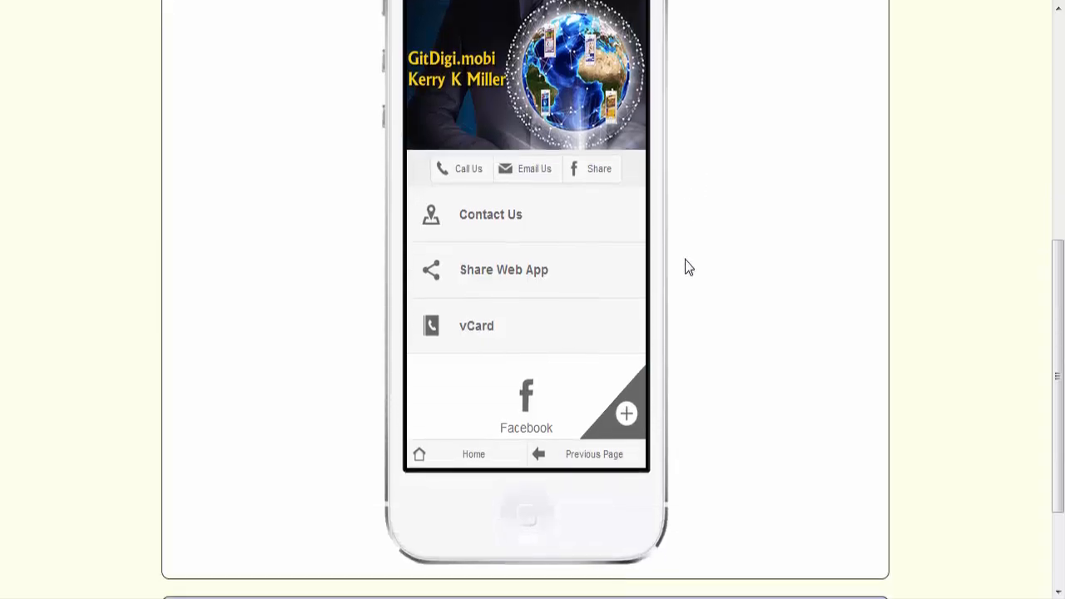
{"action": "scroll", "coordinate": [686, 261], "scroll_direction": "up", "scroll_amount": 1}
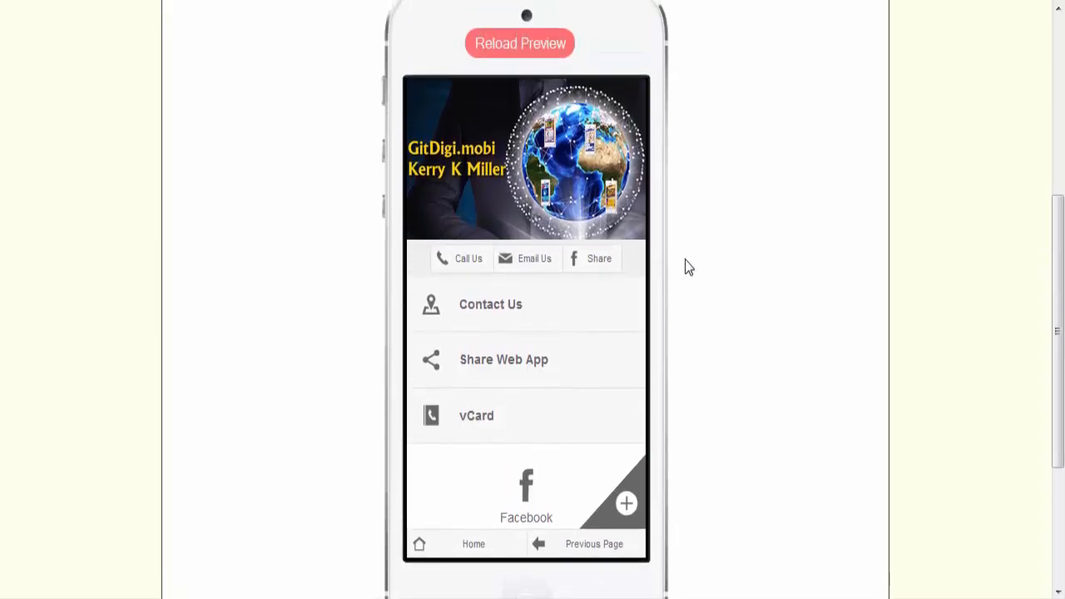
{"action": "scroll", "coordinate": [688, 266], "scroll_direction": "up", "scroll_amount": 2}
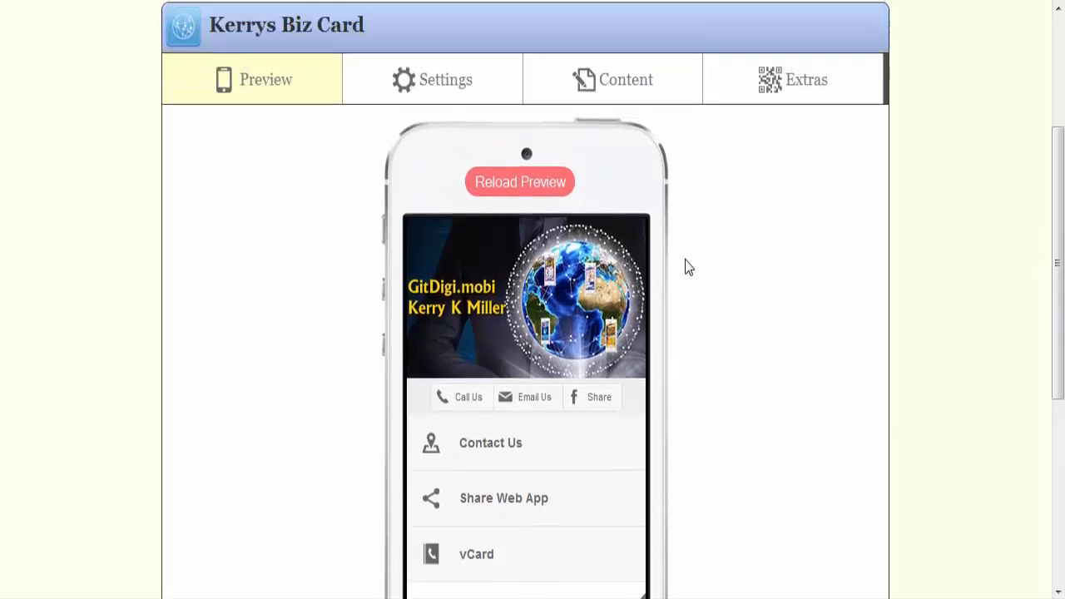
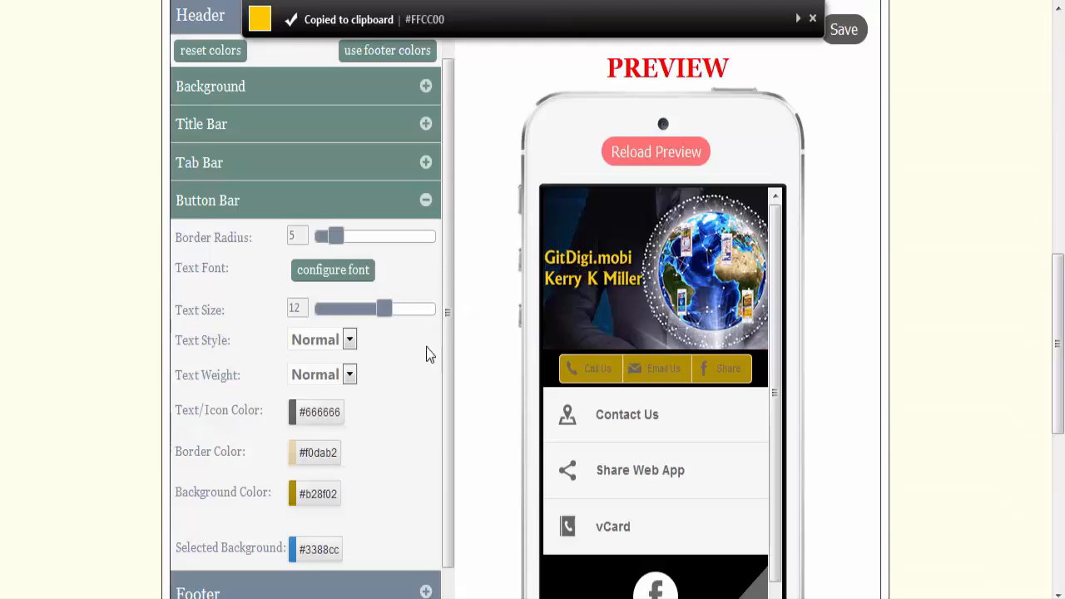
Step: Set the border color of the header's button bar to the copied hex value #FFCC00
{"action": "left_click", "coordinate": [314, 453]}
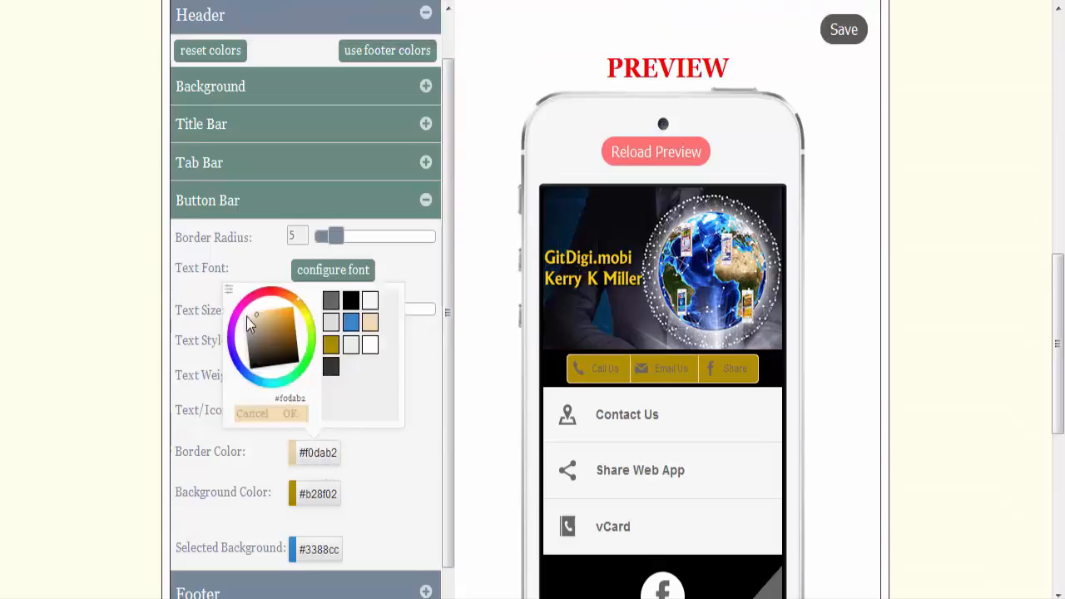
{"action": "left_click", "coordinate": [229, 290]}
{"action": "double_click", "coordinate": [231, 377]}
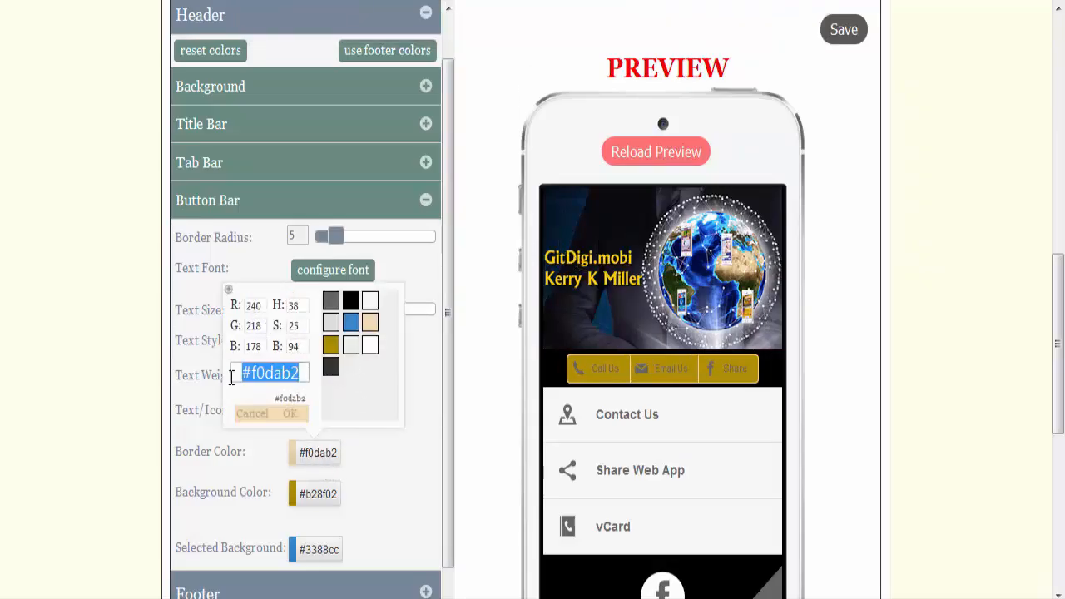
{"action": "type", "text": "#FFCC00"}
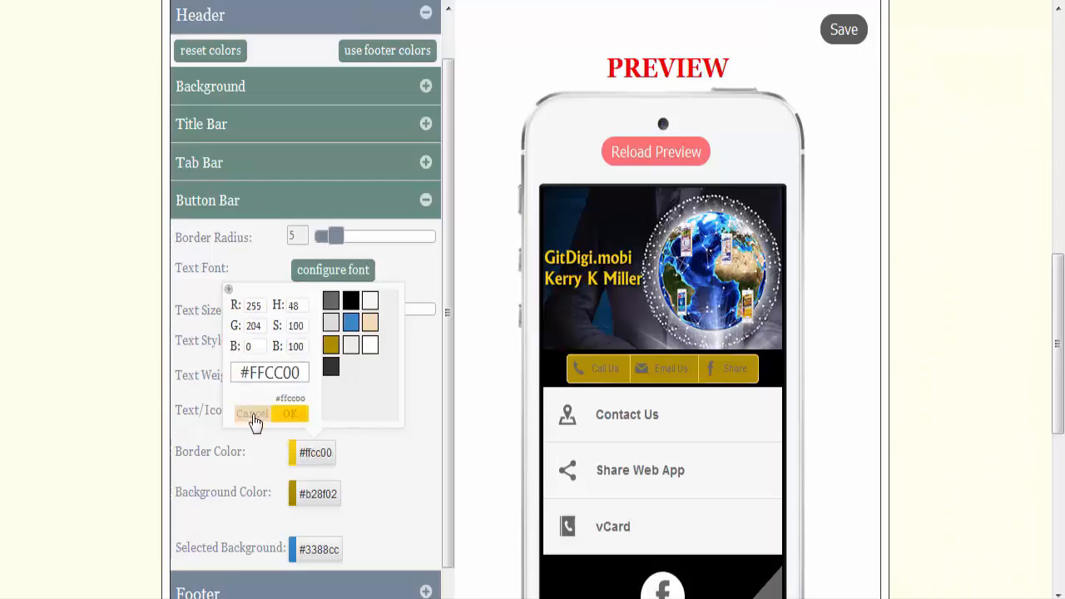
{"action": "left_click", "coordinate": [297, 422]}
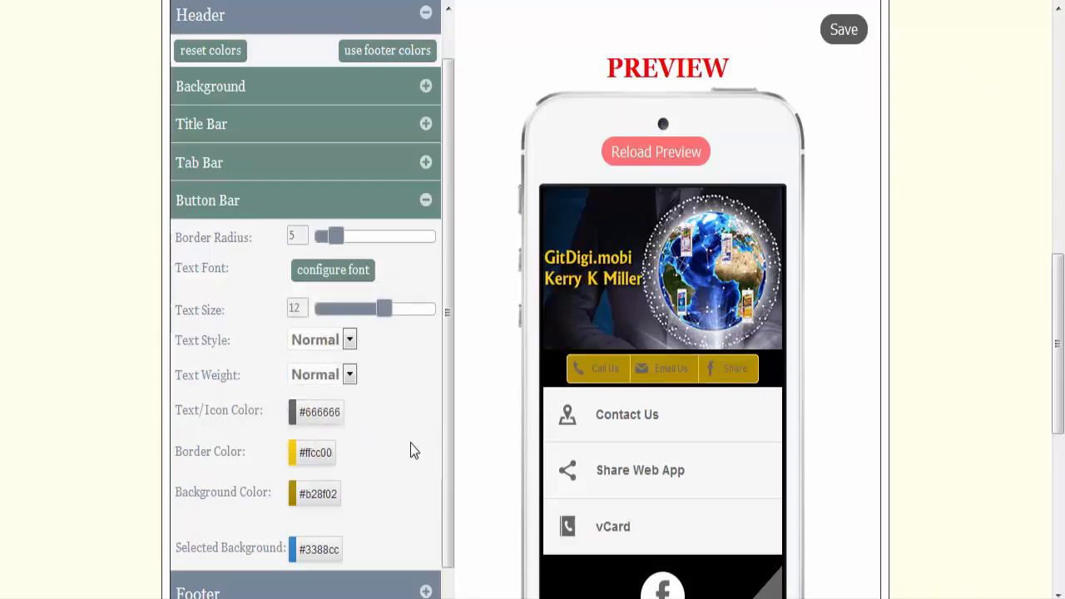
Step: Set the text and icon color of the header's button bar to white (#ffffff) and collapse its settings
{"action": "left_click", "coordinate": [309, 413]}
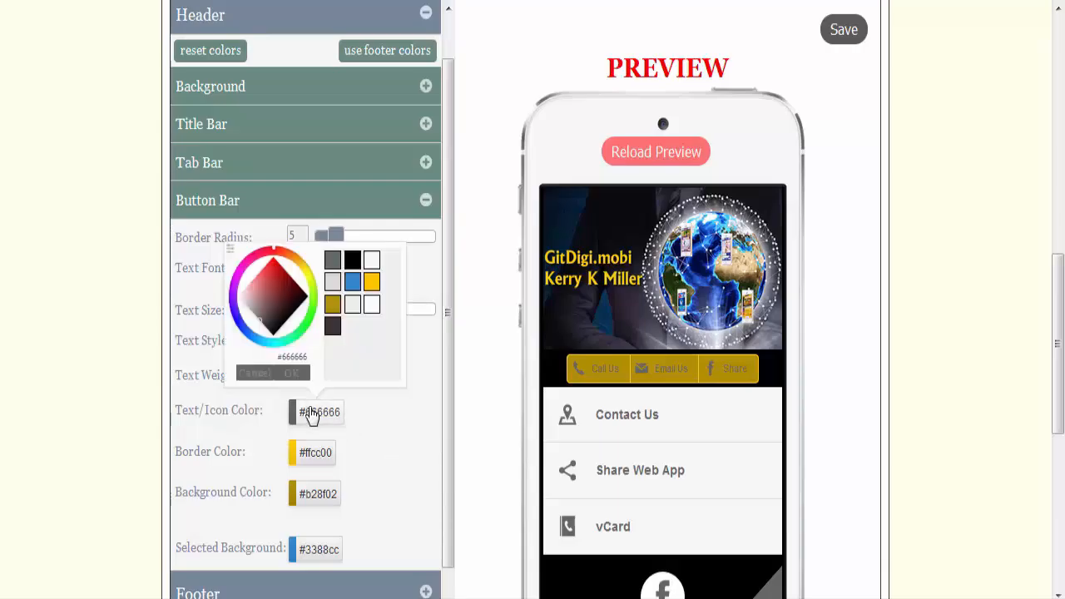
{"action": "left_click", "coordinate": [373, 306]}
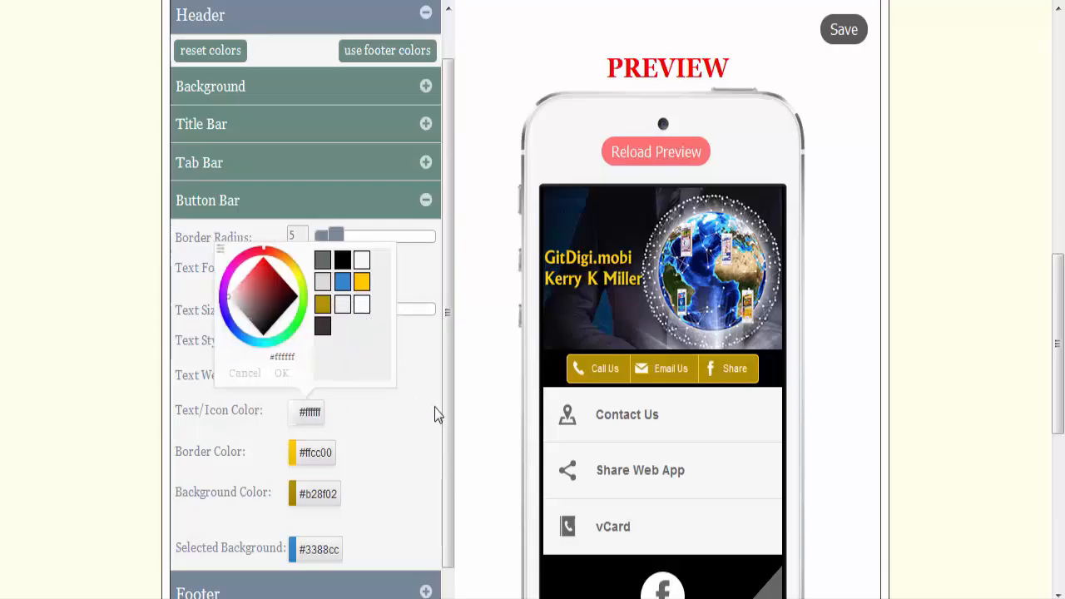
{"action": "left_click", "coordinate": [287, 373]}
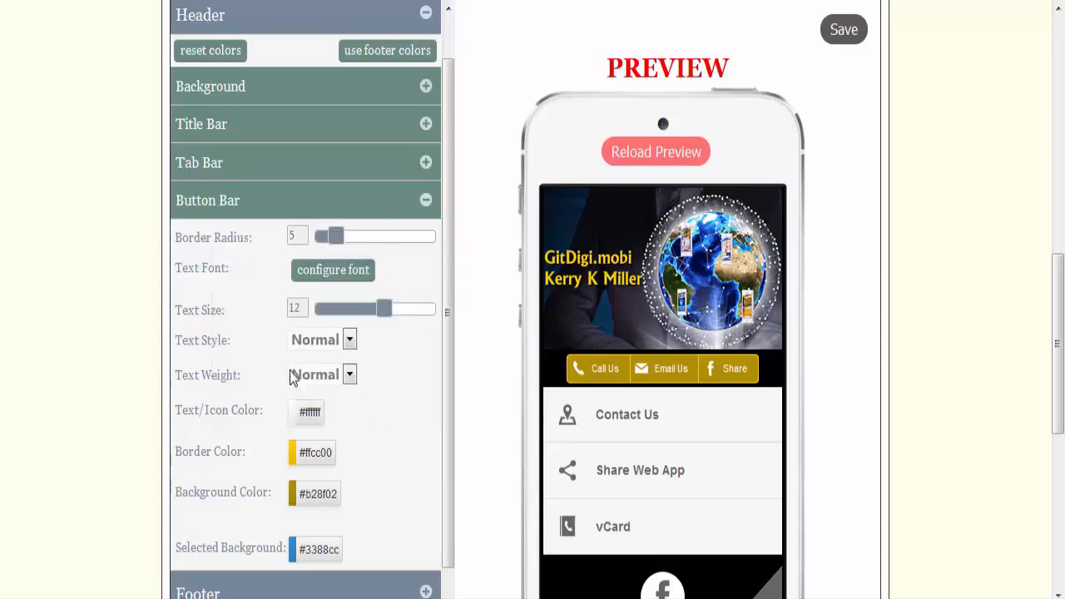
{"action": "scroll", "coordinate": [835, 333], "scroll_direction": "down", "scroll_amount": 2}
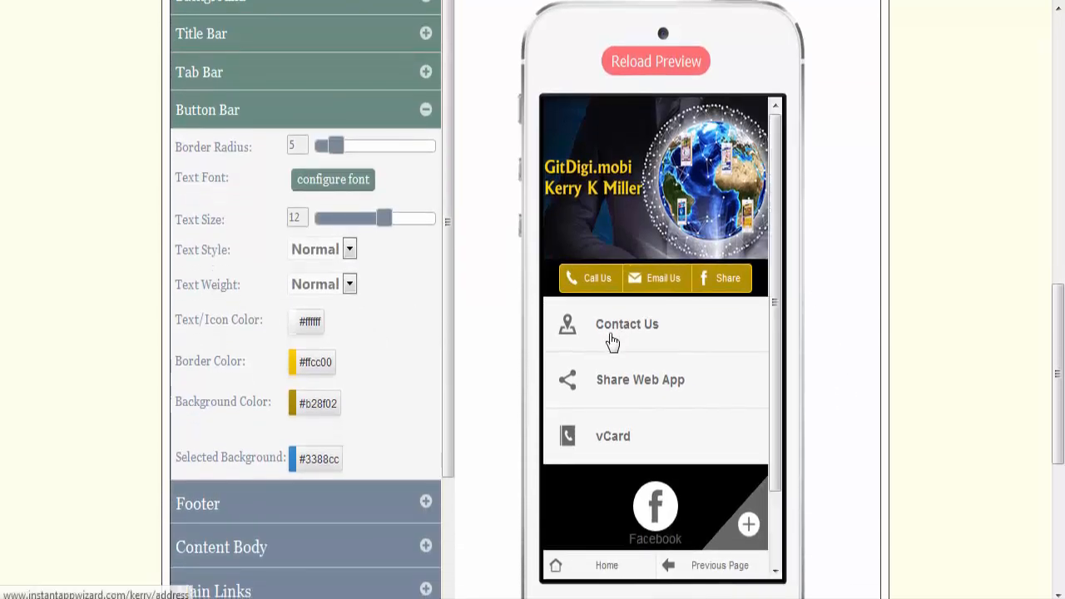
{"action": "left_click", "coordinate": [427, 114]}
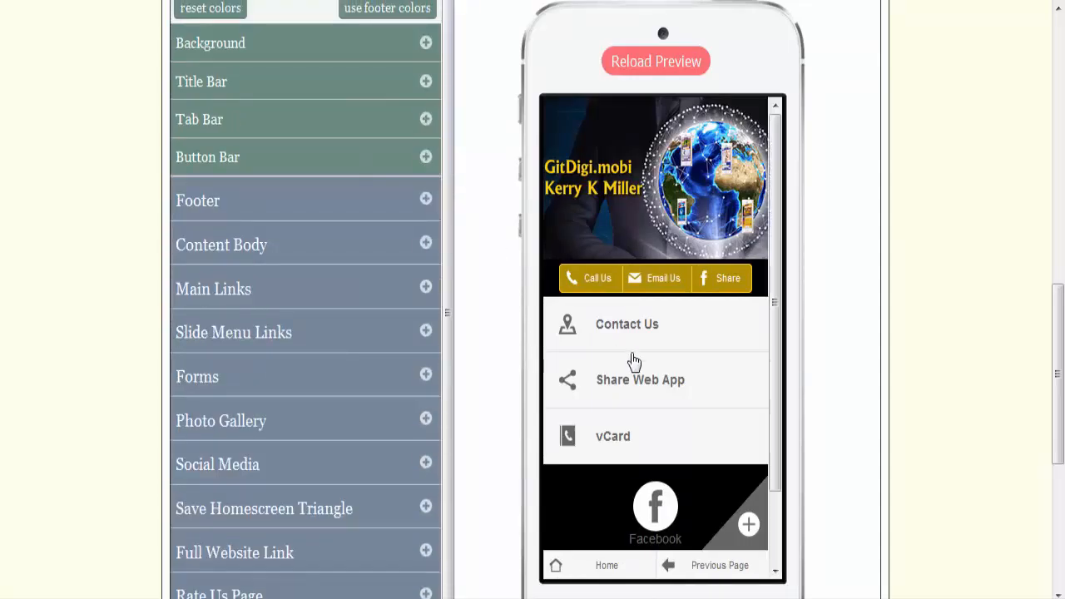
Step: Display the Contact Us page in the phone preview and set the header tab bar's border color to #ffcc00
{"action": "left_click", "coordinate": [656, 336]}
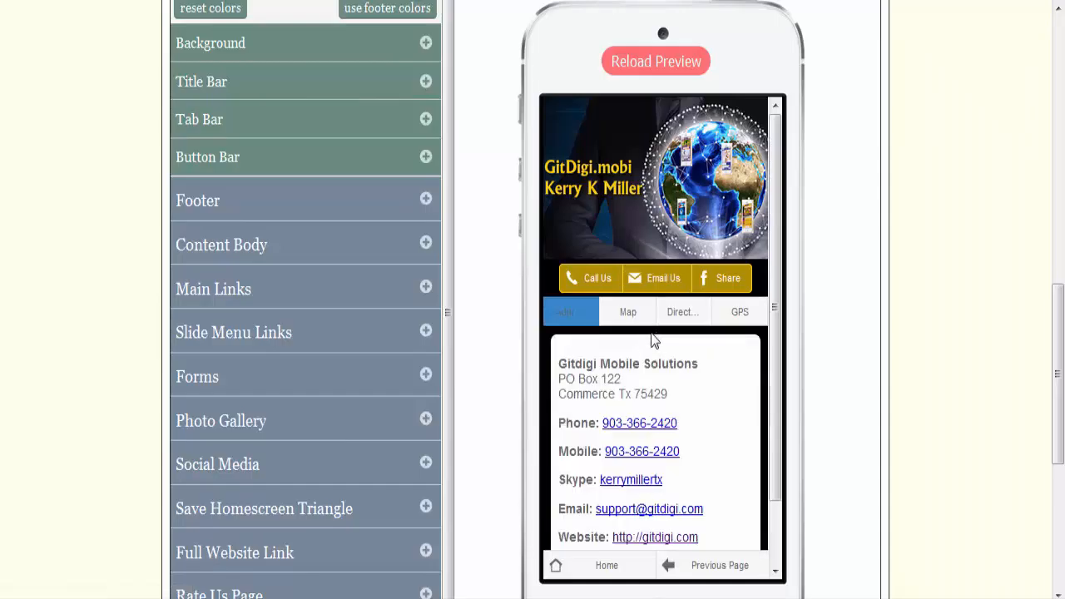
{"action": "left_click", "coordinate": [426, 119]}
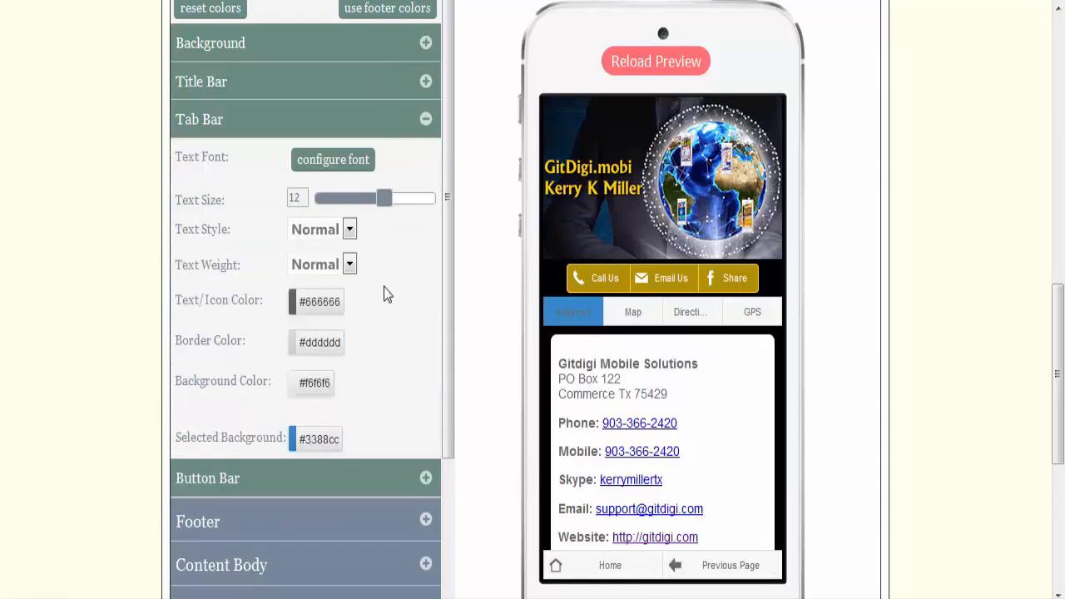
{"action": "left_click", "coordinate": [313, 348]}
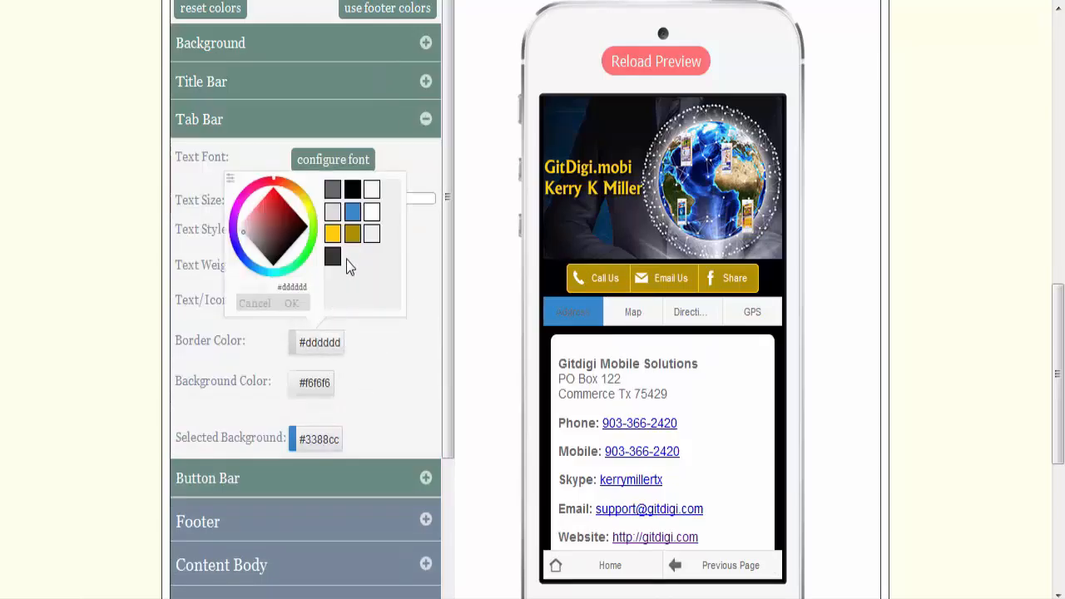
{"action": "left_click", "coordinate": [332, 235]}
{"action": "left_click", "coordinate": [292, 305]}
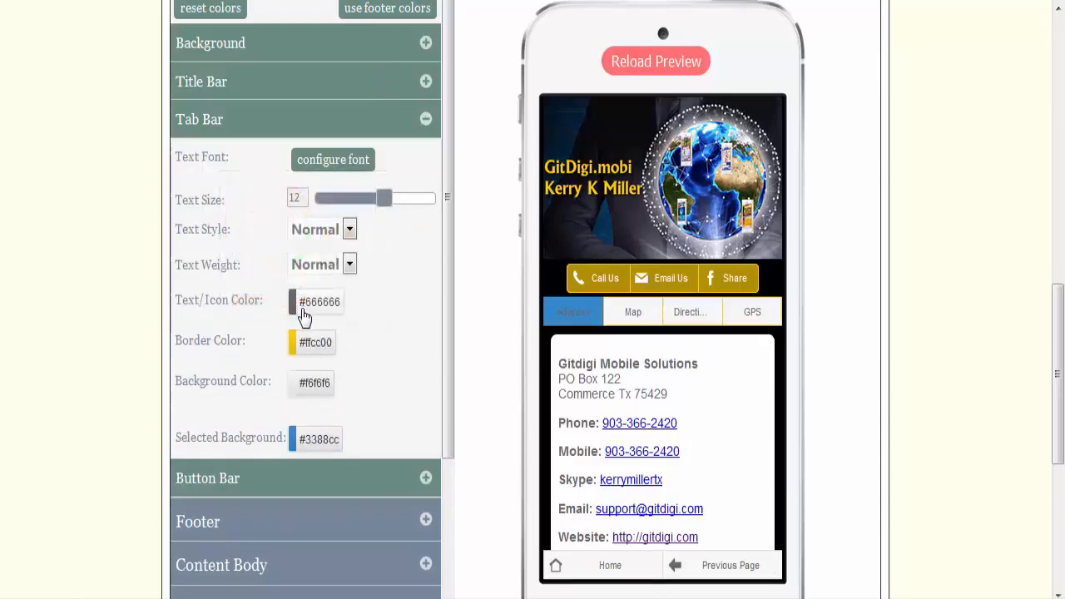
Step: Set the header tab bar's background color to #b28f02 and its text and icon color to white (#ffffff)
{"action": "left_click", "coordinate": [316, 382]}
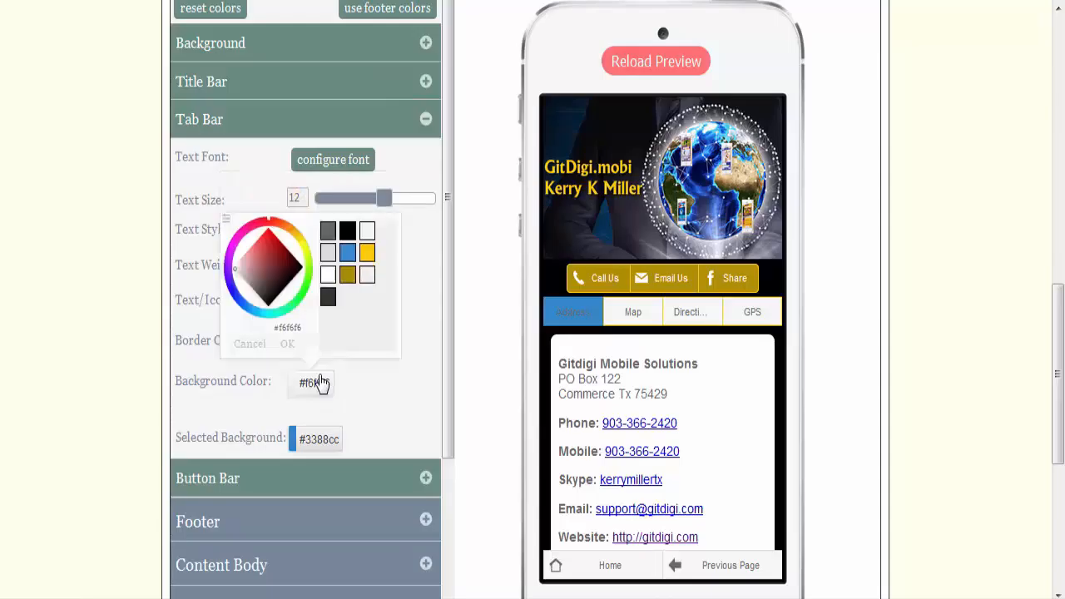
{"action": "left_click", "coordinate": [347, 276]}
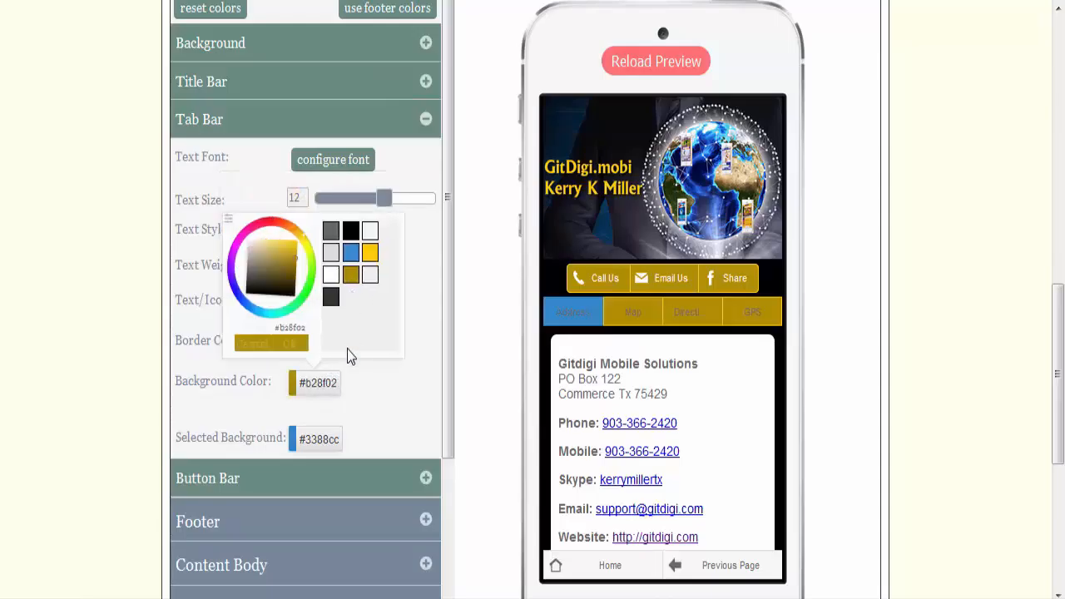
{"action": "left_click", "coordinate": [293, 346]}
{"action": "left_click", "coordinate": [332, 305]}
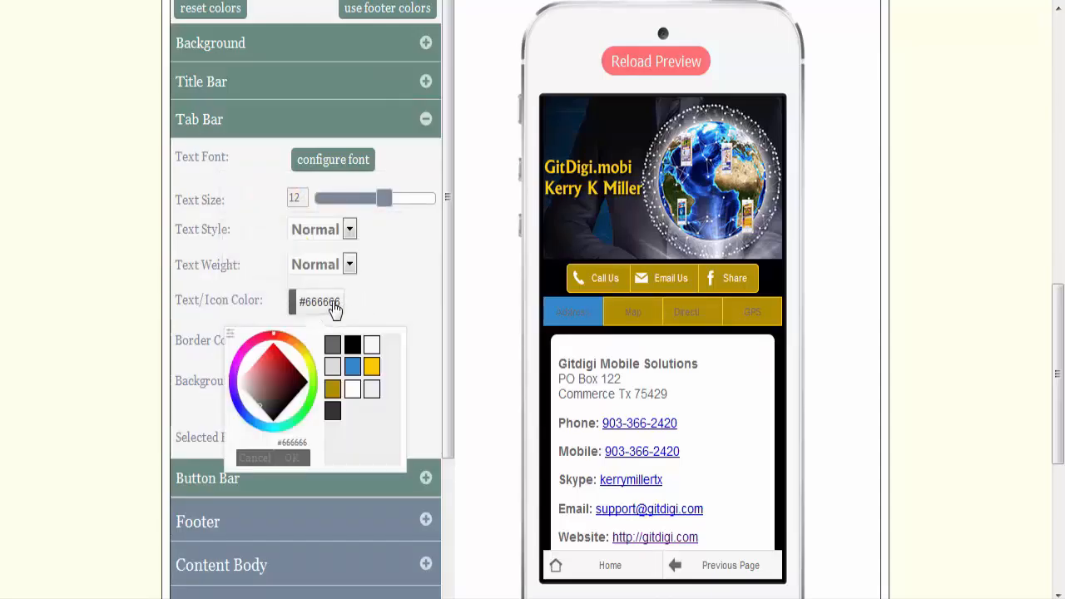
{"action": "left_click", "coordinate": [355, 389]}
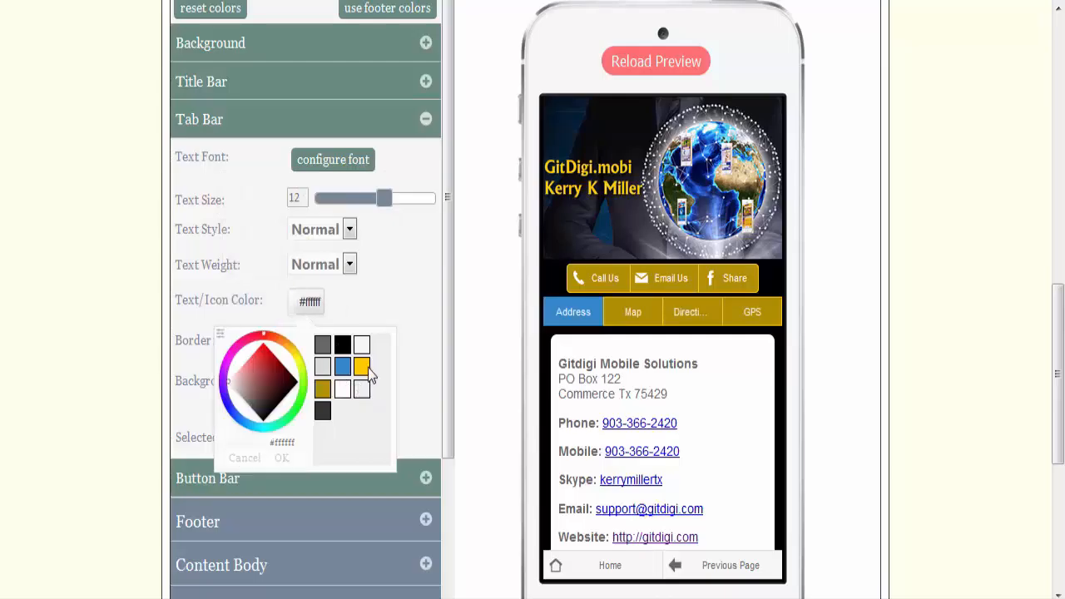
{"action": "left_click", "coordinate": [290, 460]}
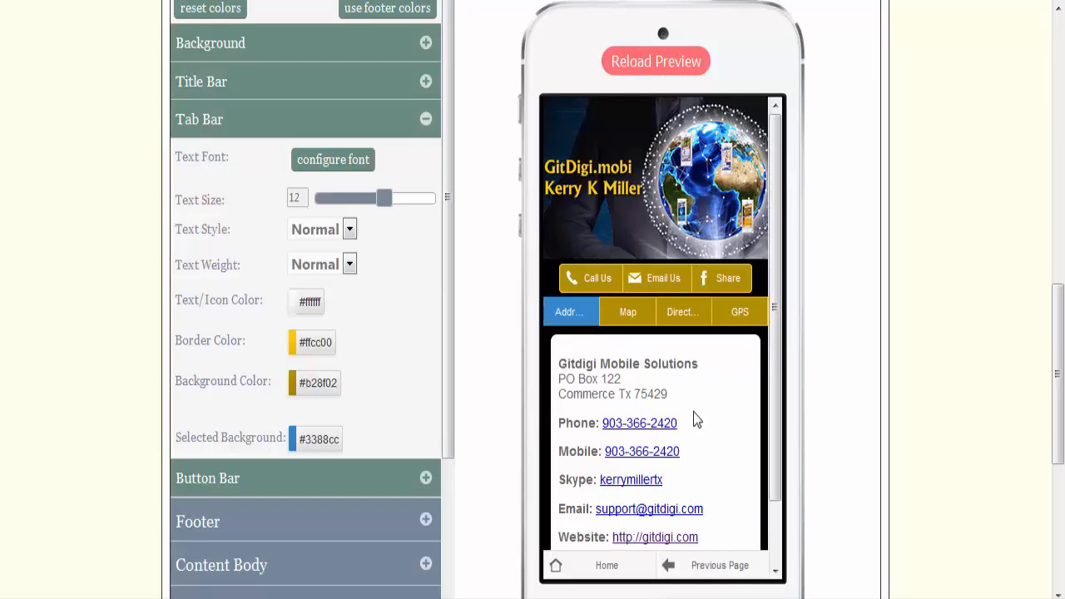
Step: Compare the header's tab bar and button bar style settings with the contact page preview
{"action": "scroll", "coordinate": [693, 411], "scroll_direction": "down", "scroll_amount": 2}
{"action": "scroll", "coordinate": [693, 412], "scroll_direction": "up", "scroll_amount": 2}
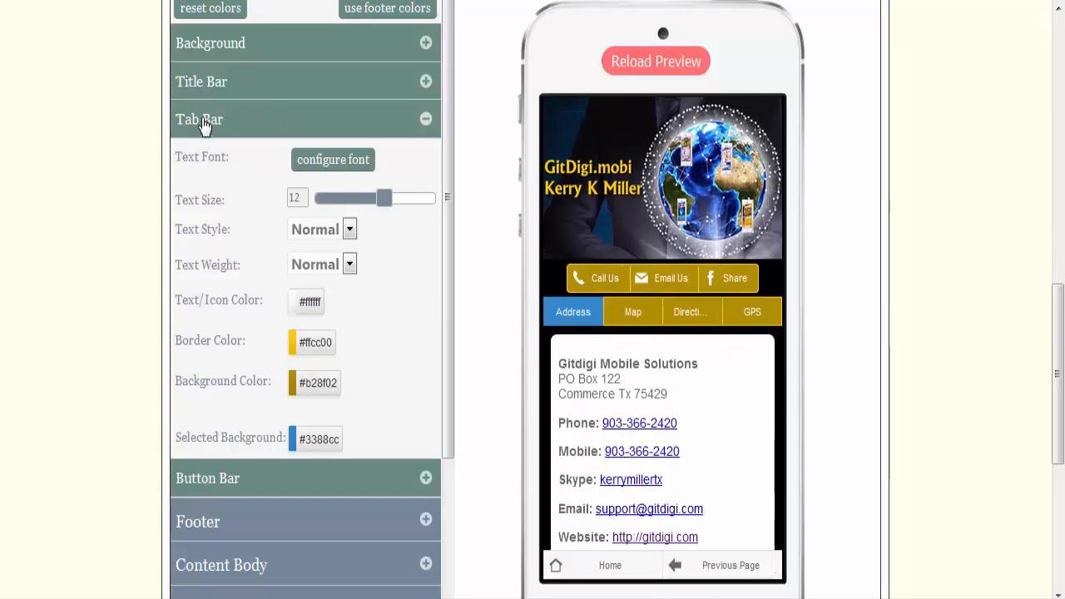
{"action": "left_click", "coordinate": [284, 490]}
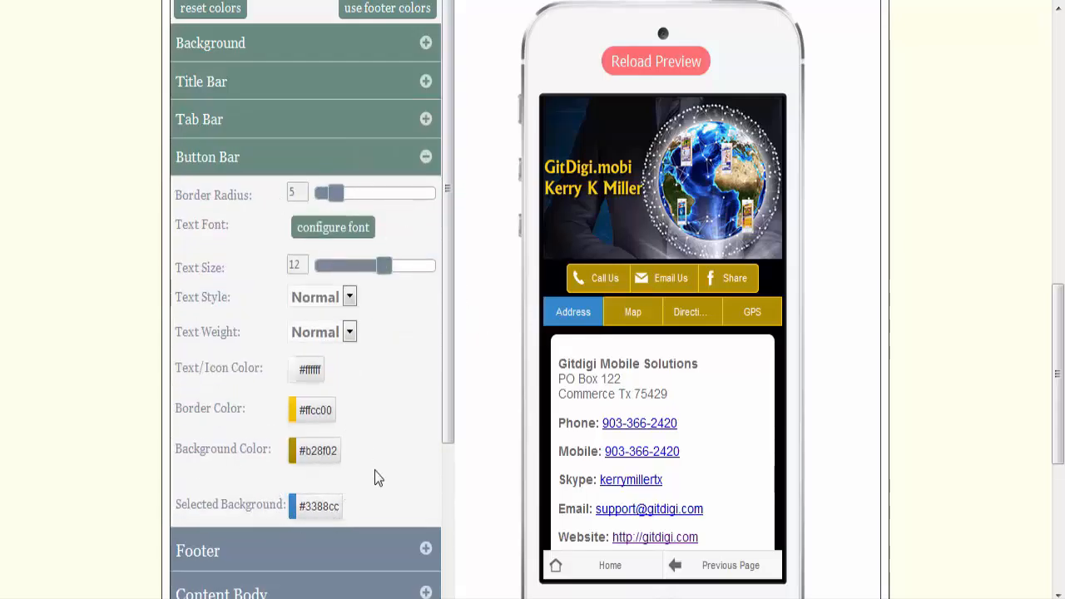
{"action": "left_click", "coordinate": [360, 129]}
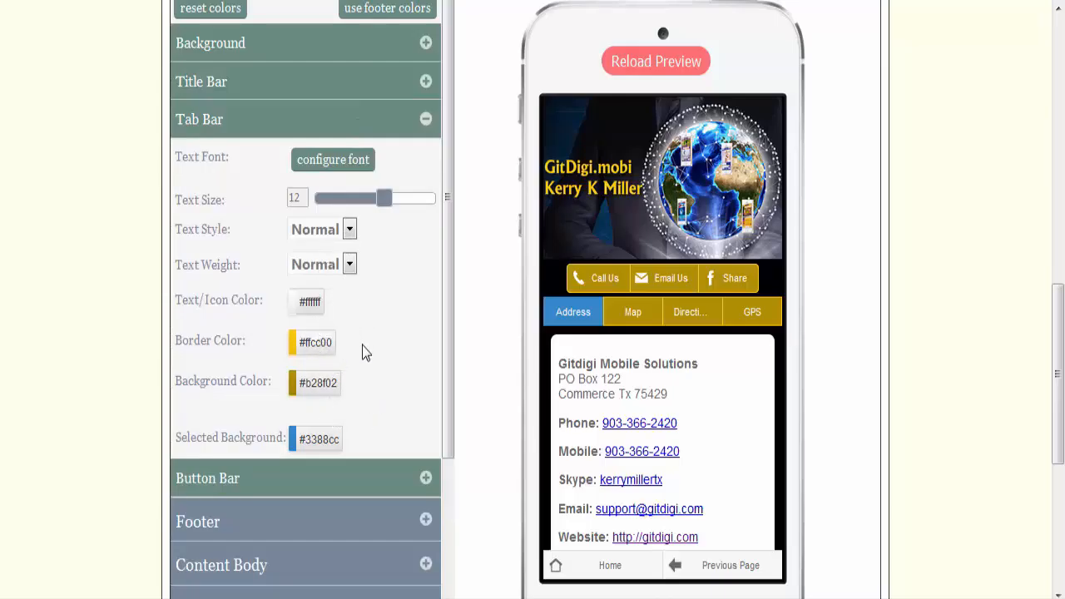
{"action": "left_click", "coordinate": [427, 121]}
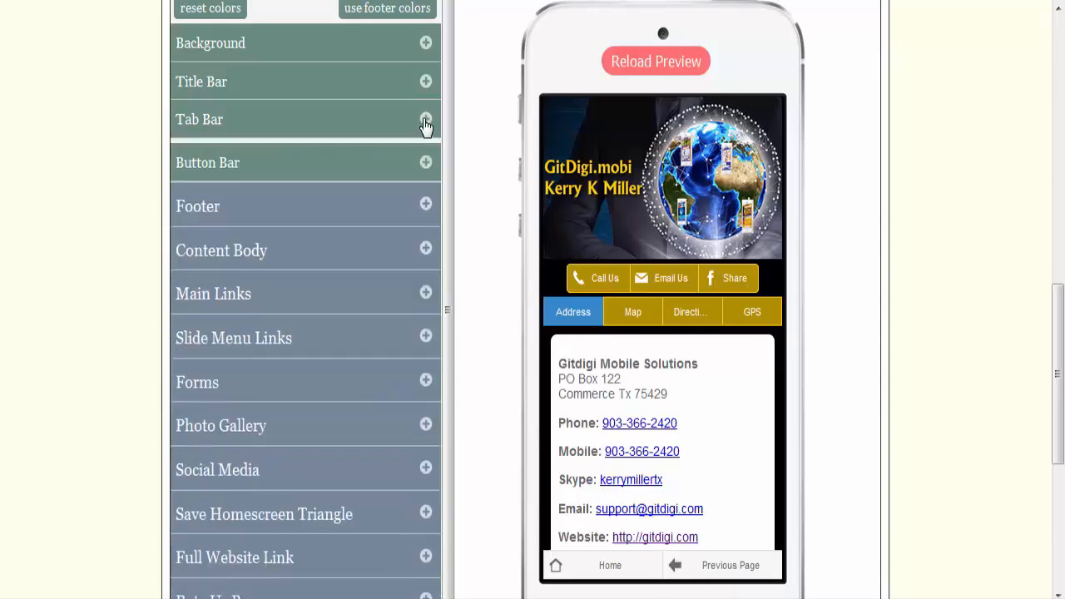
Step: Set the text and icon color of the footer's tab bar to white (#ffffff)
{"action": "left_click", "coordinate": [425, 202]}
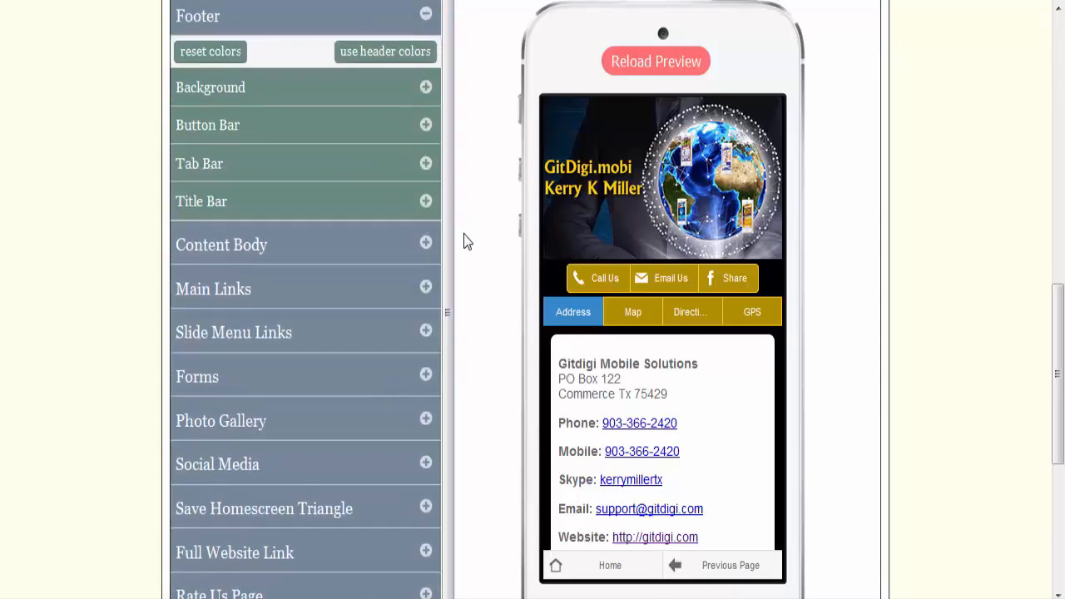
{"action": "left_click", "coordinate": [426, 164]}
{"action": "left_click_drag", "start_coordinate": [449, 292], "coordinate": [446, 343]}
{"action": "left_click", "coordinate": [325, 281]}
{"action": "left_click", "coordinate": [363, 340]}
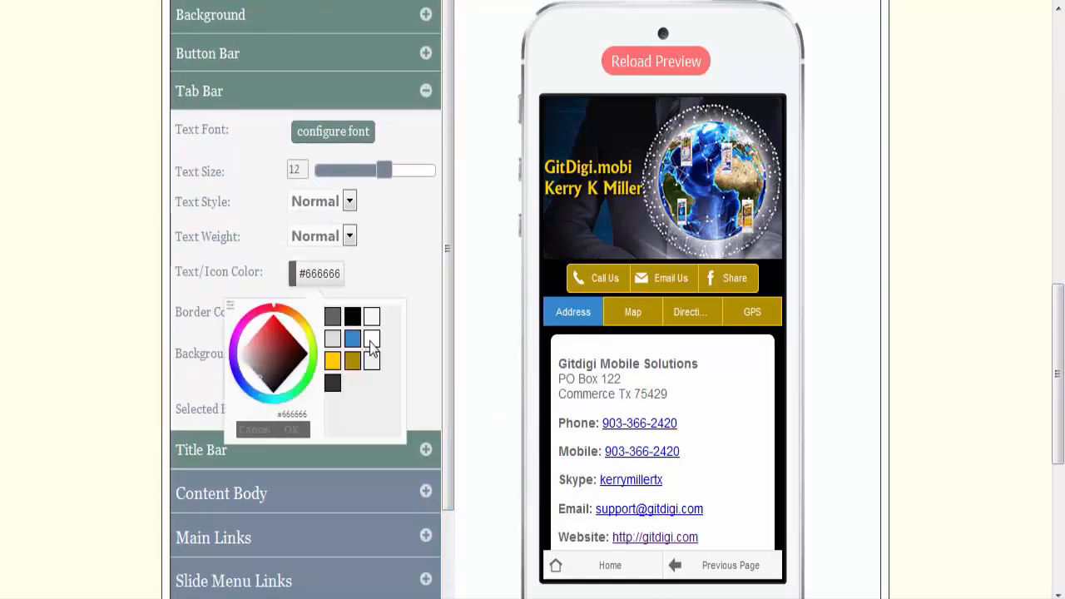
{"action": "left_click", "coordinate": [282, 431]}
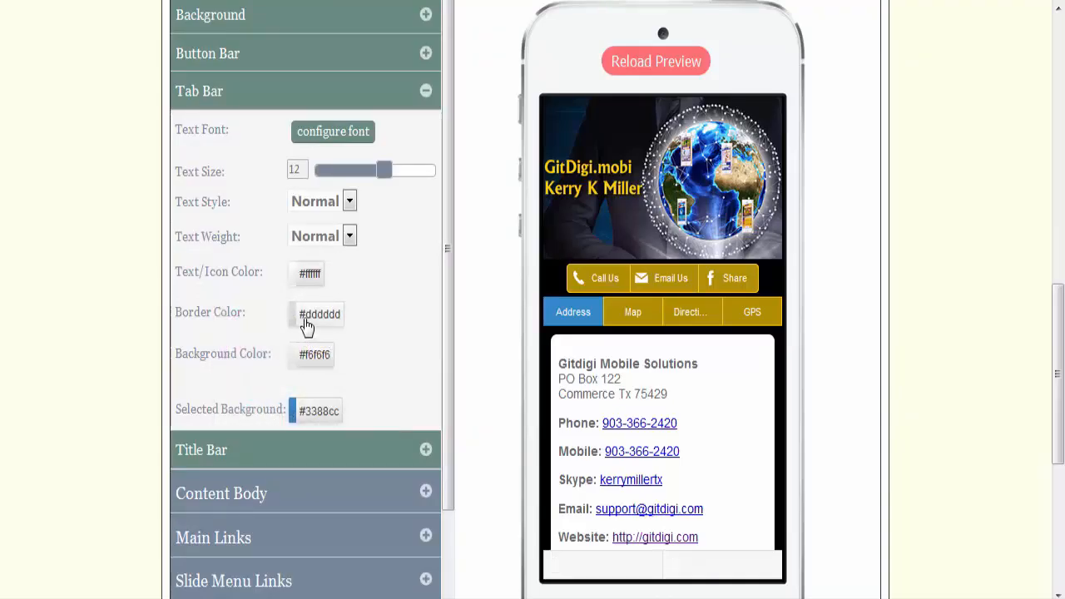
Step: Set the footer tab bar's border color to #ffcc00 and its background color to #b28f02
{"action": "left_click", "coordinate": [306, 324]}
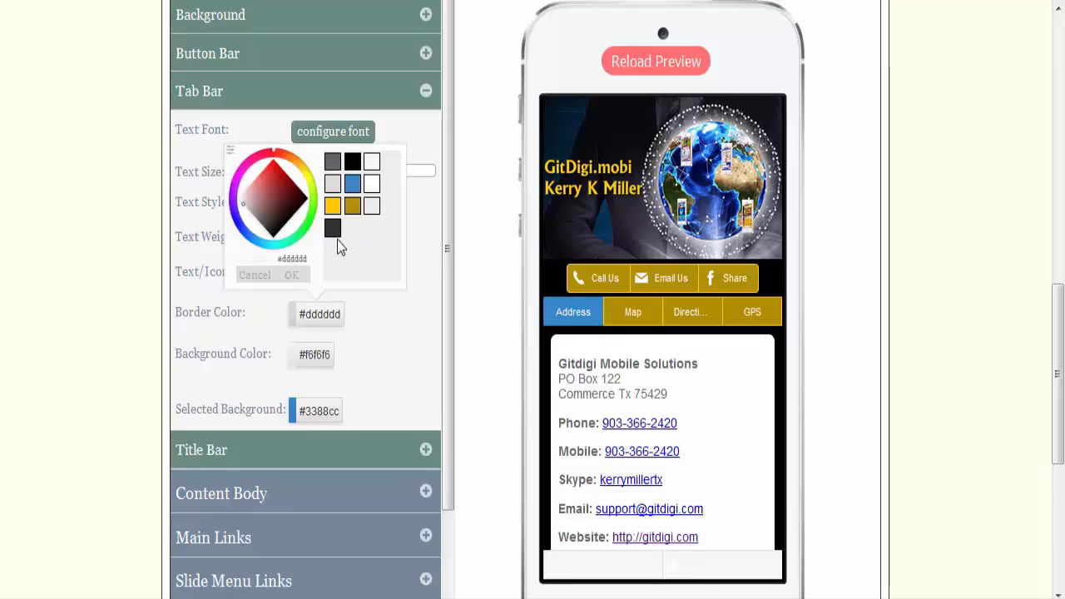
{"action": "left_click", "coordinate": [334, 208]}
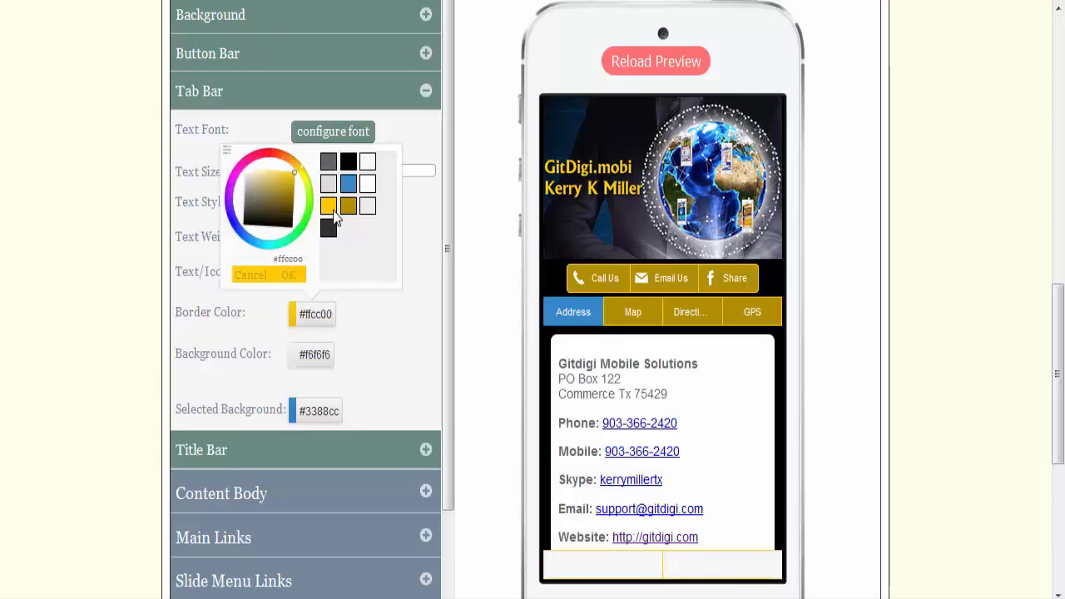
{"action": "left_click", "coordinate": [301, 278]}
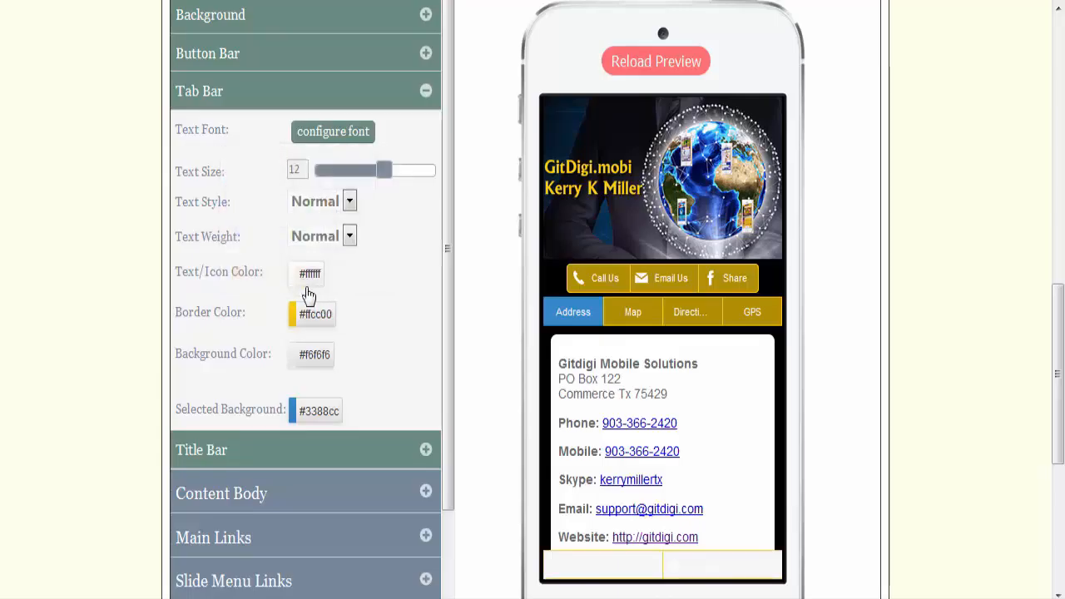
{"action": "left_click", "coordinate": [317, 368]}
{"action": "left_click", "coordinate": [350, 248]}
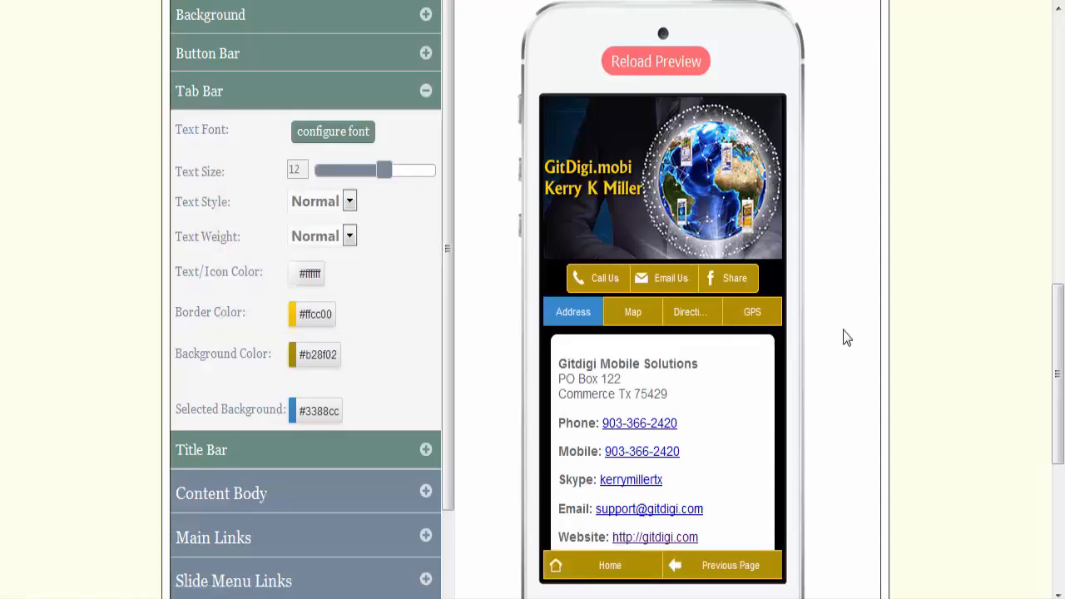
Step: Save the style changes, check the footer tabs in the phone preview and collapse the footer's tab bar settings
{"action": "scroll", "coordinate": [846, 337], "scroll_direction": "up", "scroll_amount": 1}
{"action": "left_click", "coordinate": [842, 28]}
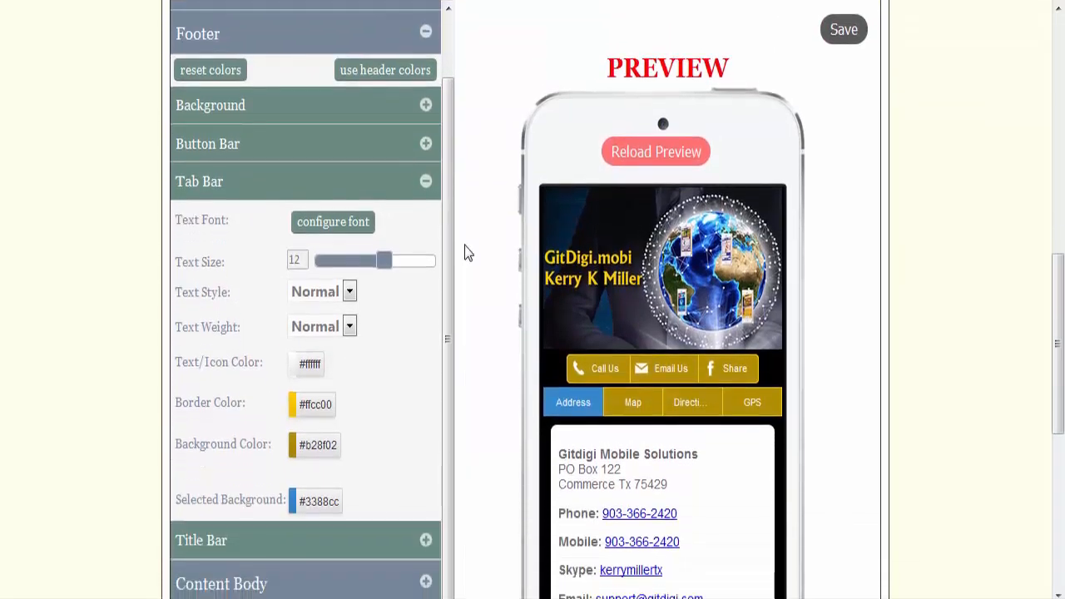
{"action": "scroll", "coordinate": [466, 253], "scroll_direction": "down", "scroll_amount": 2}
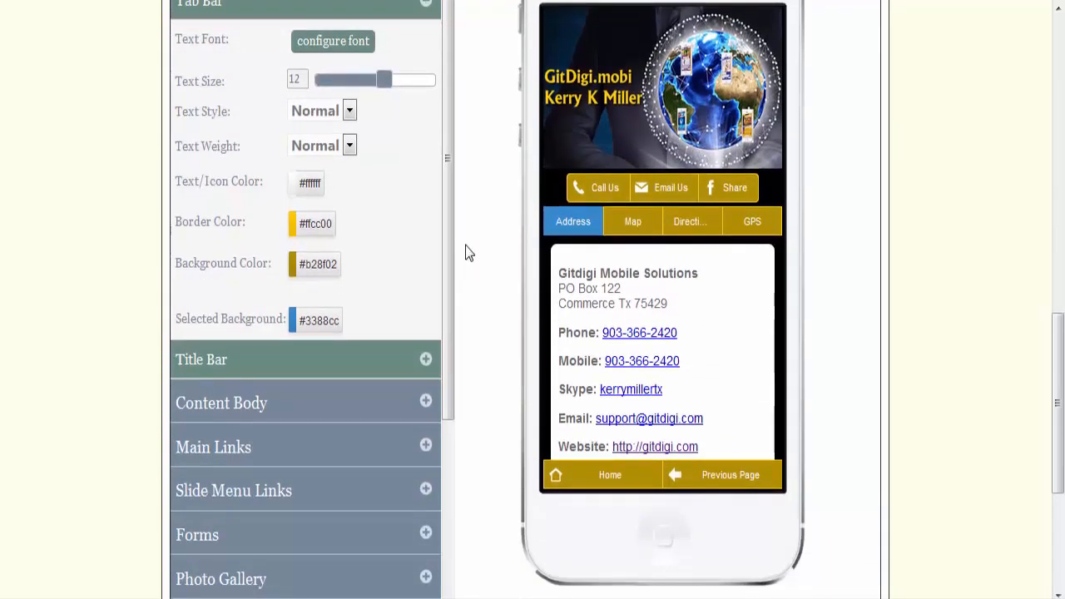
{"action": "scroll", "coordinate": [468, 252], "scroll_direction": "up", "scroll_amount": 2}
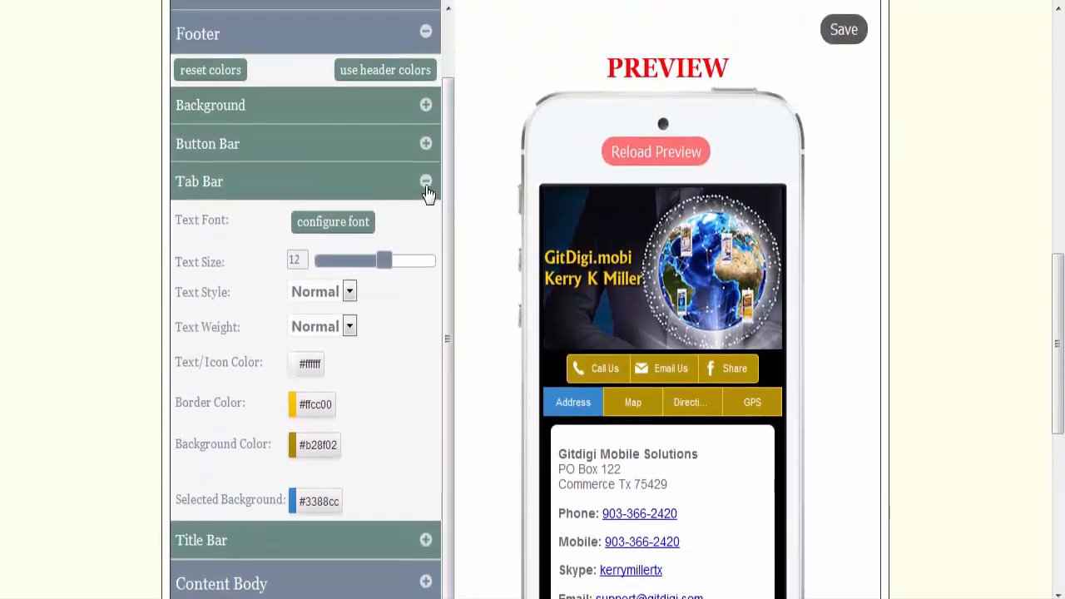
{"action": "left_click", "coordinate": [425, 188]}
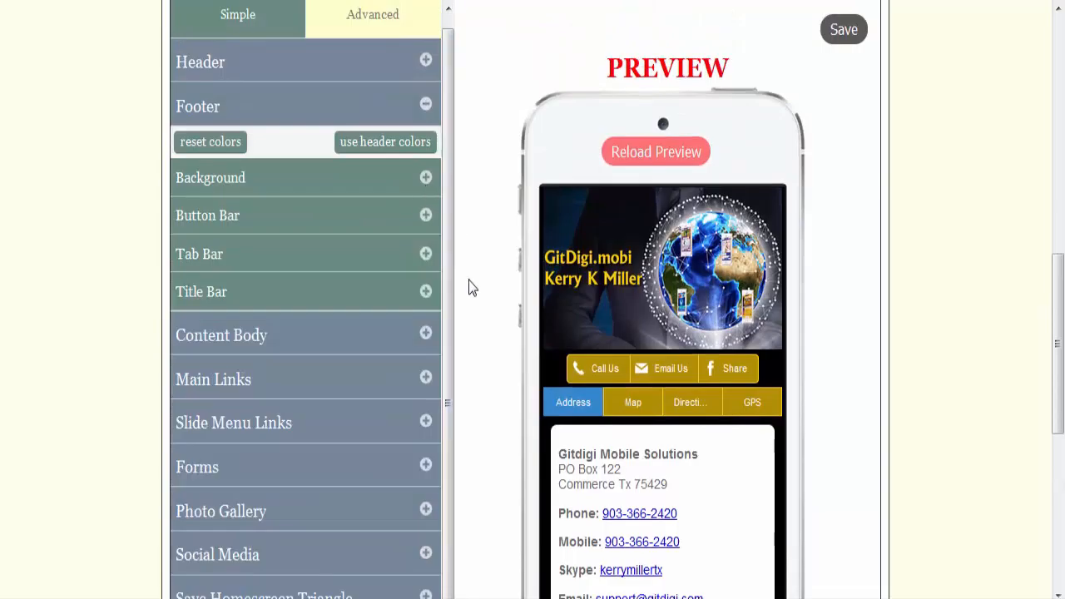
{"action": "scroll", "coordinate": [474, 291], "scroll_direction": "down", "scroll_amount": 1}
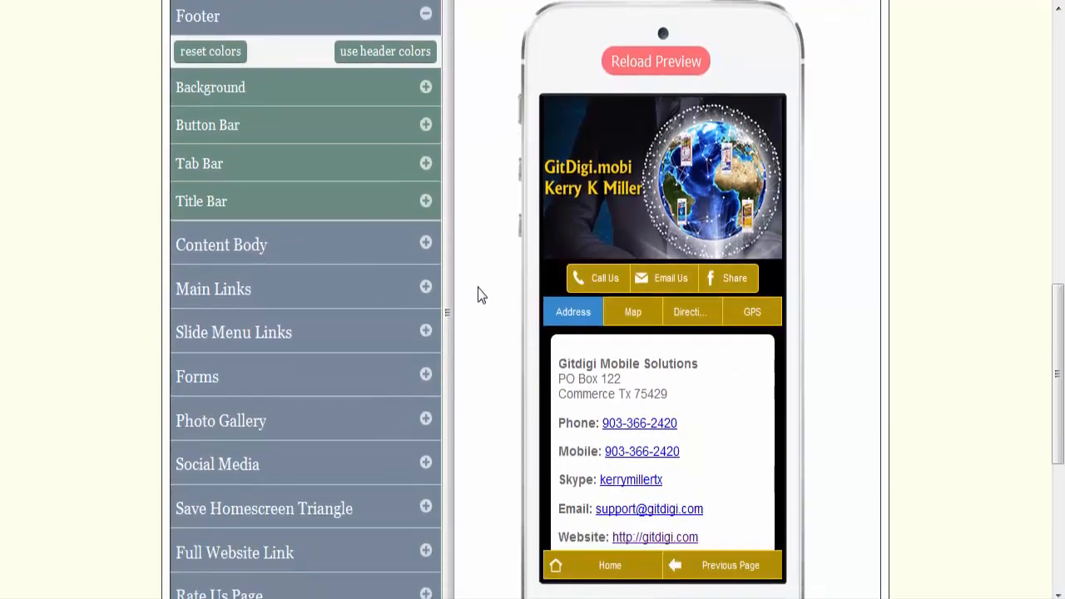
{"action": "scroll", "coordinate": [478, 296], "scroll_direction": "up", "scroll_amount": 2}
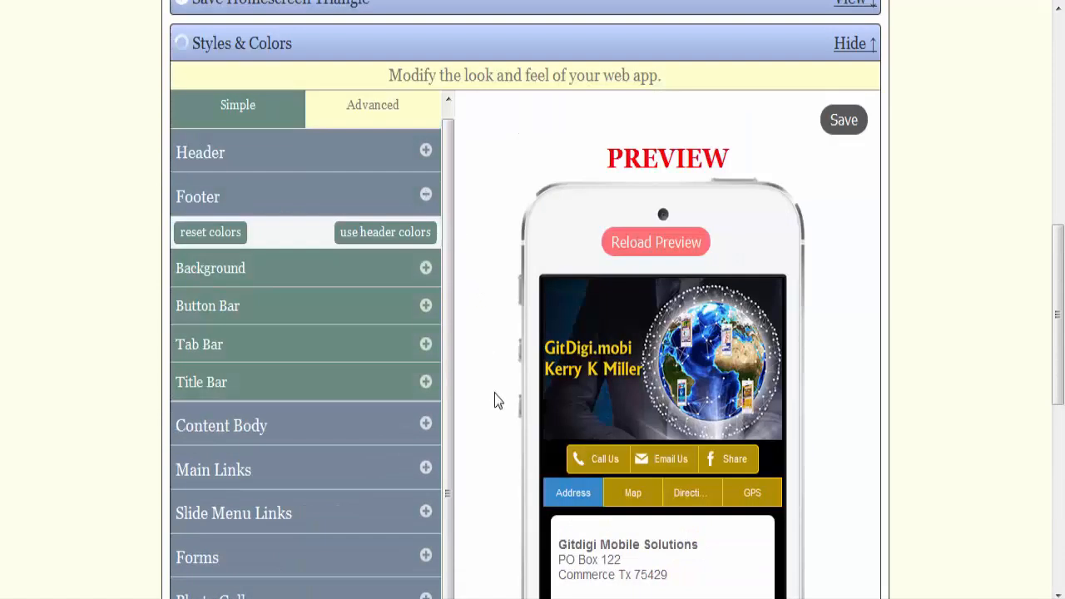
Step: Set the footer's tab bar to show on Only Subpages, save the footer settings and collapse the tab bar section
{"action": "scroll", "coordinate": [477, 358], "scroll_direction": "down", "scroll_amount": 3}
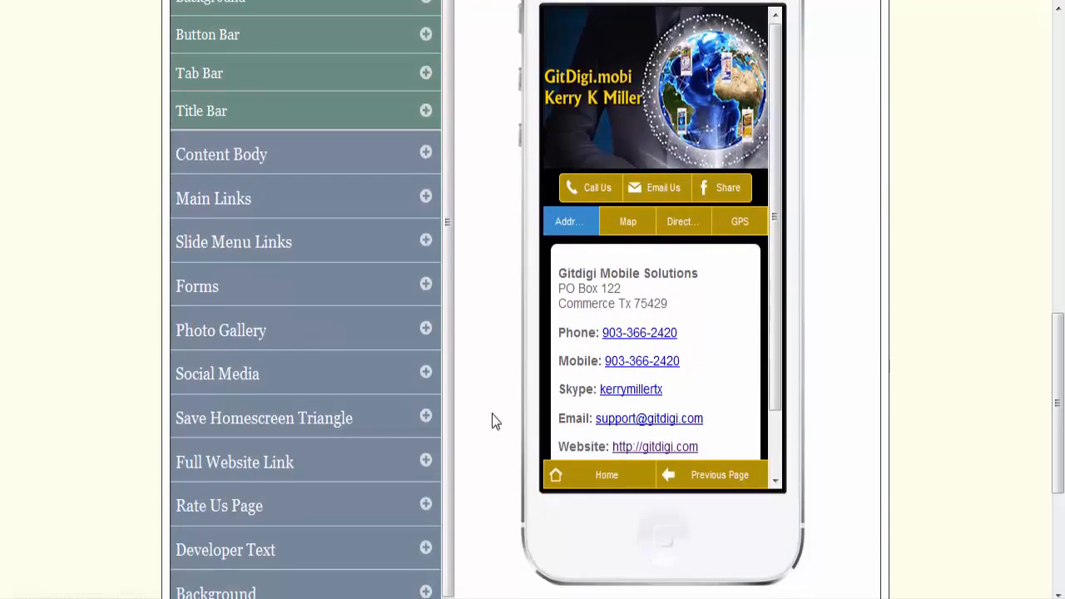
{"action": "scroll", "coordinate": [466, 339], "scroll_direction": "up", "scroll_amount": 6}
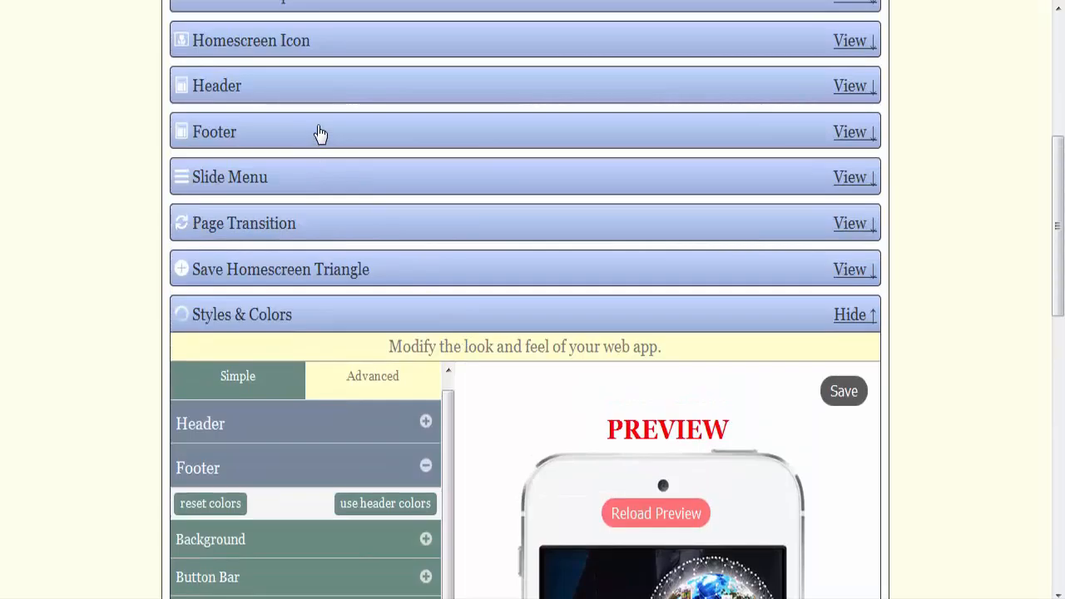
{"action": "left_click", "coordinate": [320, 135]}
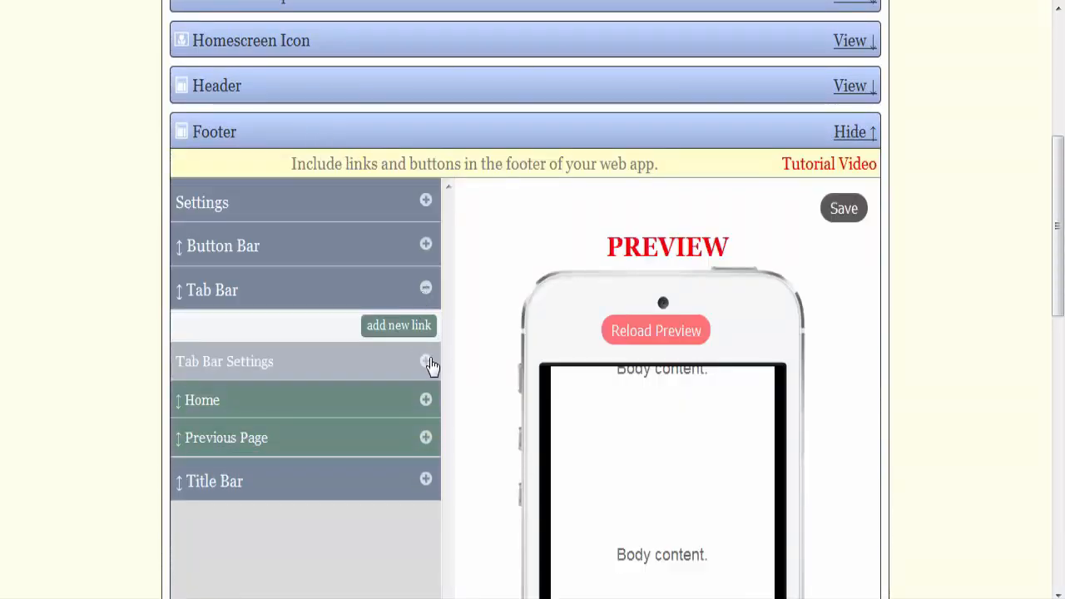
{"action": "left_click", "coordinate": [427, 364]}
{"action": "left_click", "coordinate": [421, 401]}
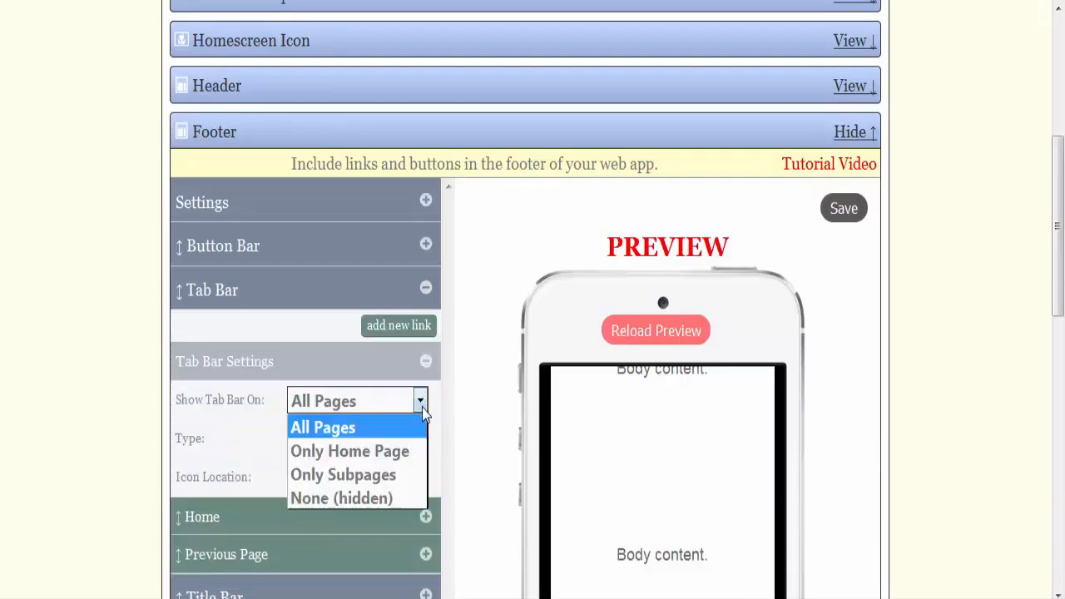
{"action": "left_click", "coordinate": [374, 486]}
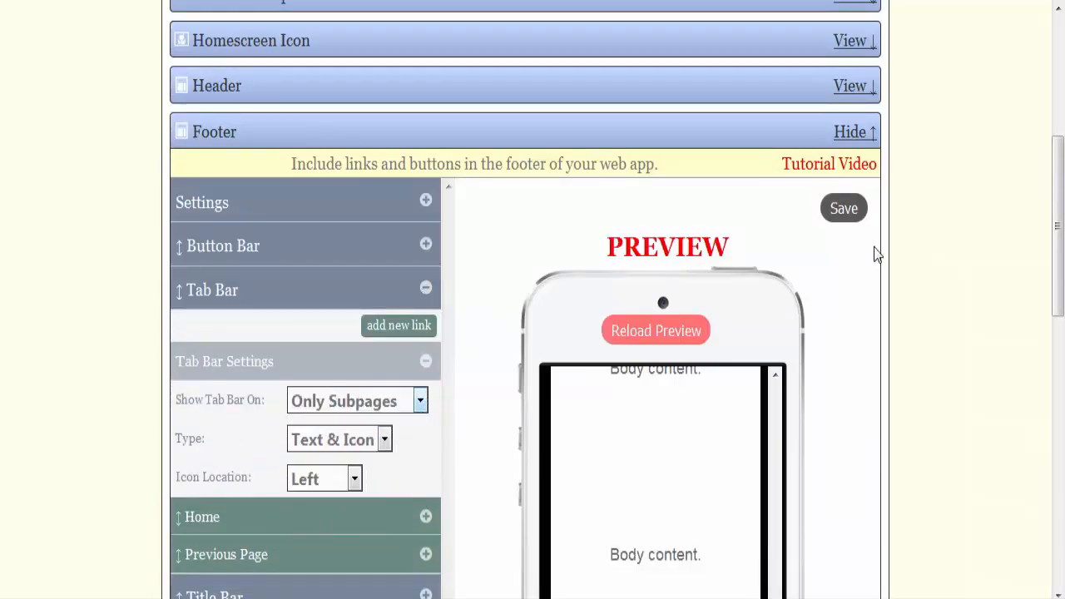
{"action": "left_click", "coordinate": [849, 210]}
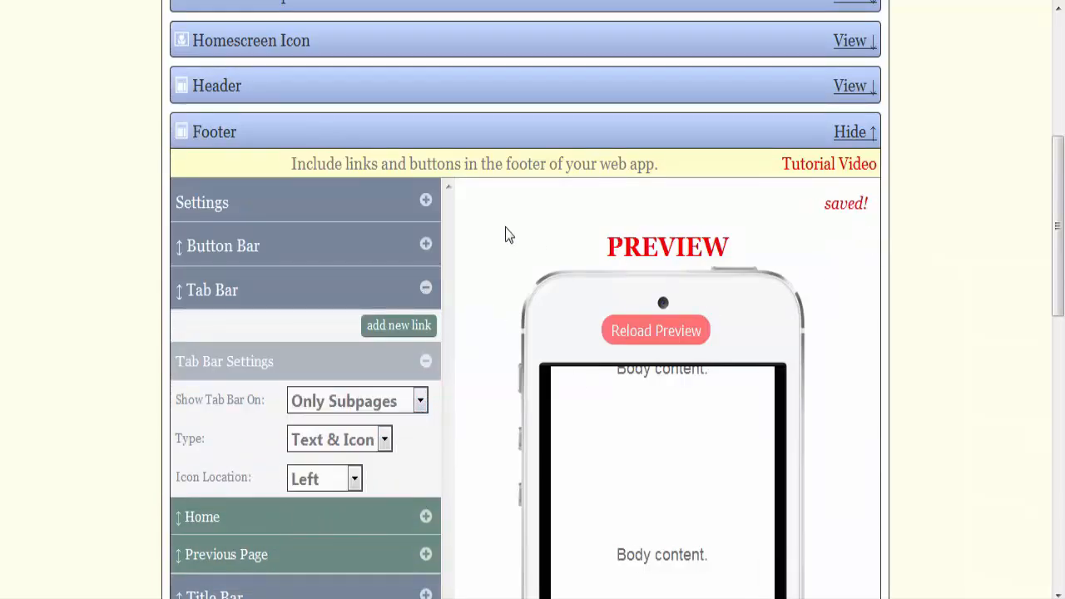
{"action": "left_click", "coordinate": [425, 287]}
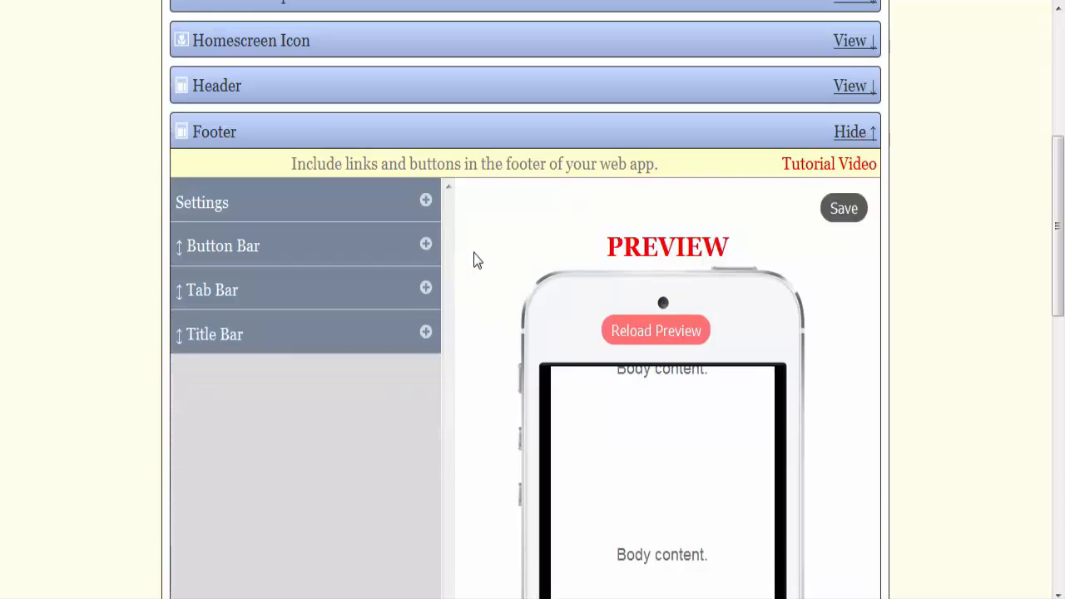
Step: Reload the web app's full preview and check the home page's header buttons, links and footer
{"action": "scroll", "coordinate": [474, 260], "scroll_direction": "down", "scroll_amount": 4}
{"action": "scroll", "coordinate": [474, 260], "scroll_direction": "up", "scroll_amount": 6}
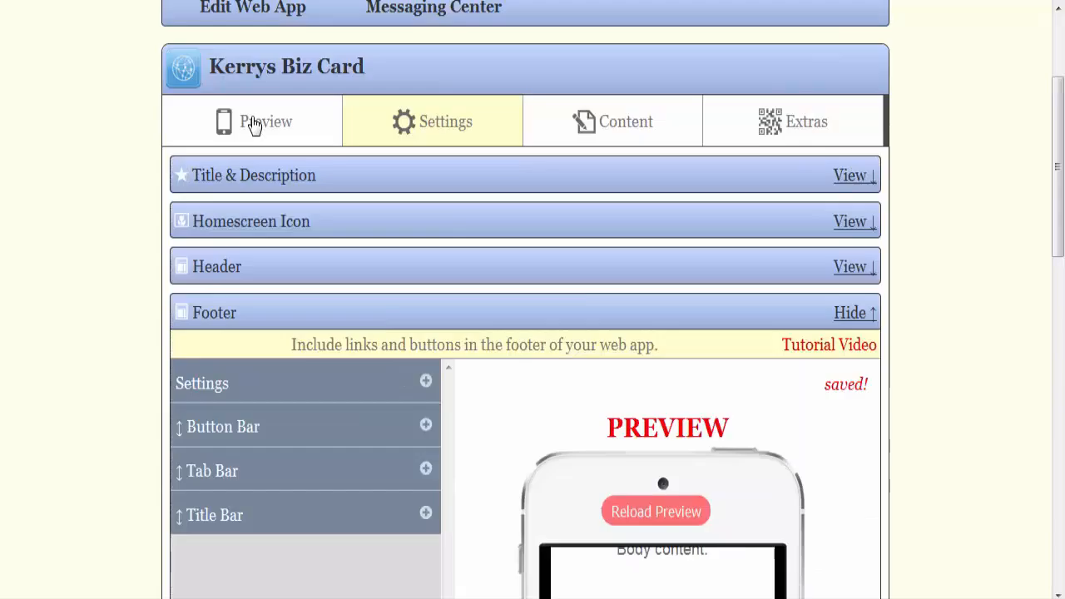
{"action": "left_click", "coordinate": [254, 125]}
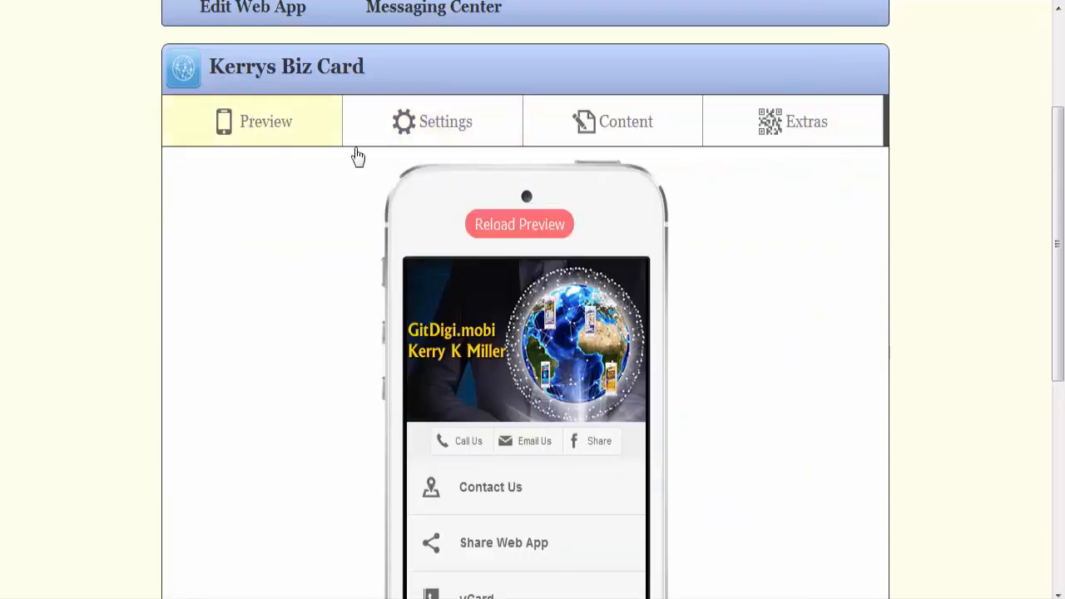
{"action": "left_click", "coordinate": [543, 231]}
{"action": "scroll", "coordinate": [778, 266], "scroll_direction": "down", "scroll_amount": 3}
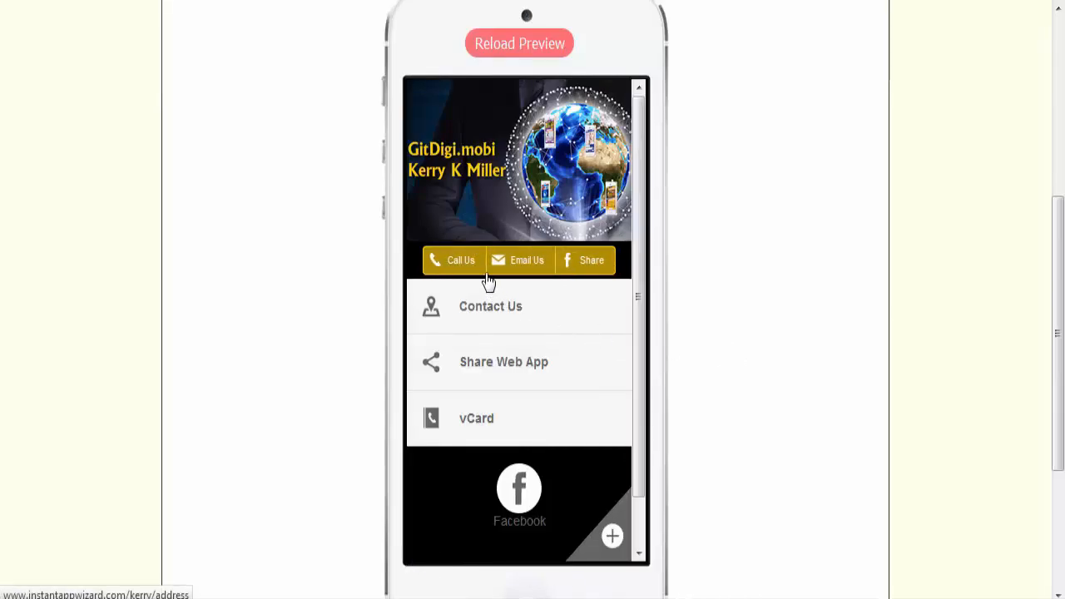
{"action": "scroll", "coordinate": [735, 343], "scroll_direction": "up", "scroll_amount": 3}
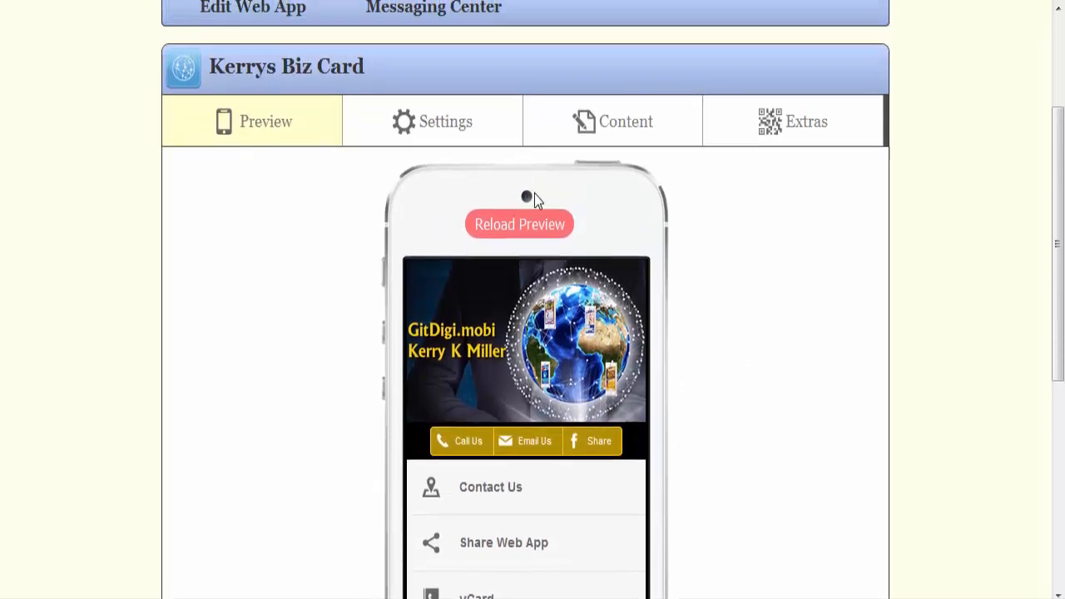
Step: Return to the app settings, collapse the Footer section and open the Content Body options under Styles & Colors
{"action": "left_click", "coordinate": [438, 126]}
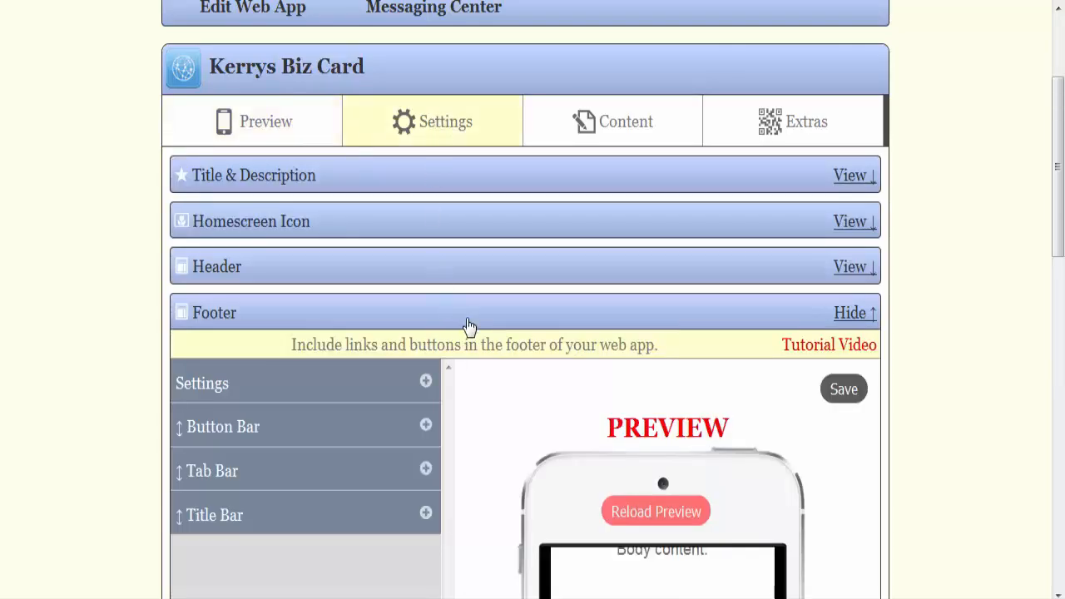
{"action": "scroll", "coordinate": [499, 308], "scroll_direction": "down", "scroll_amount": 2}
{"action": "left_click", "coordinate": [851, 222]}
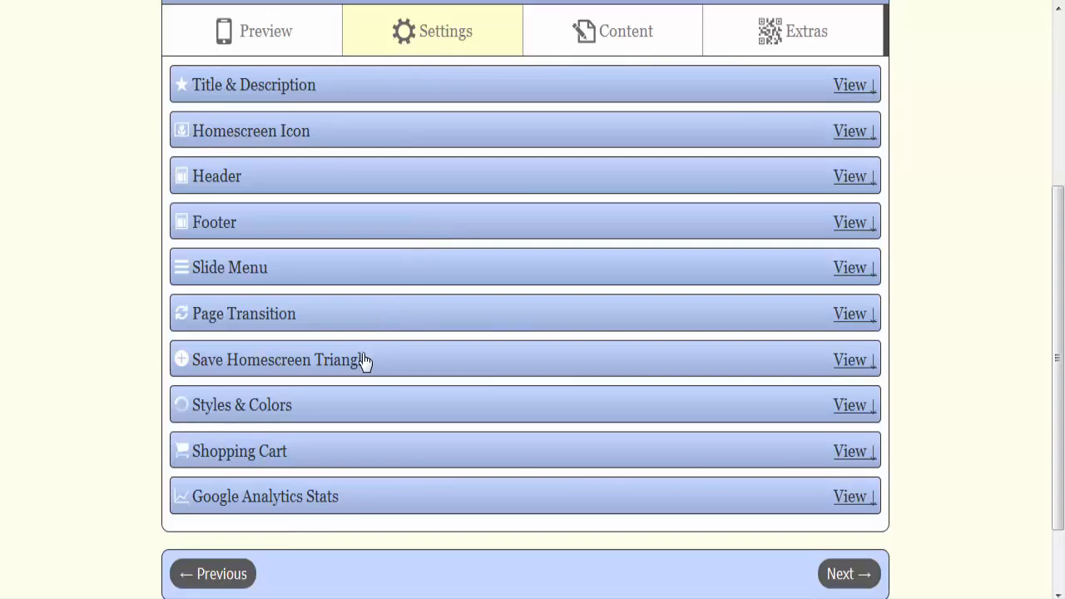
{"action": "left_click", "coordinate": [359, 404]}
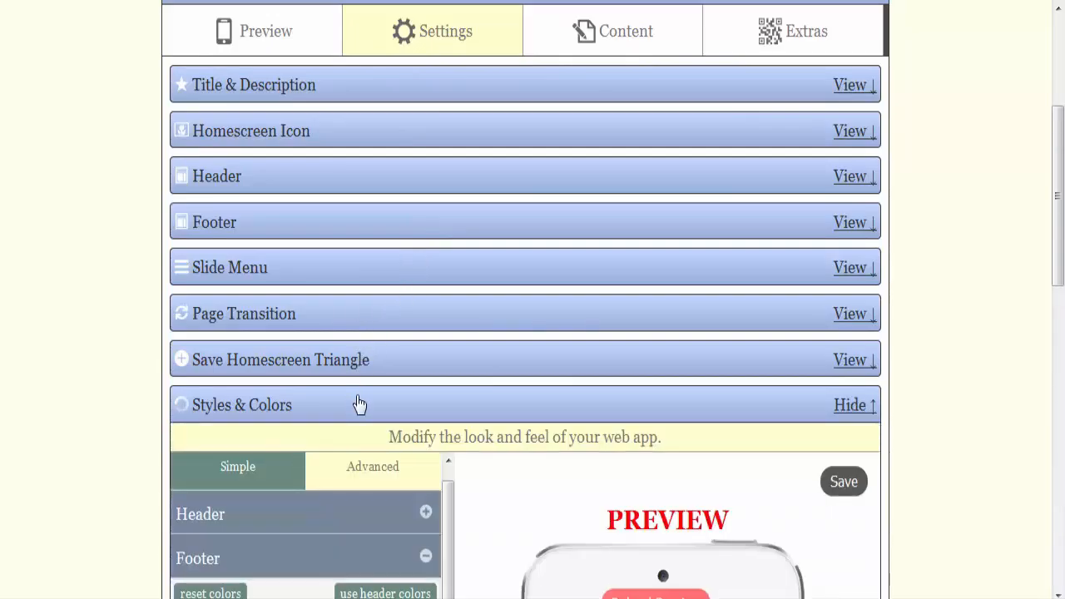
{"action": "scroll", "coordinate": [459, 285], "scroll_direction": "down", "scroll_amount": 4}
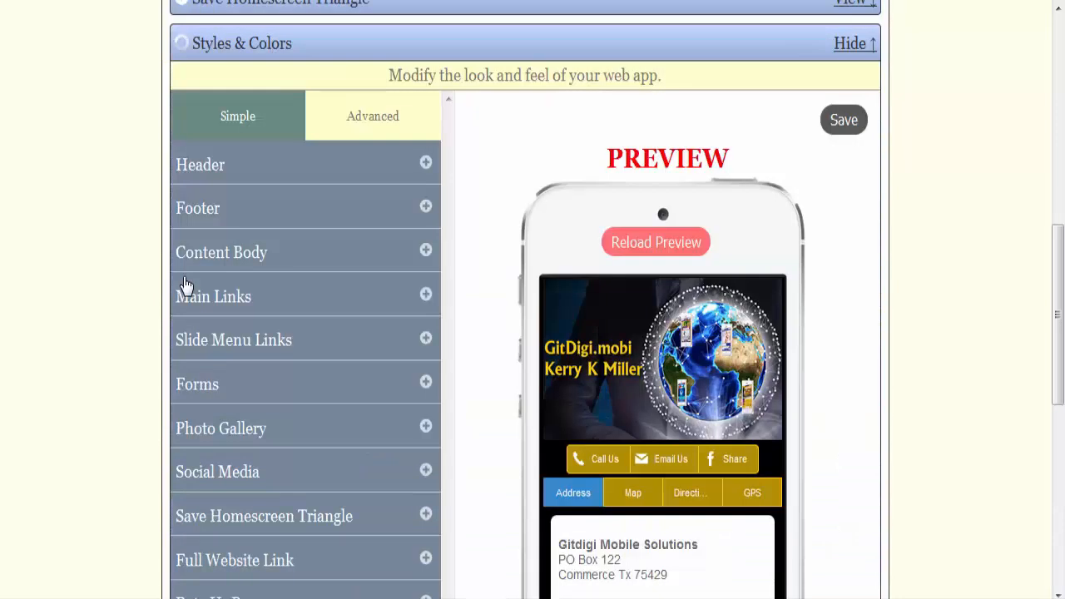
{"action": "left_click", "coordinate": [426, 252]}
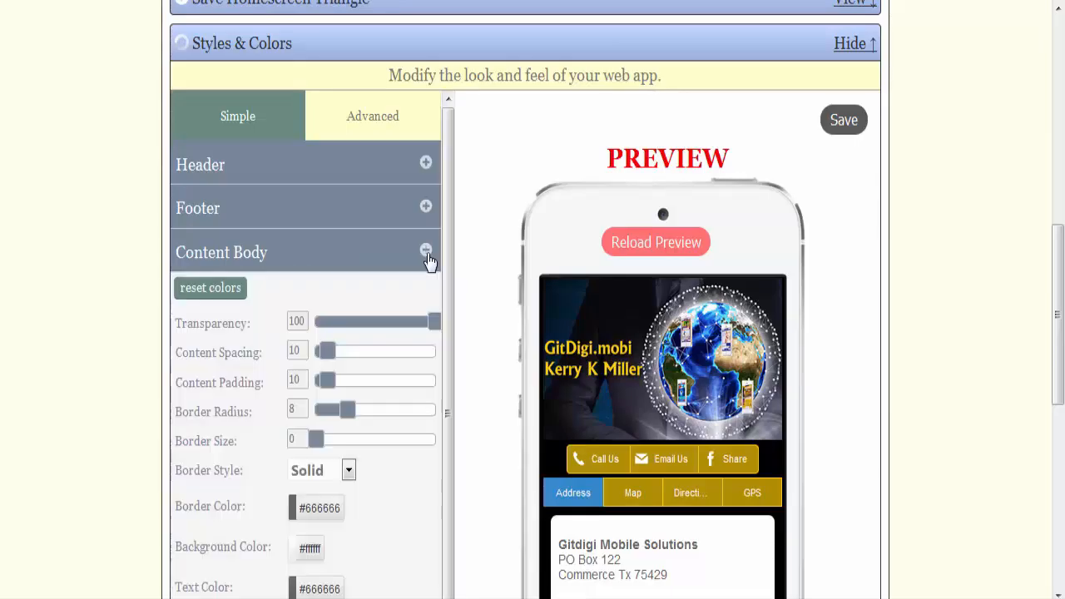
{"action": "scroll", "coordinate": [476, 269], "scroll_direction": "down", "scroll_amount": 3}
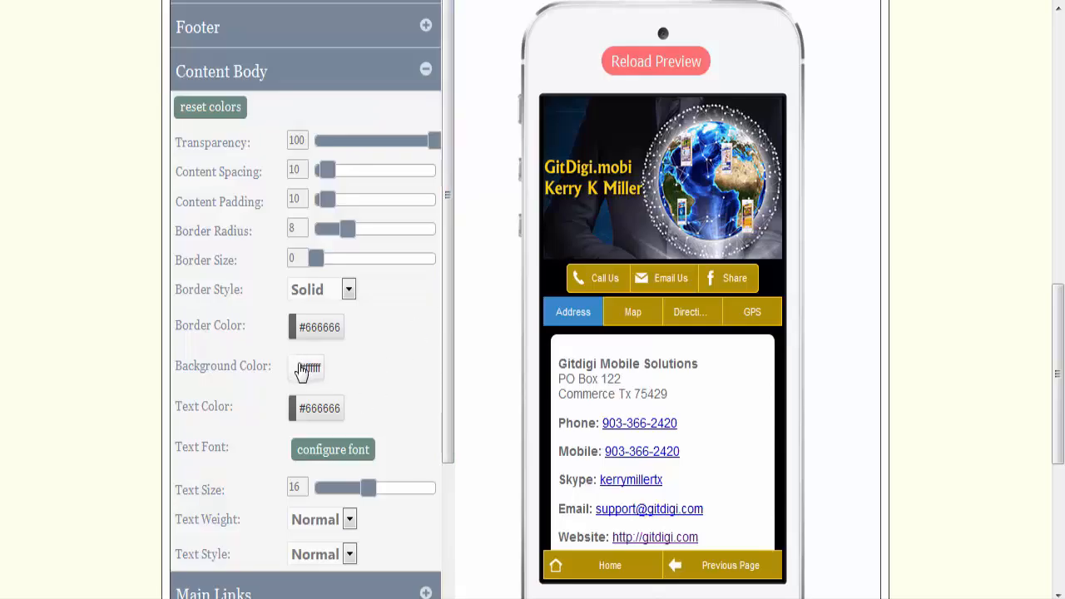
Step: Try #b28f02 as the content body's background color, and restore it to white (#ffffff)
{"action": "left_click", "coordinate": [304, 368]}
{"action": "left_click", "coordinate": [344, 267]}
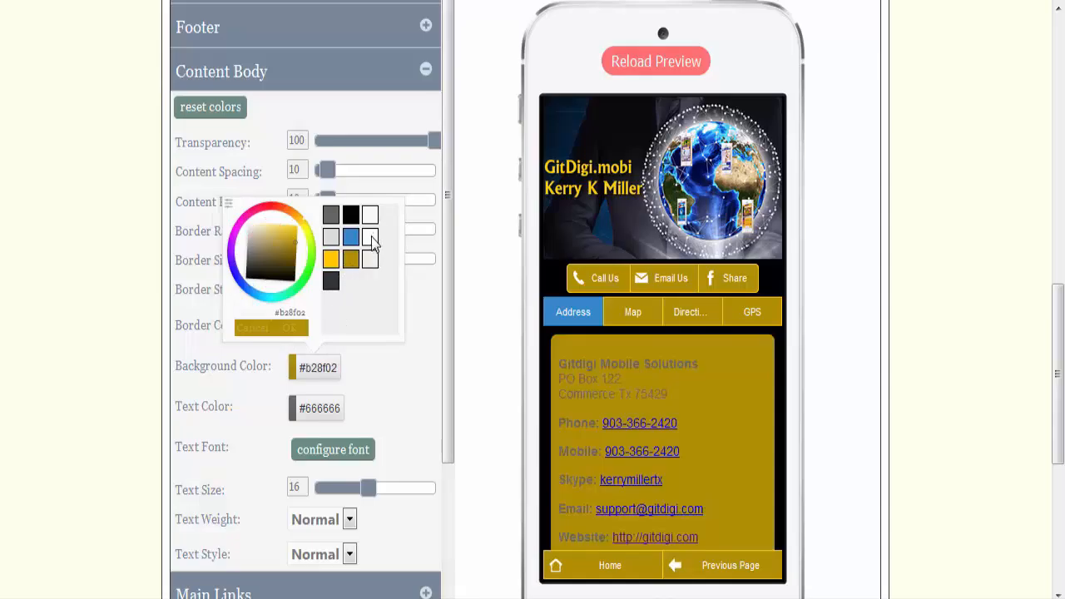
{"action": "left_click", "coordinate": [371, 238]}
{"action": "left_click", "coordinate": [291, 329]}
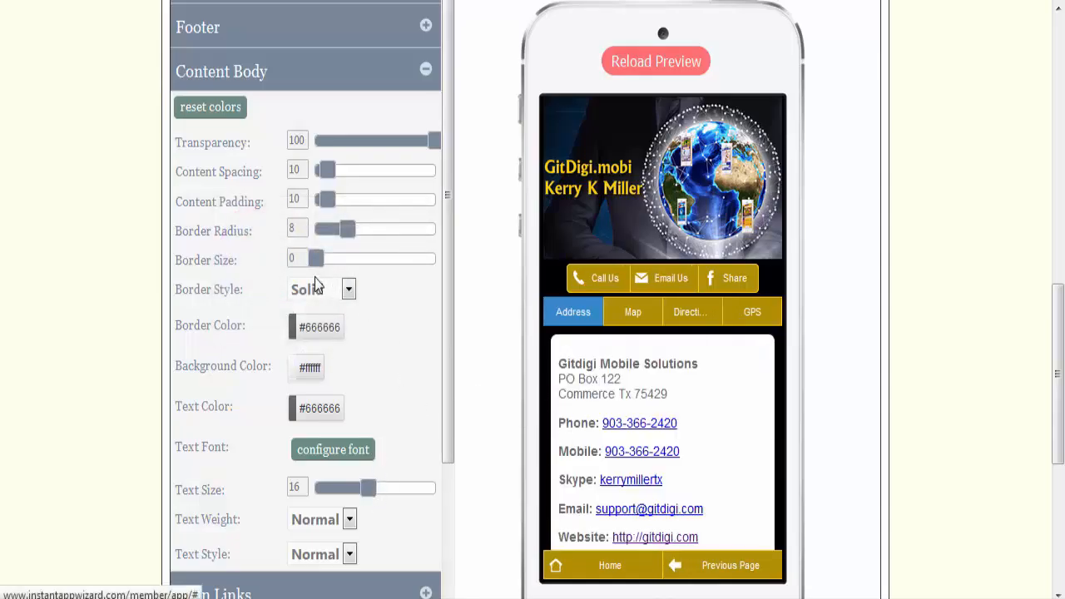
Step: Give the content body a border of size 7 in gold (#b28f02) and check it in the phone preview
{"action": "left_click_drag", "start_coordinate": [315, 263], "coordinate": [341, 275]}
{"action": "left_click", "coordinate": [333, 328]}
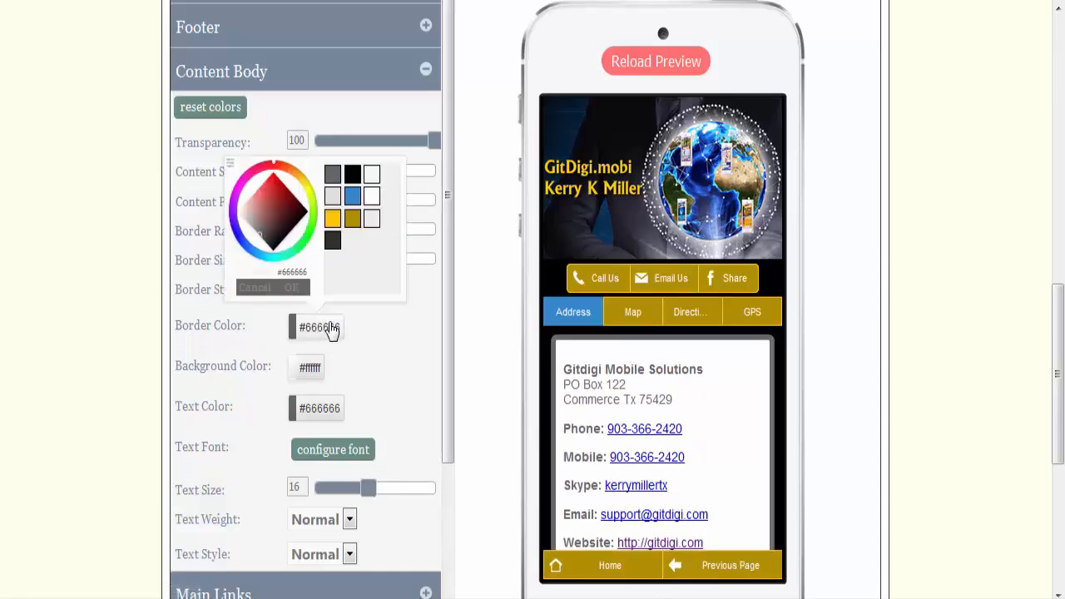
{"action": "left_click", "coordinate": [352, 221]}
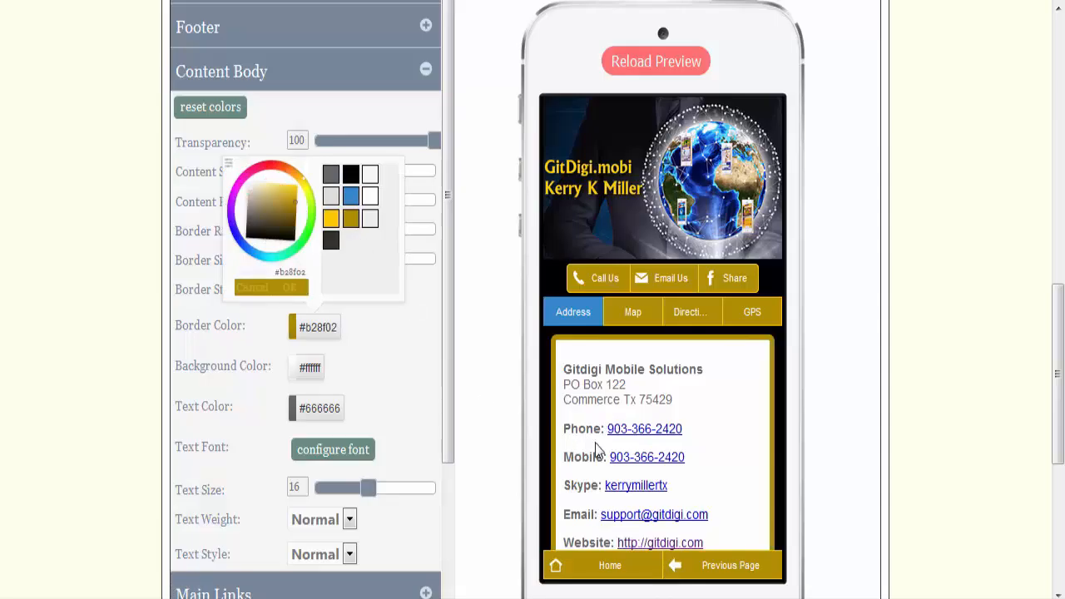
{"action": "scroll", "coordinate": [776, 450], "scroll_direction": "down", "scroll_amount": 2}
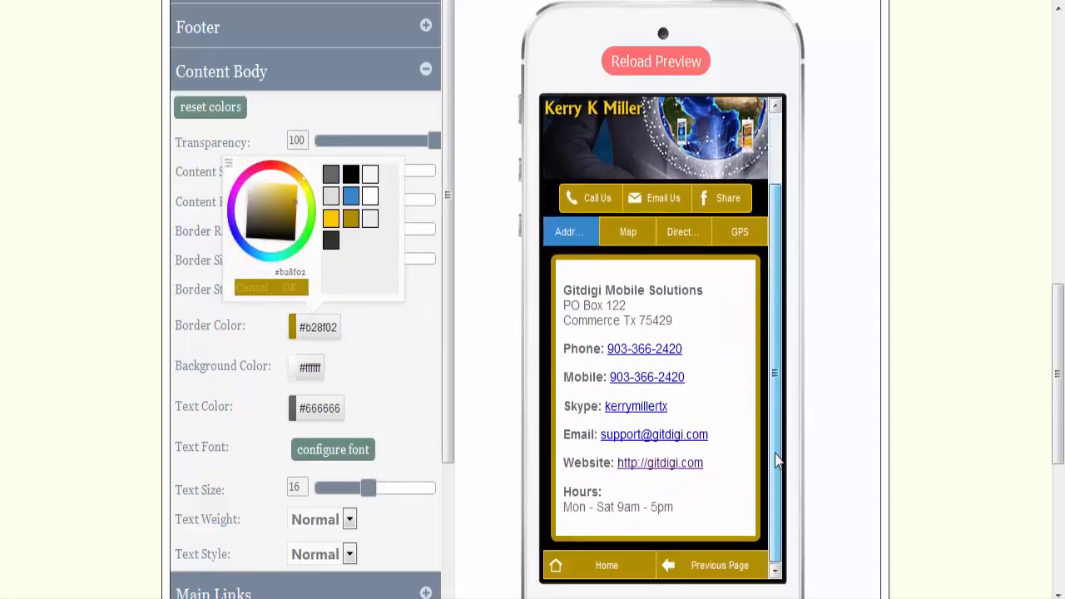
{"action": "left_click", "coordinate": [369, 335]}
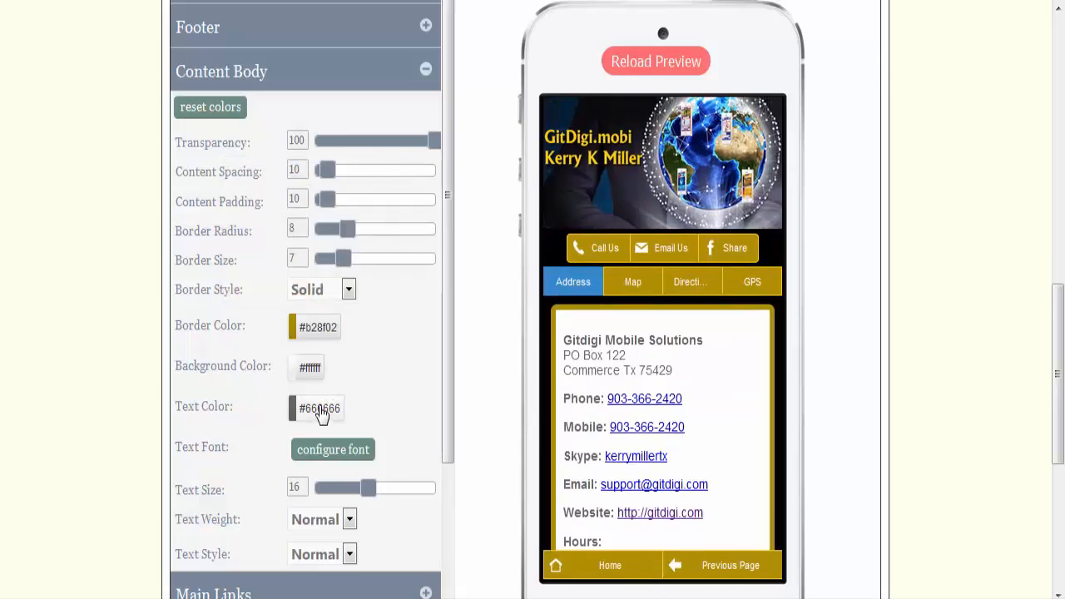
Step: Set the content body's text color to black (#000000)
{"action": "left_click", "coordinate": [322, 412]}
{"action": "left_click", "coordinate": [335, 324]}
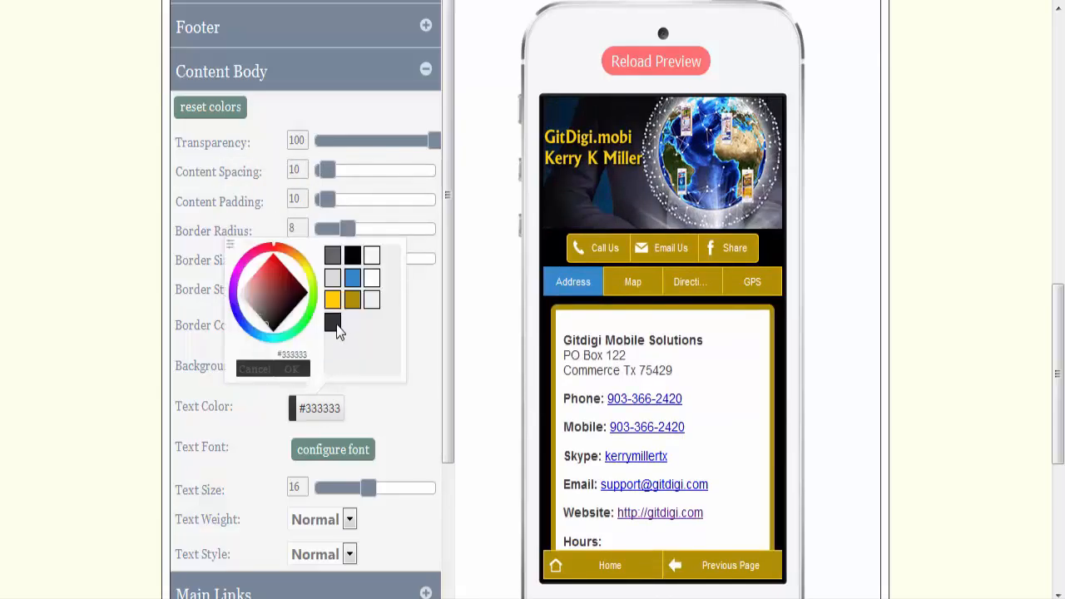
{"action": "left_click", "coordinate": [353, 258]}
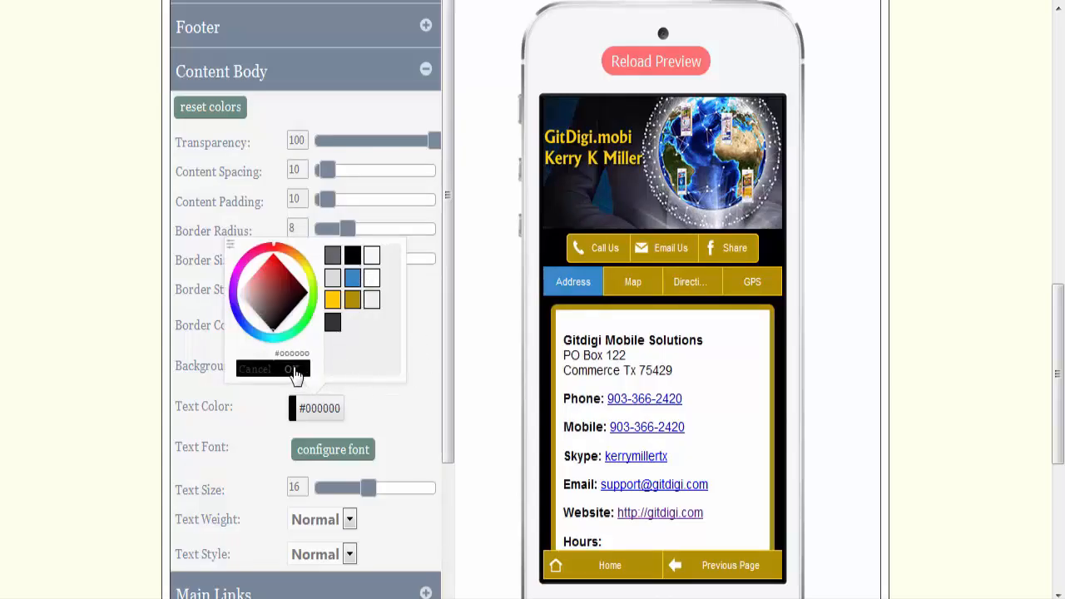
{"action": "left_click", "coordinate": [293, 369]}
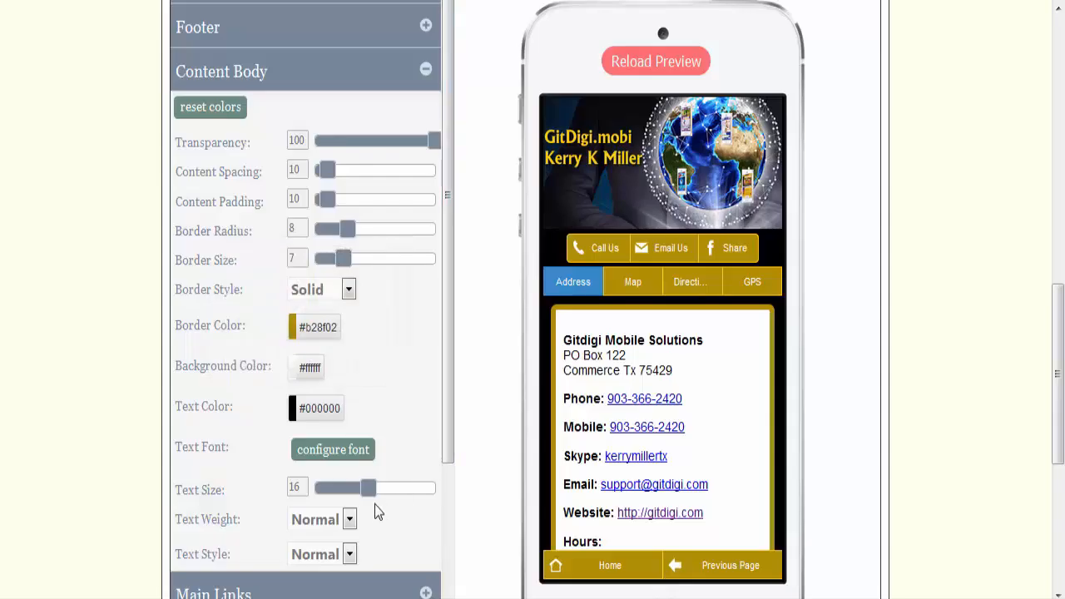
Step: Try a content body text size of 8, and set it back to 16
{"action": "left_click_drag", "start_coordinate": [368, 489], "coordinate": [331, 489]}
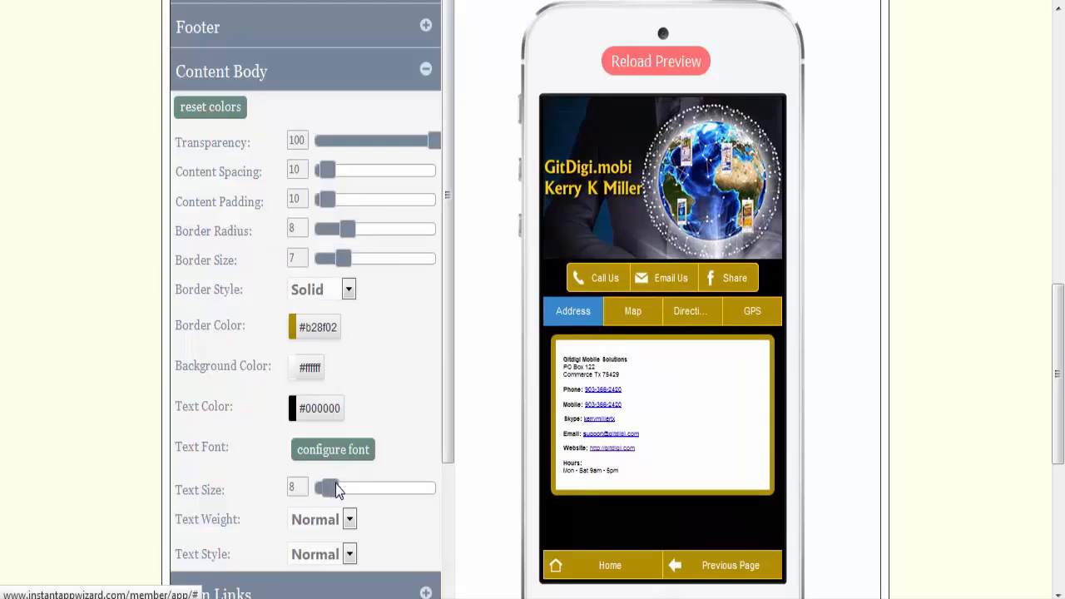
{"action": "left_click_drag", "start_coordinate": [327, 487], "coordinate": [367, 491]}
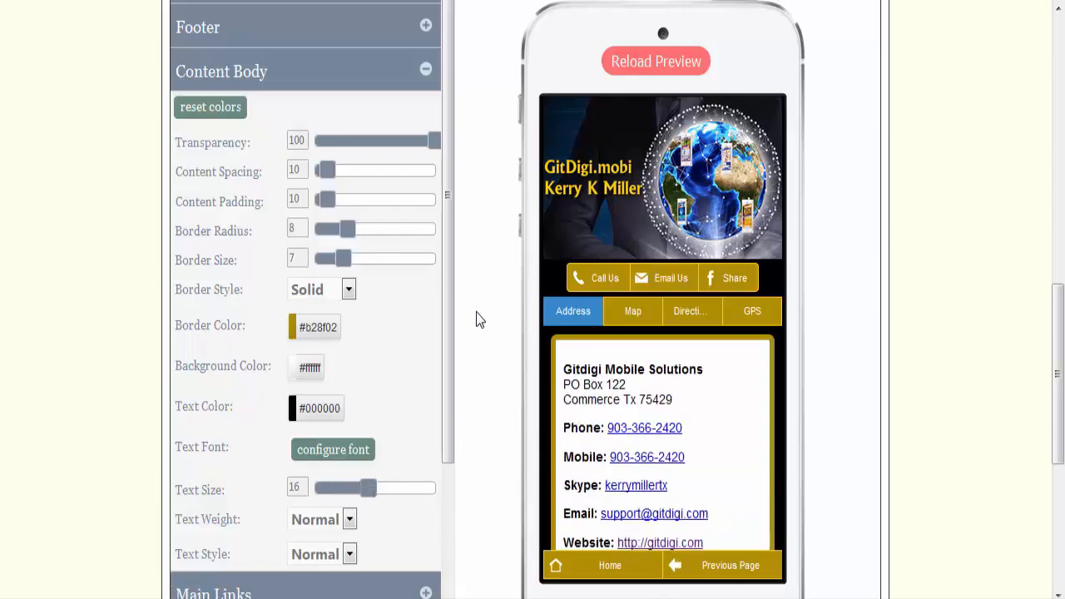
{"action": "scroll", "coordinate": [450, 325], "scroll_direction": "down", "scroll_amount": 3}
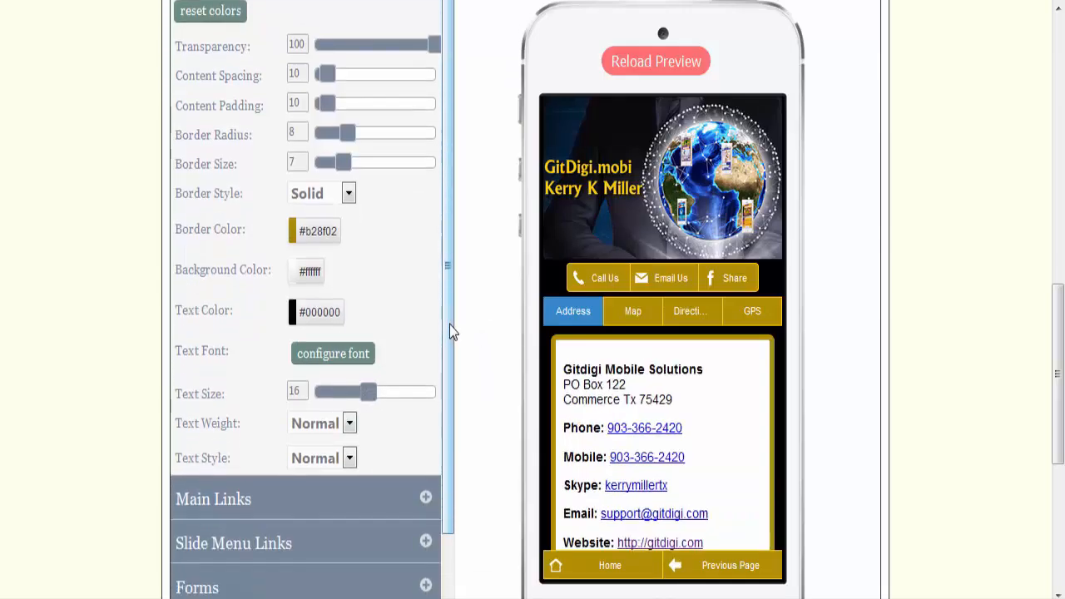
{"action": "scroll", "coordinate": [449, 331], "scroll_direction": "up", "scroll_amount": 1}
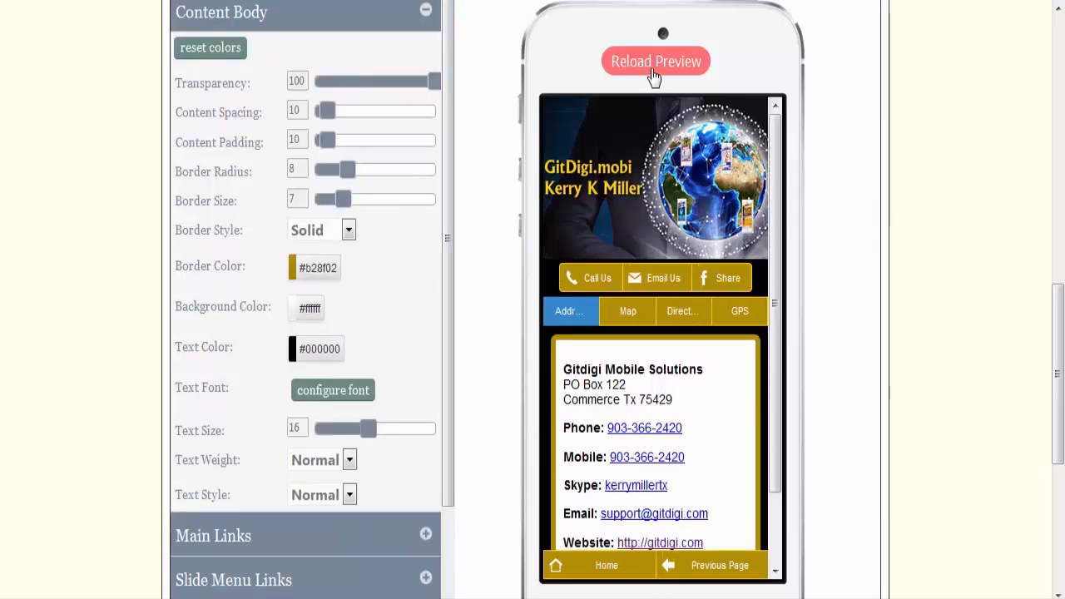
Step: Reload the phone preview to the home page and look over the Main Links style categories
{"action": "left_click", "coordinate": [632, 71]}
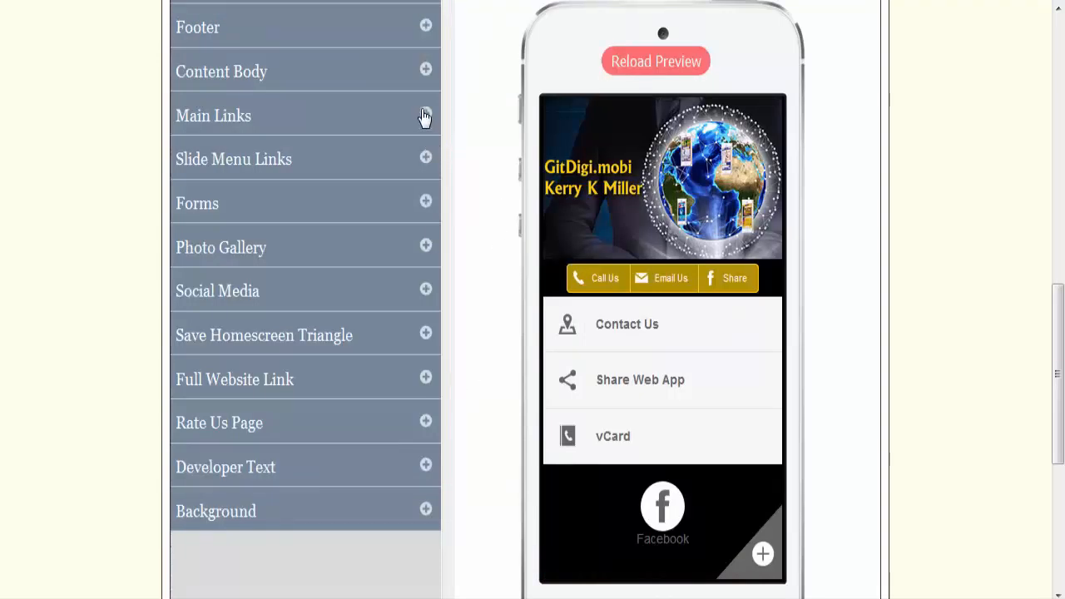
{"action": "left_click", "coordinate": [425, 113]}
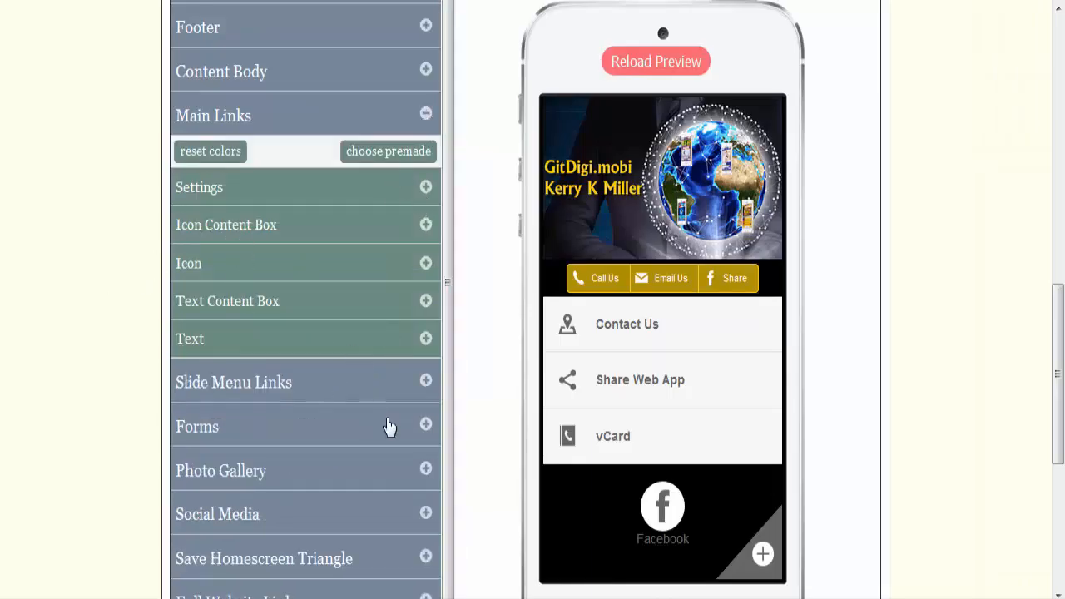
{"action": "left_click", "coordinate": [425, 116]}
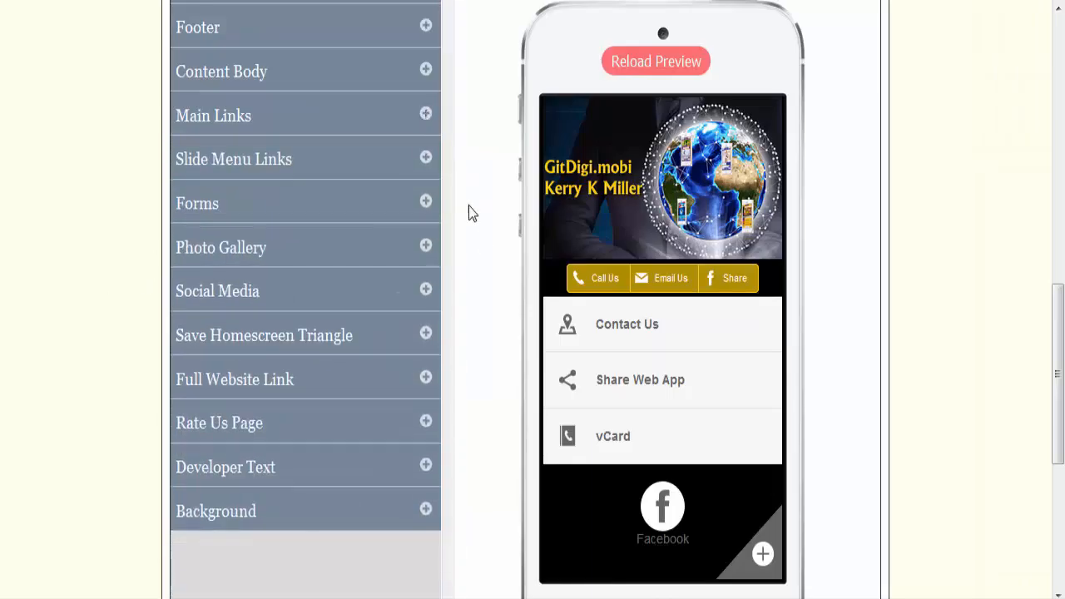
{"action": "scroll", "coordinate": [469, 241], "scroll_direction": "up", "scroll_amount": 2}
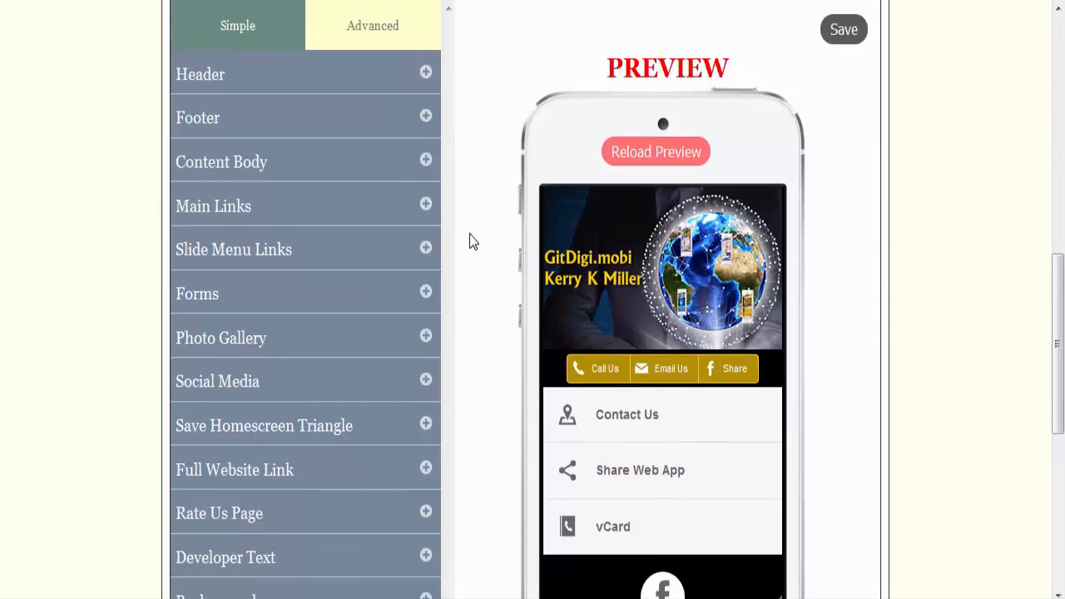
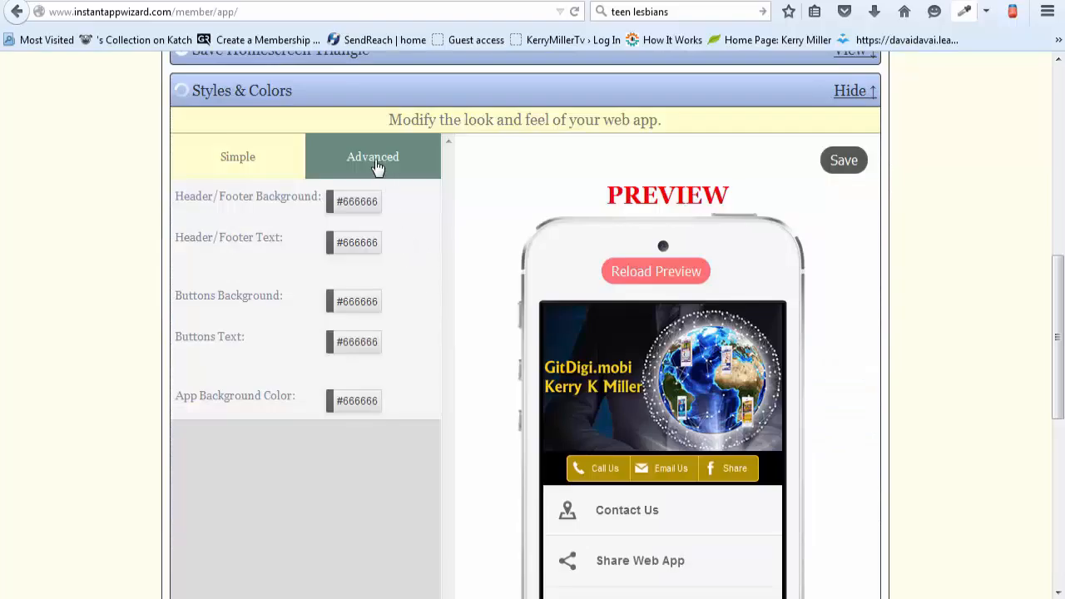
Step: Apply the premade Main Links template with dark bars and a multicolored left edge
{"action": "left_click", "coordinate": [376, 165]}
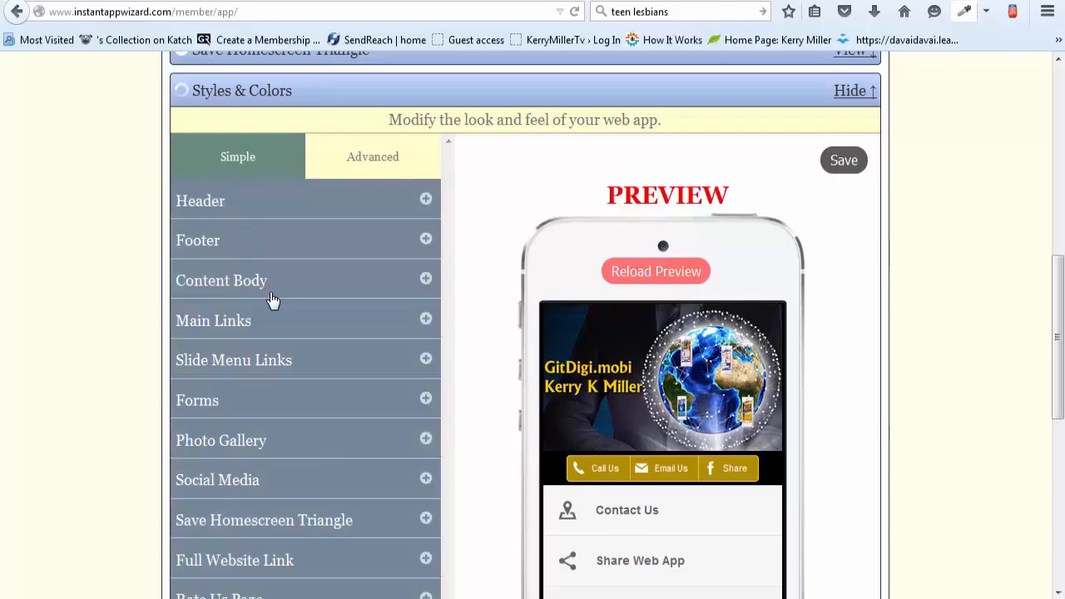
{"action": "scroll", "coordinate": [478, 301], "scroll_direction": "down", "scroll_amount": 2}
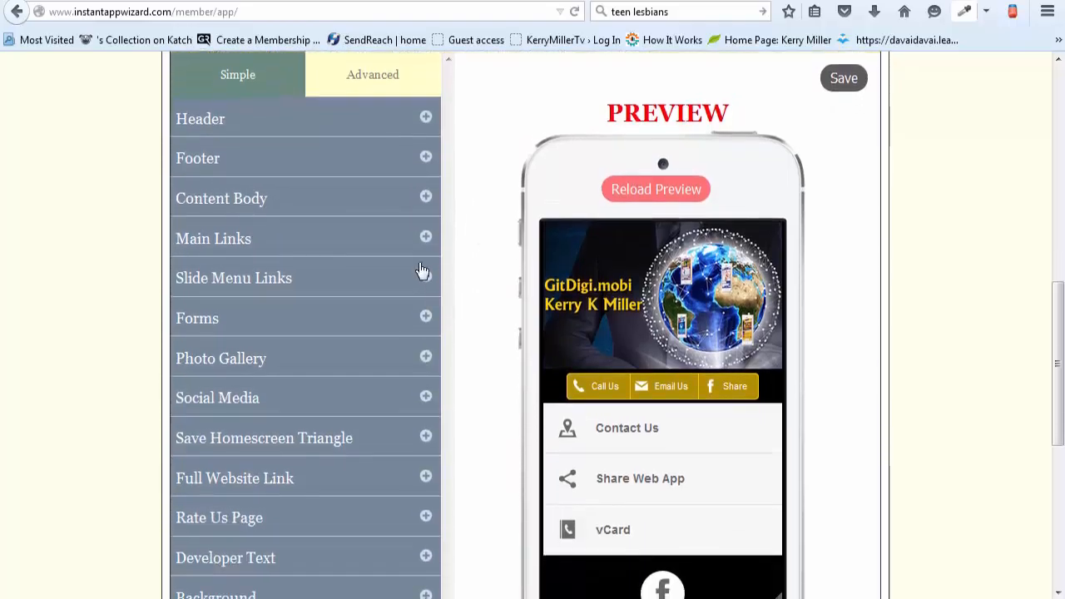
{"action": "left_click", "coordinate": [426, 240]}
{"action": "scroll", "coordinate": [495, 243], "scroll_direction": "down", "scroll_amount": 2}
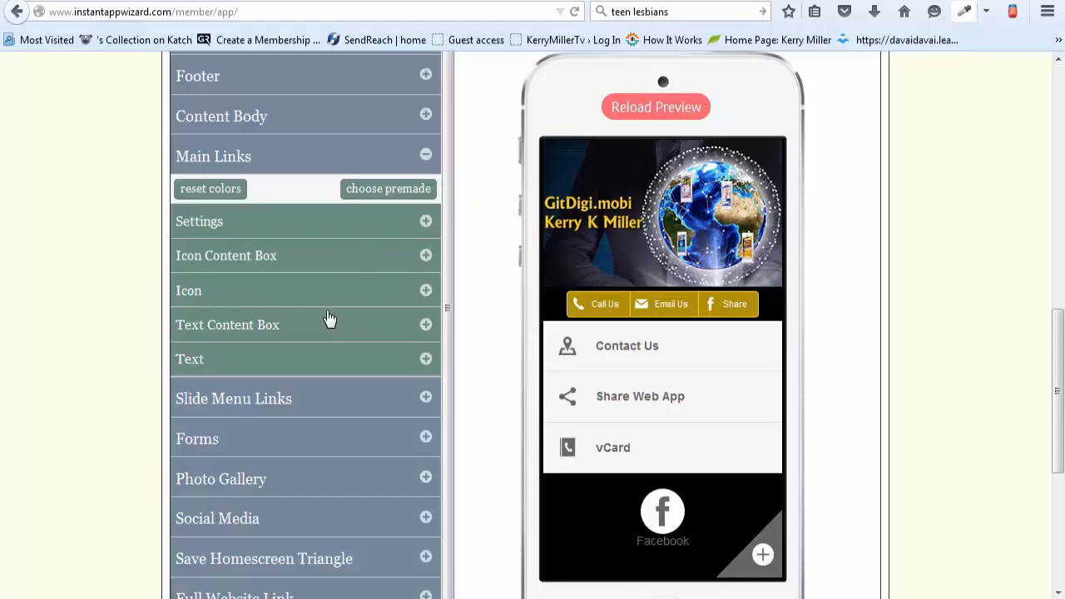
{"action": "left_click", "coordinate": [395, 196]}
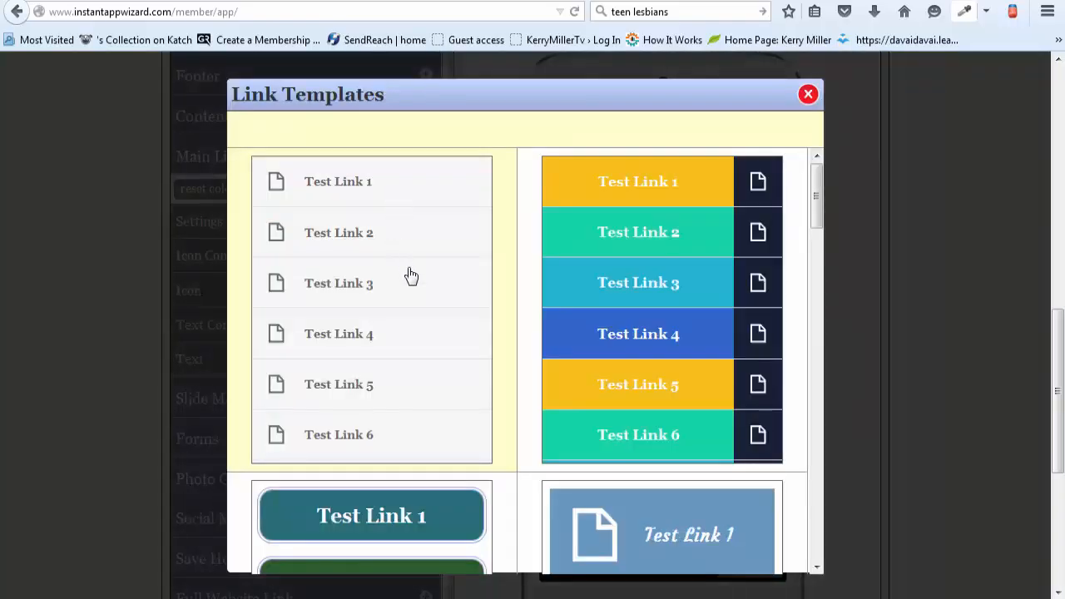
{"action": "scroll", "coordinate": [409, 276], "scroll_direction": "down", "scroll_amount": 3}
{"action": "scroll", "coordinate": [409, 276], "scroll_direction": "down", "scroll_amount": 5}
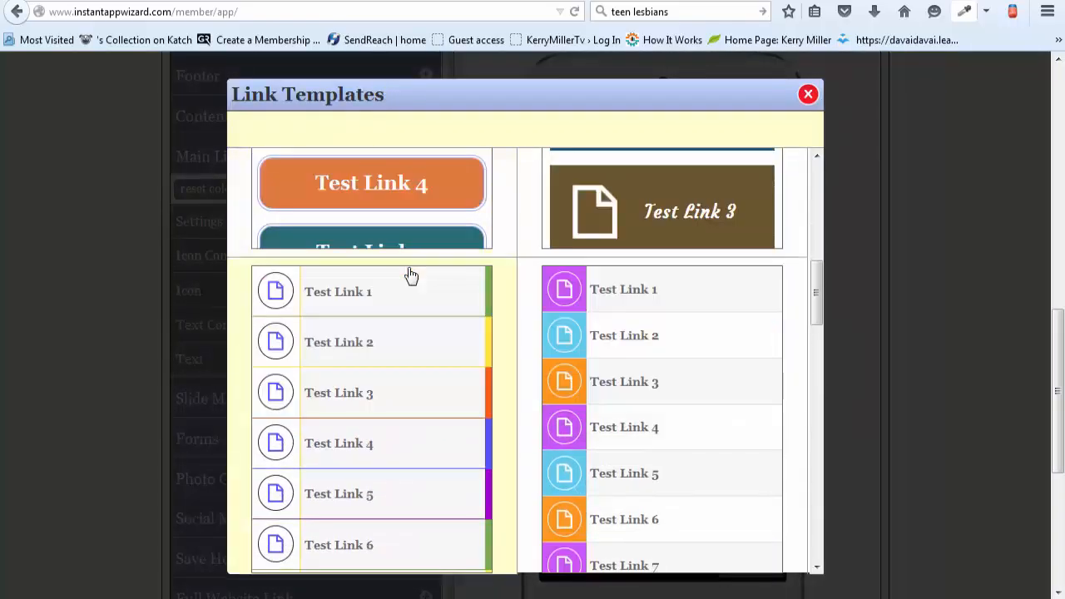
{"action": "scroll", "coordinate": [410, 276], "scroll_direction": "down", "scroll_amount": 5}
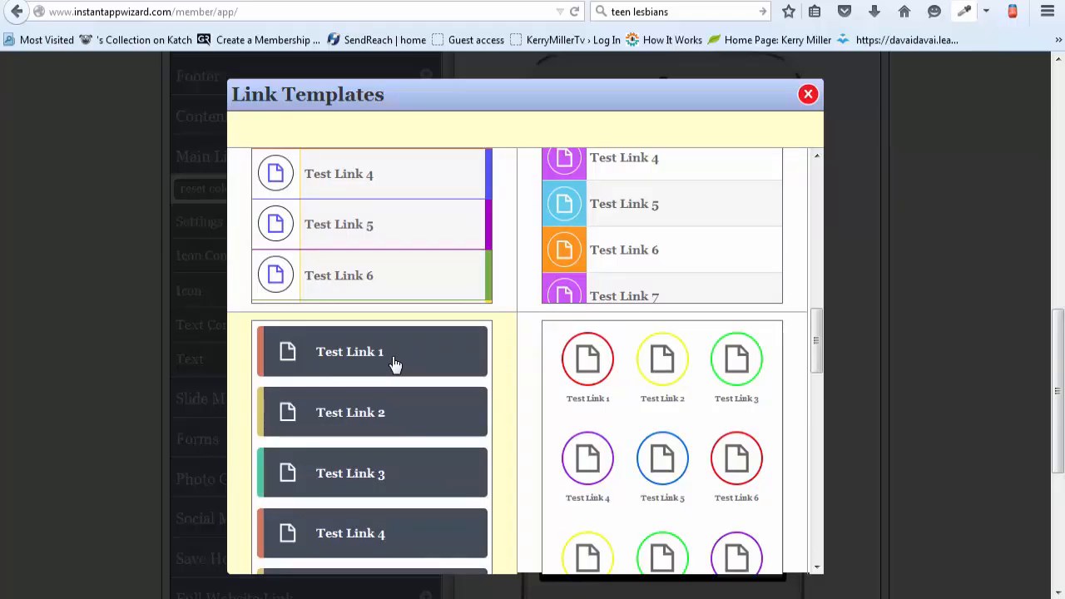
{"action": "left_click", "coordinate": [395, 364]}
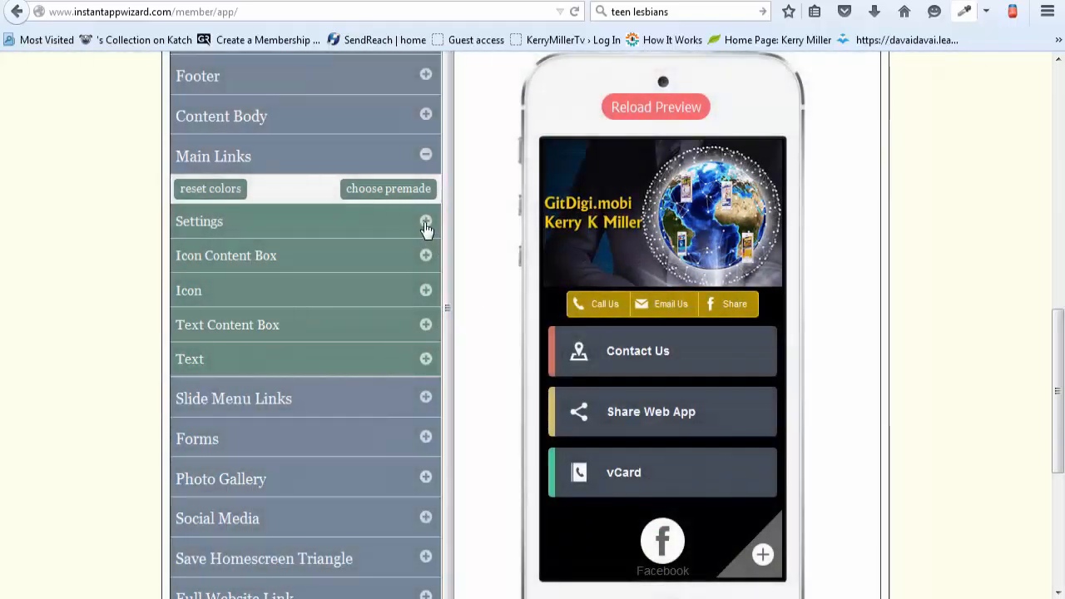
Step: Remove all three template border colors from the Main Links settings
{"action": "left_click", "coordinate": [425, 224]}
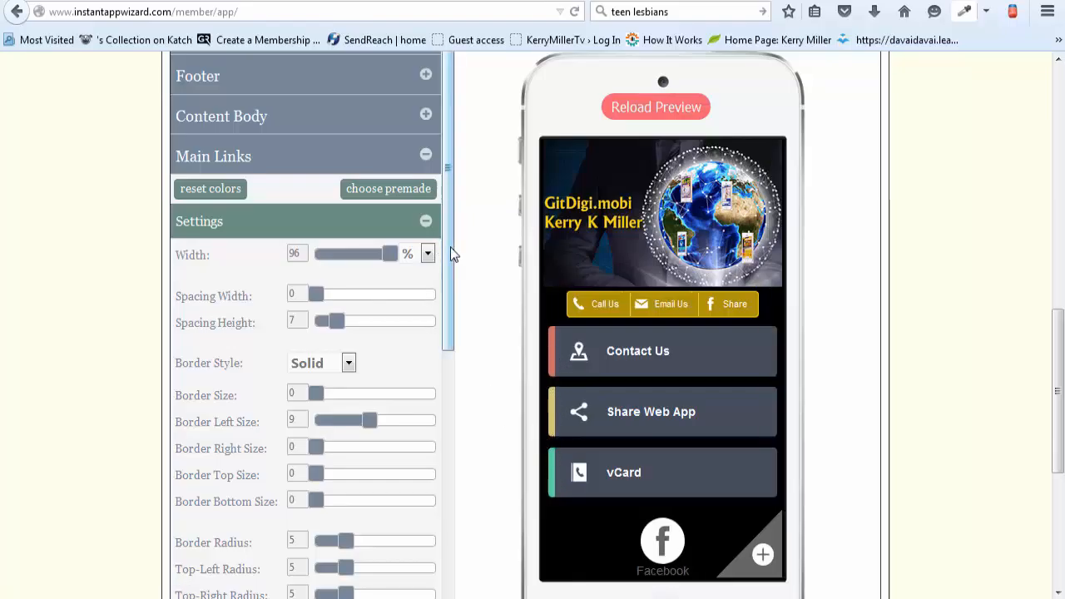
{"action": "left_click_drag", "start_coordinate": [450, 253], "coordinate": [454, 464]}
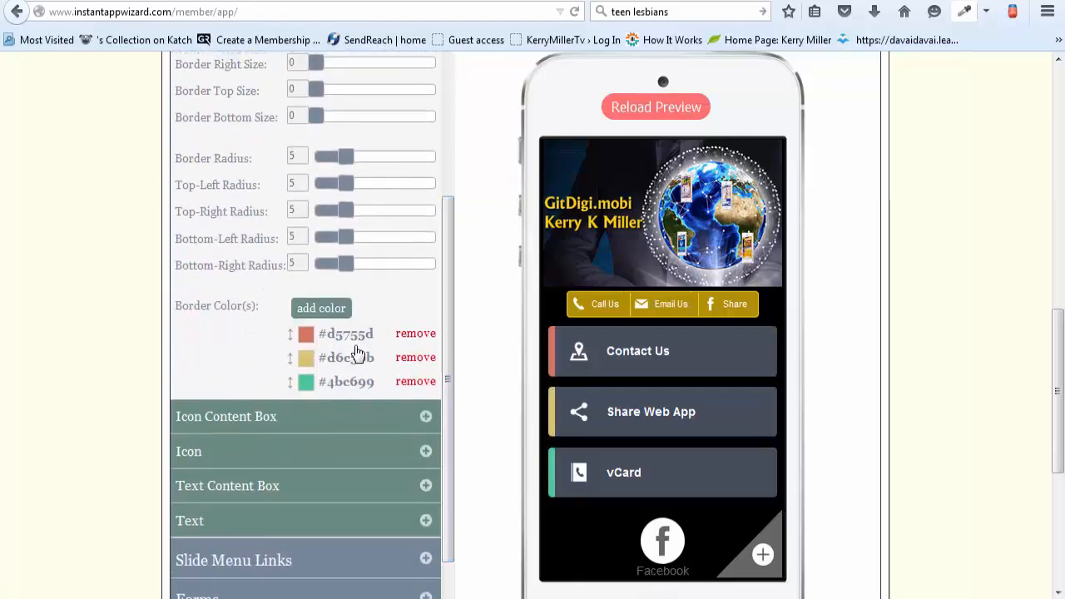
{"action": "left_click", "coordinate": [416, 334]}
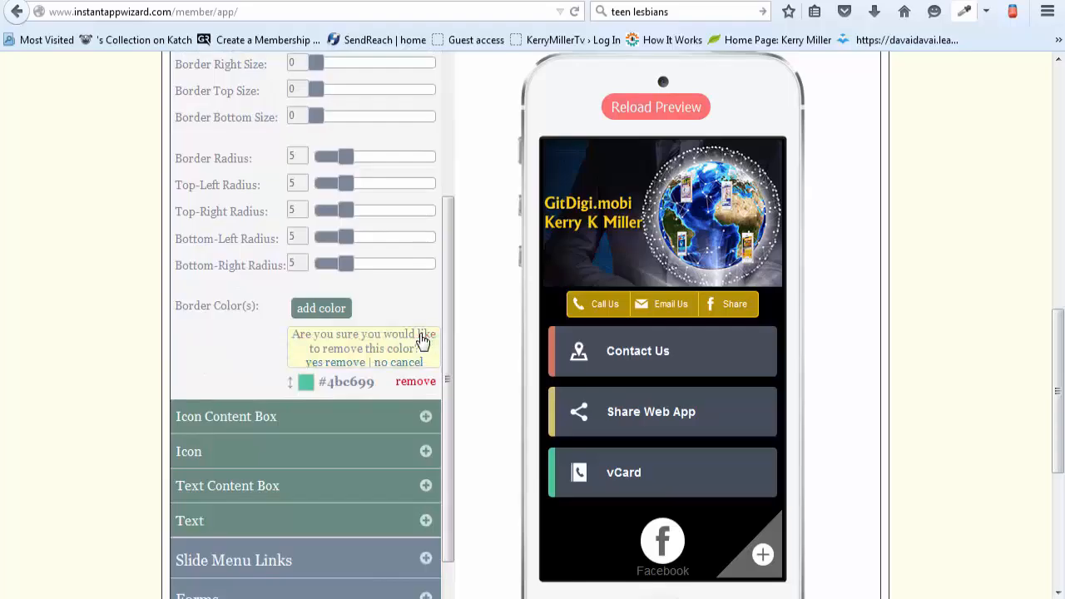
{"action": "left_click", "coordinate": [344, 356]}
{"action": "left_click", "coordinate": [418, 335]}
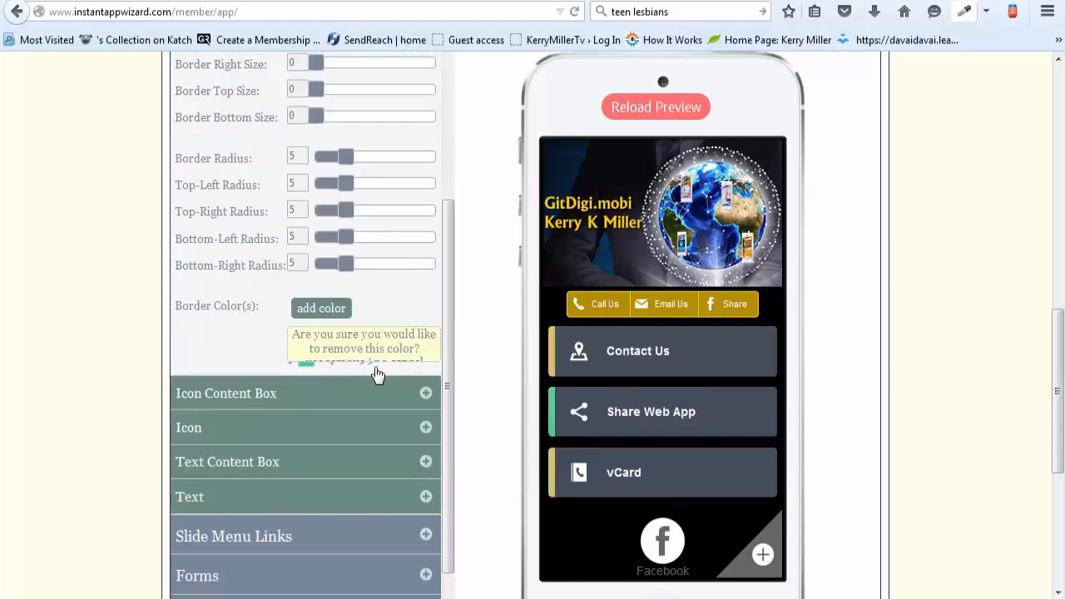
{"action": "left_click", "coordinate": [346, 364]}
{"action": "left_click", "coordinate": [412, 337]}
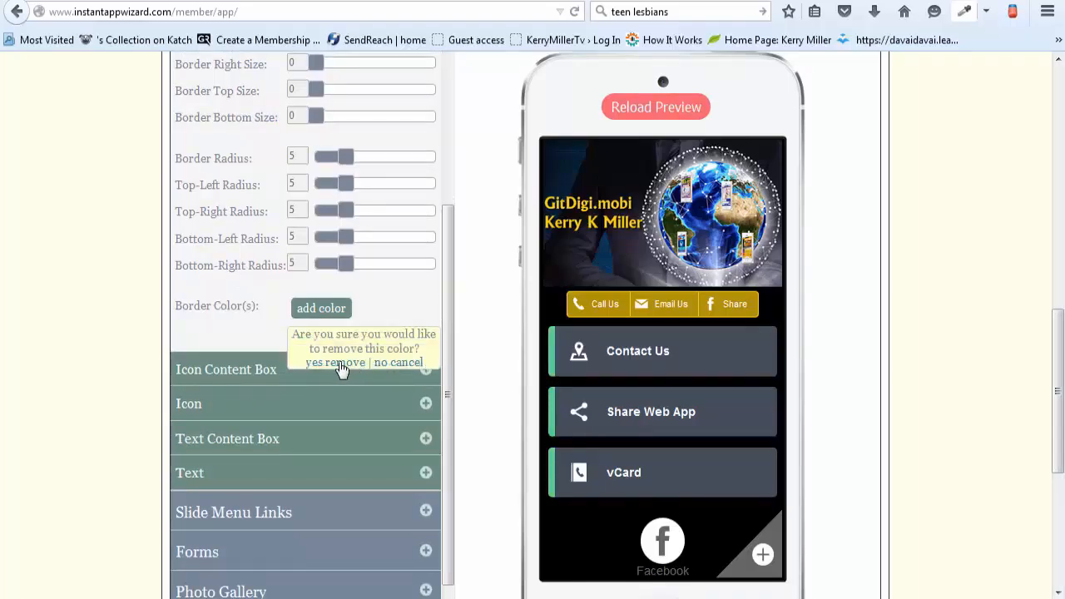
{"action": "left_click", "coordinate": [343, 364]}
Step: Add gold #b28f02 as the main links' border color
{"action": "left_click", "coordinate": [322, 309]}
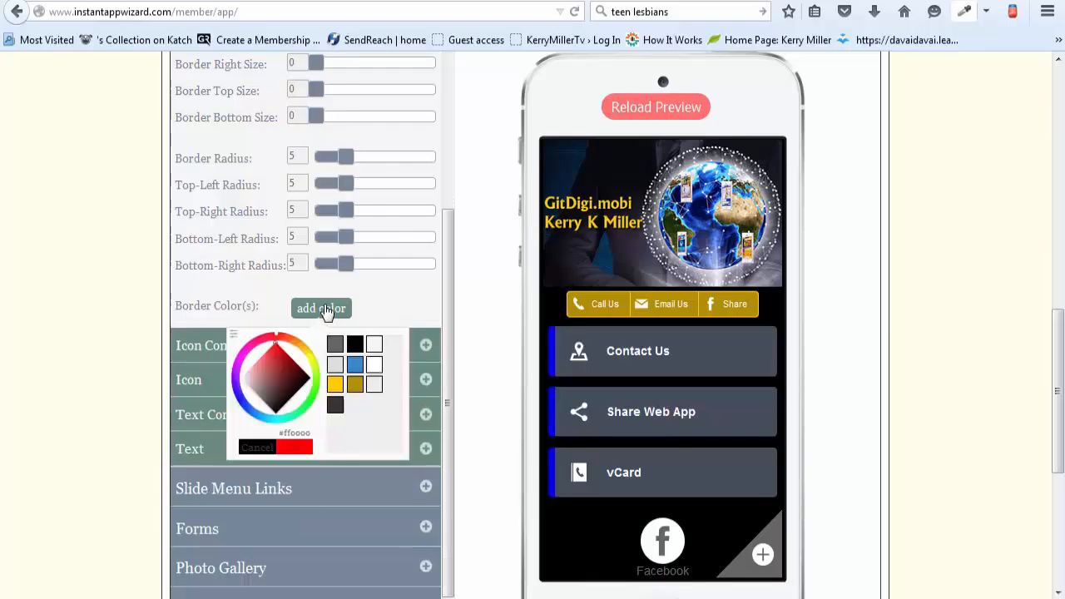
{"action": "left_click", "coordinate": [354, 385]}
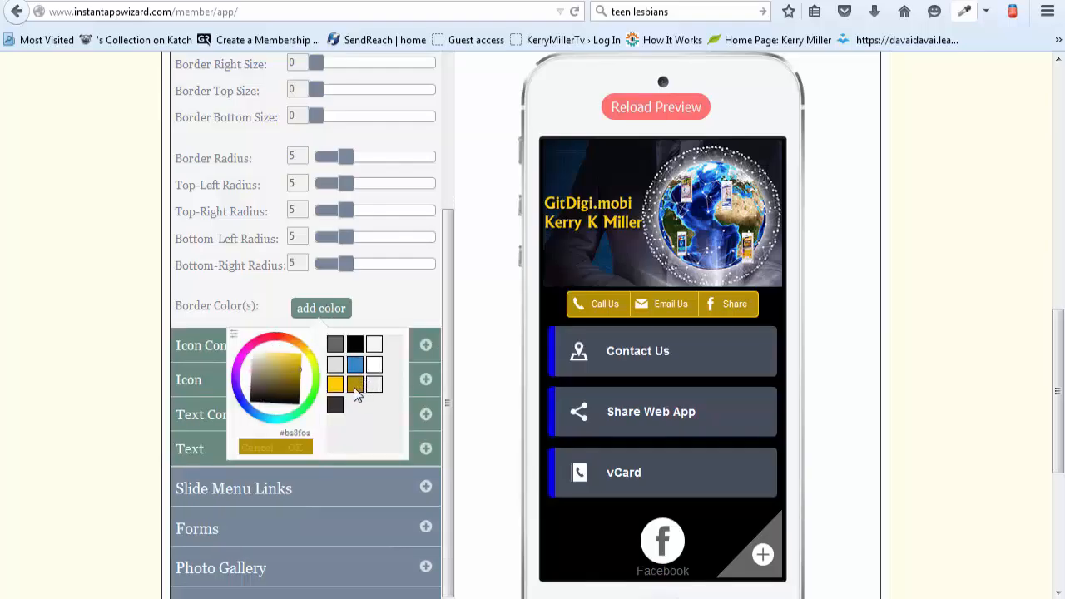
{"action": "left_click", "coordinate": [303, 453]}
Step: Try a radius of 20 on the main links' top-left, bottom-right and bottom-left corners, returning the bottom-right to 5
{"action": "scroll", "coordinate": [304, 374], "scroll_direction": "up", "scroll_amount": 2}
{"action": "left_click_drag", "start_coordinate": [345, 267], "coordinate": [449, 282]}
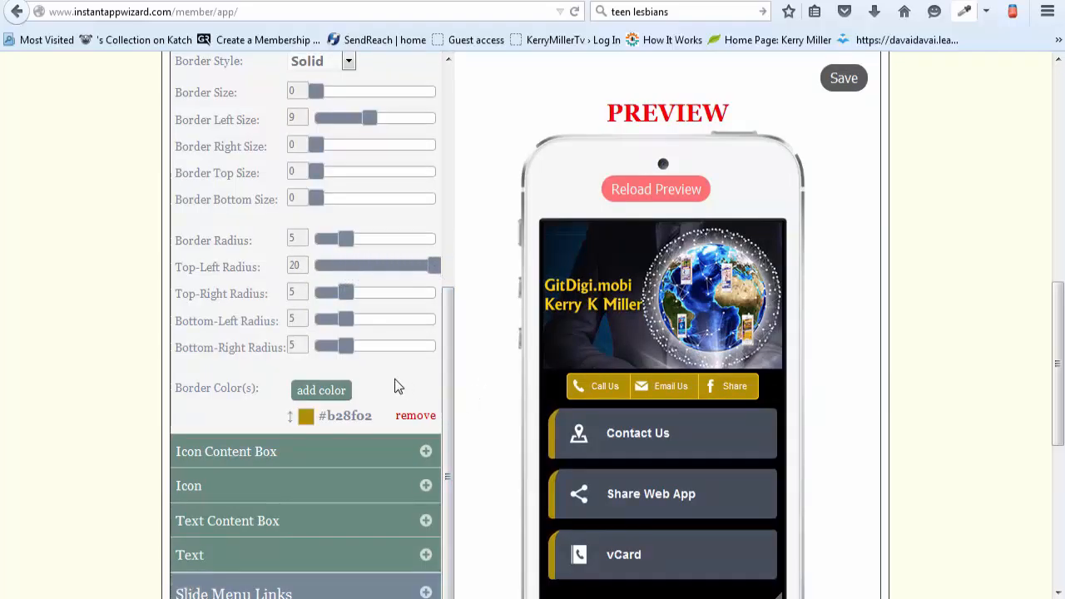
{"action": "left_click_drag", "start_coordinate": [367, 348], "coordinate": [468, 352]}
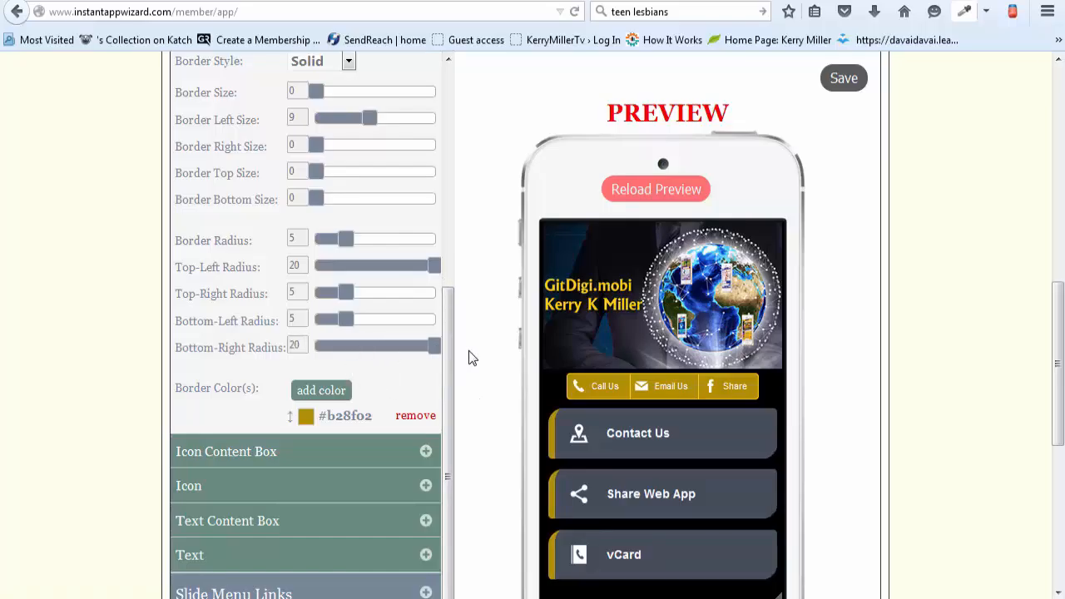
{"action": "left_click", "coordinate": [351, 348]}
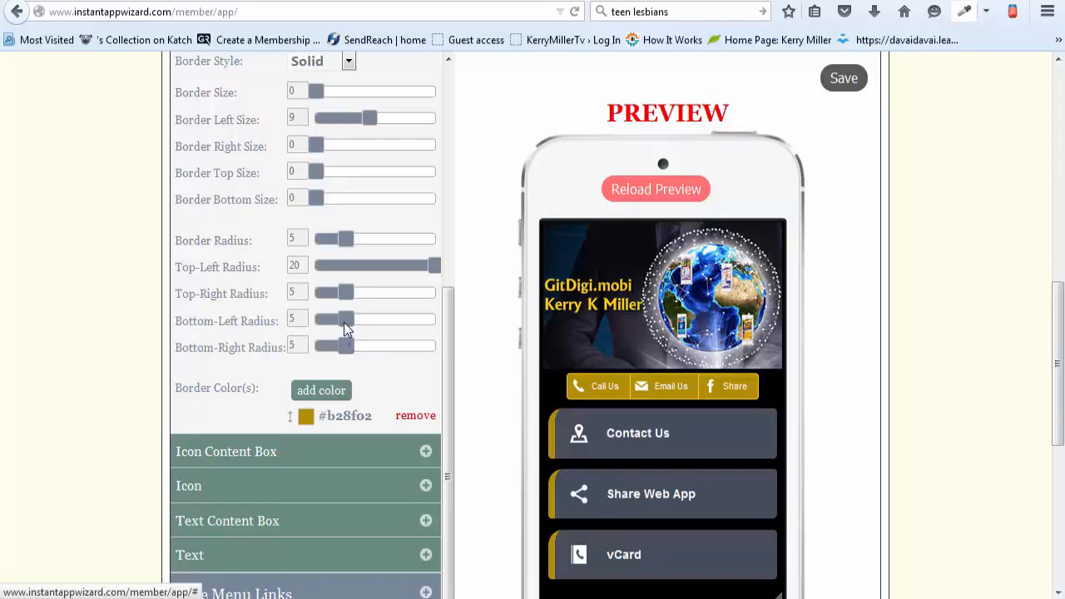
{"action": "left_click_drag", "start_coordinate": [345, 320], "coordinate": [374, 322]}
{"action": "left_click_drag", "start_coordinate": [473, 323], "coordinate": [471, 324]}
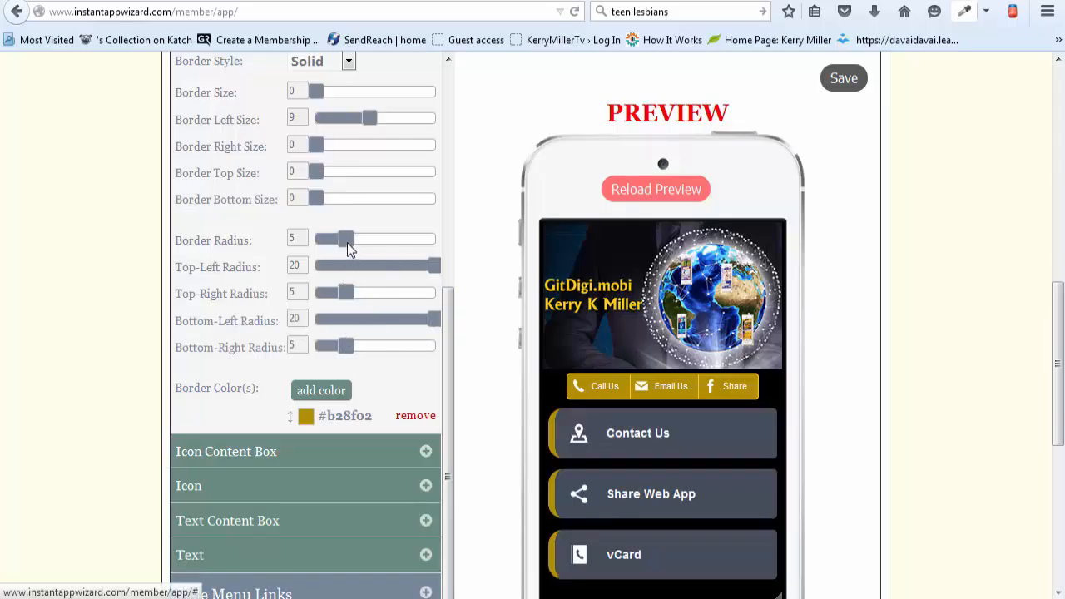
Step: Set the main links' overall border radius to 0, with the top-left and bottom-left radii at 20
{"action": "left_click", "coordinate": [433, 247]}
{"action": "left_click_drag", "start_coordinate": [367, 247], "coordinate": [426, 252]}
{"action": "left_click_drag", "start_coordinate": [343, 245], "coordinate": [307, 245]}
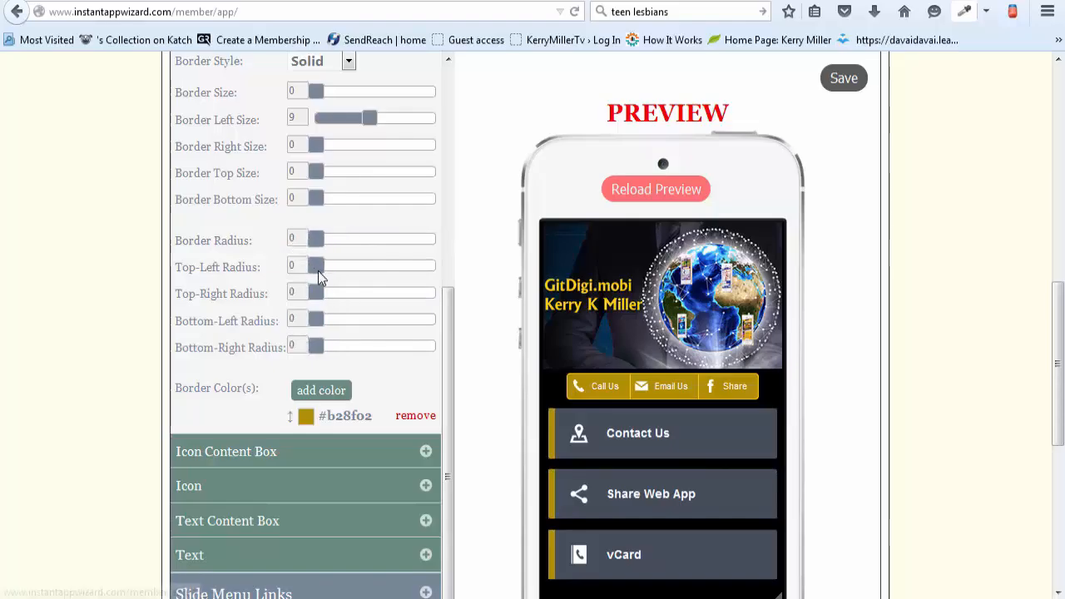
{"action": "left_click_drag", "start_coordinate": [316, 274], "coordinate": [480, 274]}
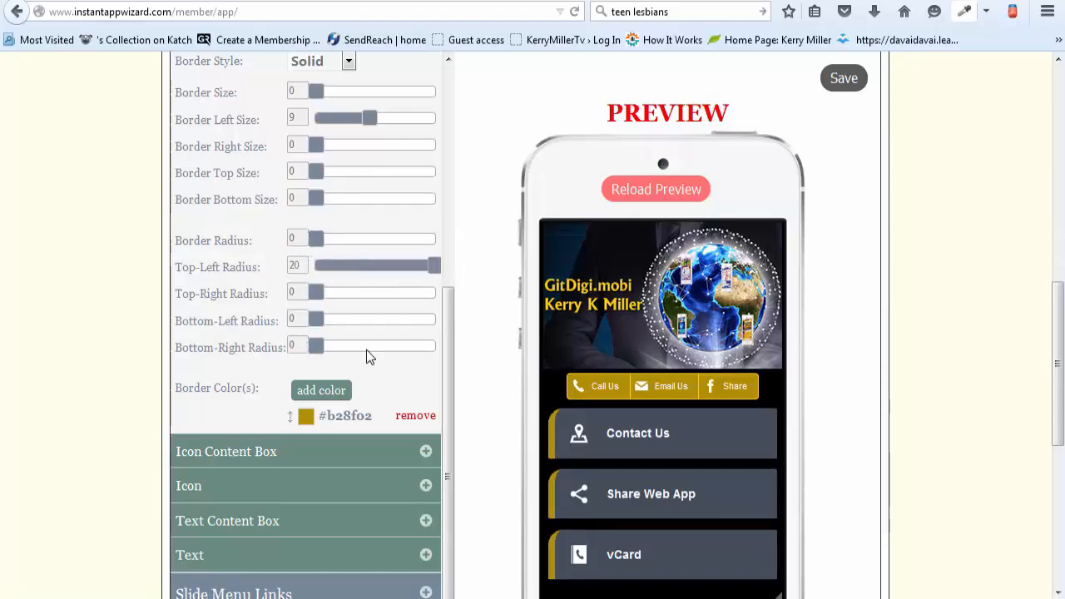
{"action": "left_click_drag", "start_coordinate": [316, 320], "coordinate": [471, 328]}
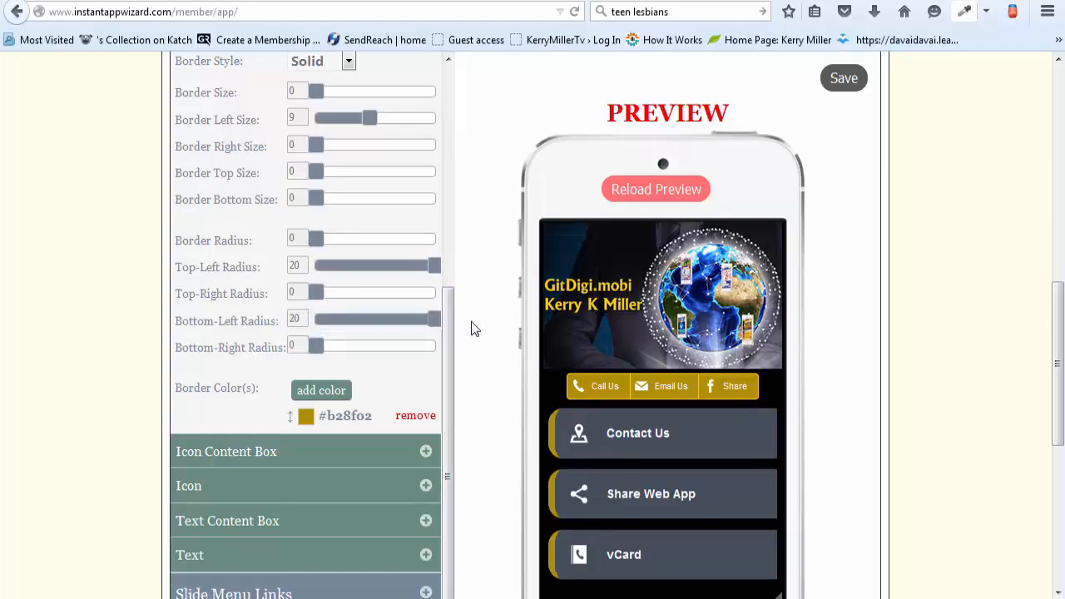
Step: Change the main links' border style to Ridge
{"action": "scroll", "coordinate": [470, 329], "scroll_direction": "up", "scroll_amount": 2}
{"action": "left_click_drag", "start_coordinate": [450, 404], "coordinate": [447, 358]}
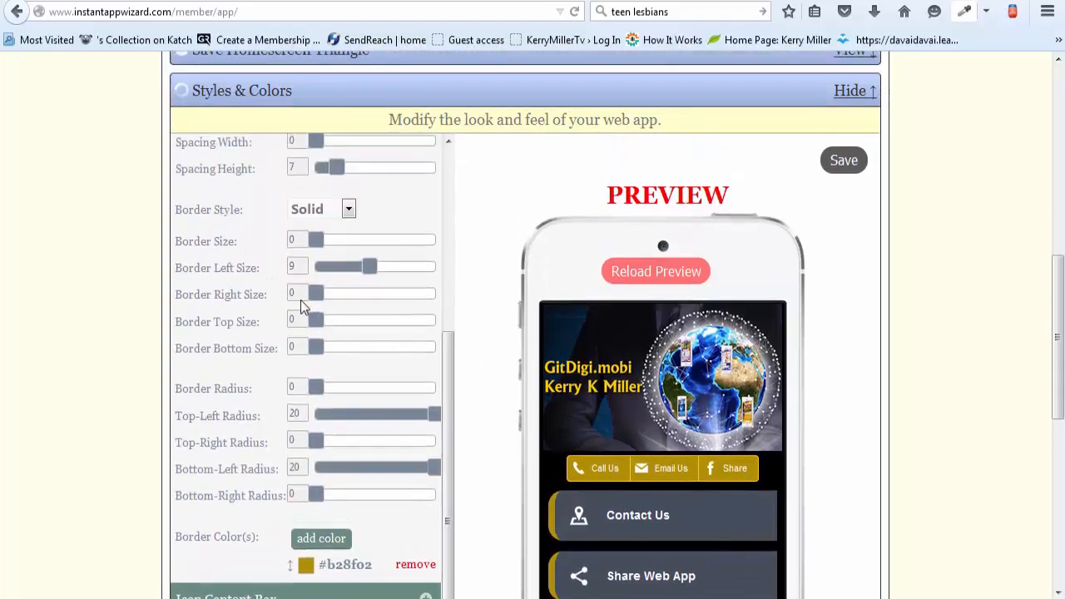
{"action": "left_click", "coordinate": [346, 208]}
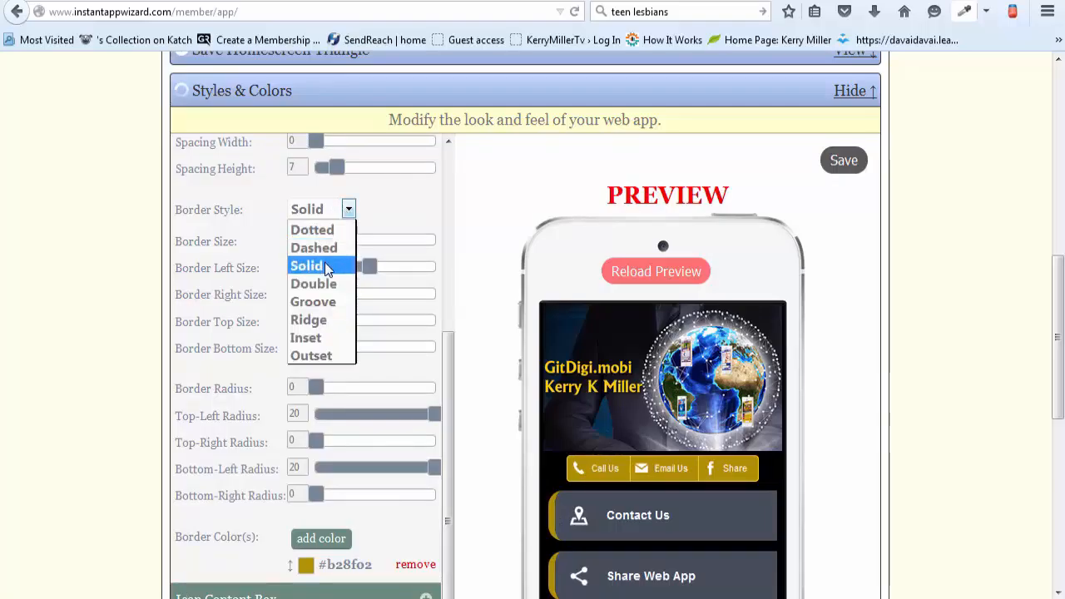
{"action": "left_click", "coordinate": [317, 323]}
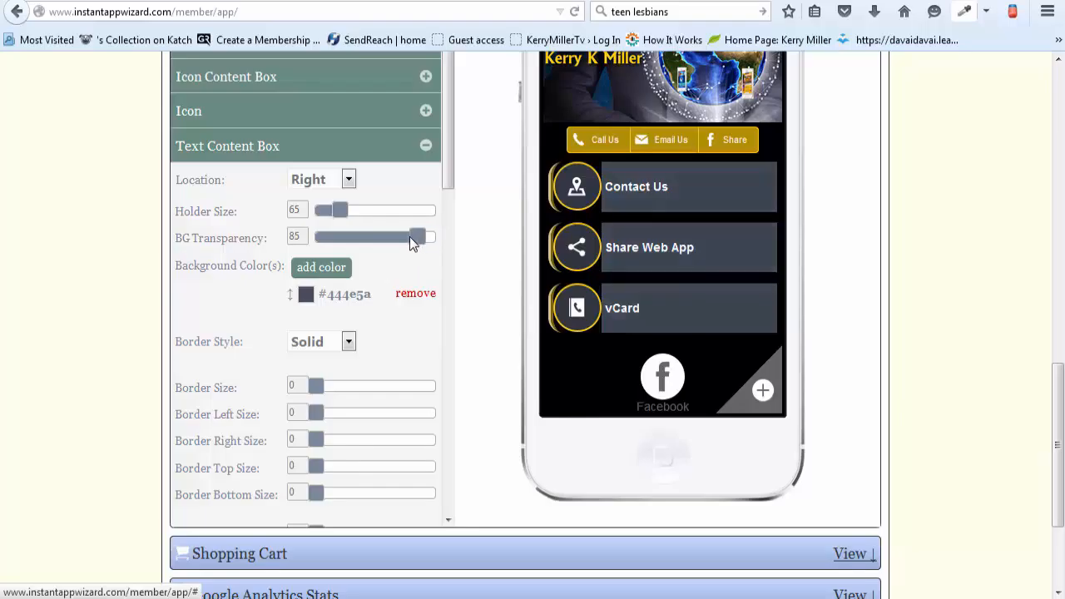
Step: Set the text content box's background transparency to 70 and its bottom and right border sizes to 4
{"action": "mouse_move", "coordinate": [409, 236]}
{"action": "left_mouse_down"}
{"action": "mouse_move", "coordinate": [391, 236]}
{"action": "mouse_move", "coordinate": [401, 236]}
{"action": "left_mouse_up"}
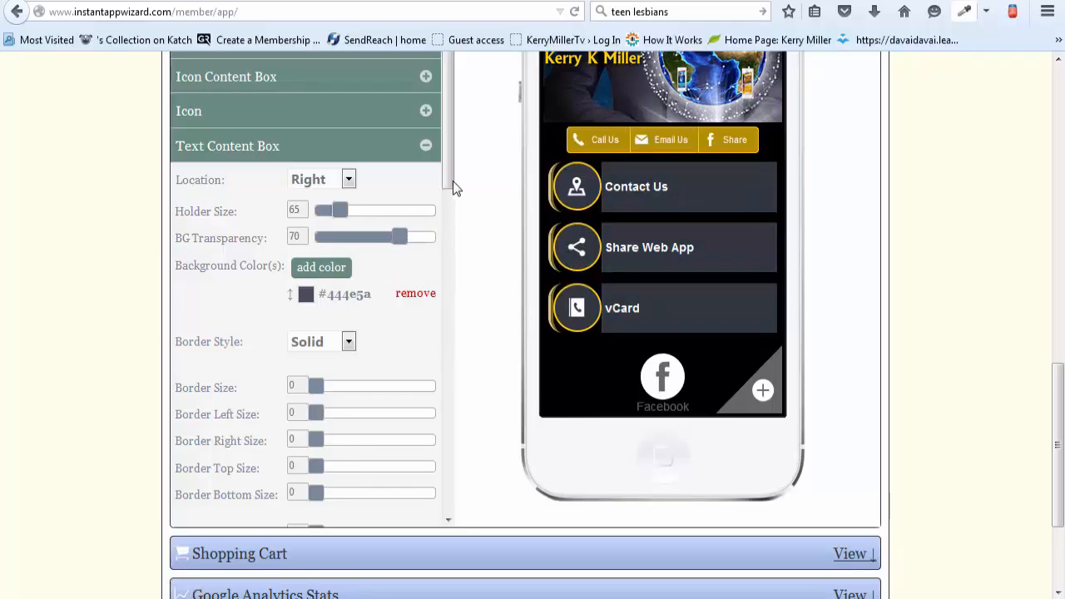
{"action": "scroll", "coordinate": [450, 249], "scroll_direction": "down", "scroll_amount": 4}
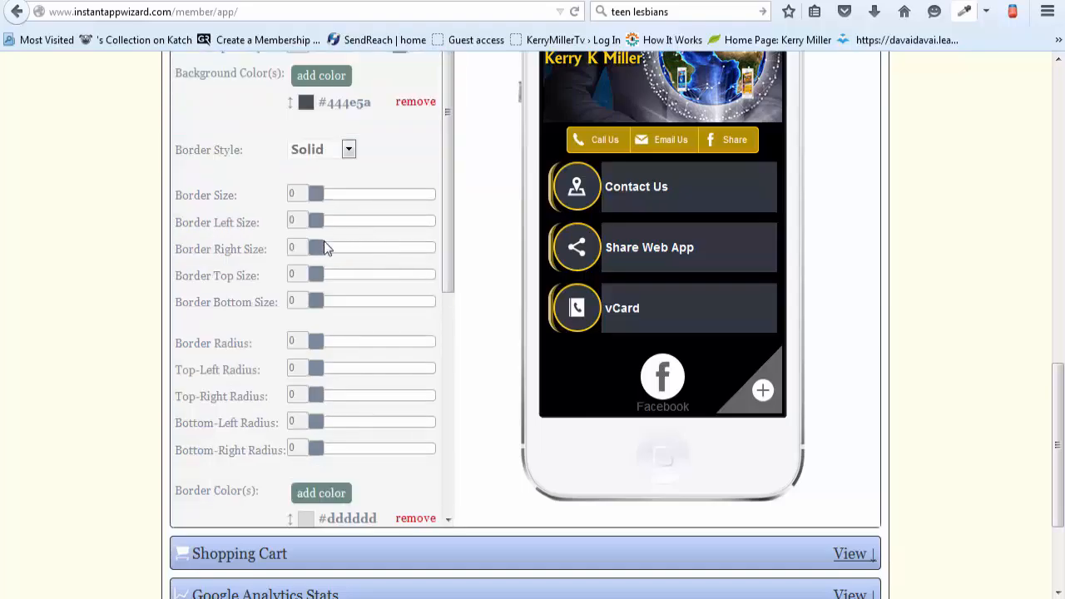
{"action": "left_click_drag", "start_coordinate": [320, 306], "coordinate": [340, 307]}
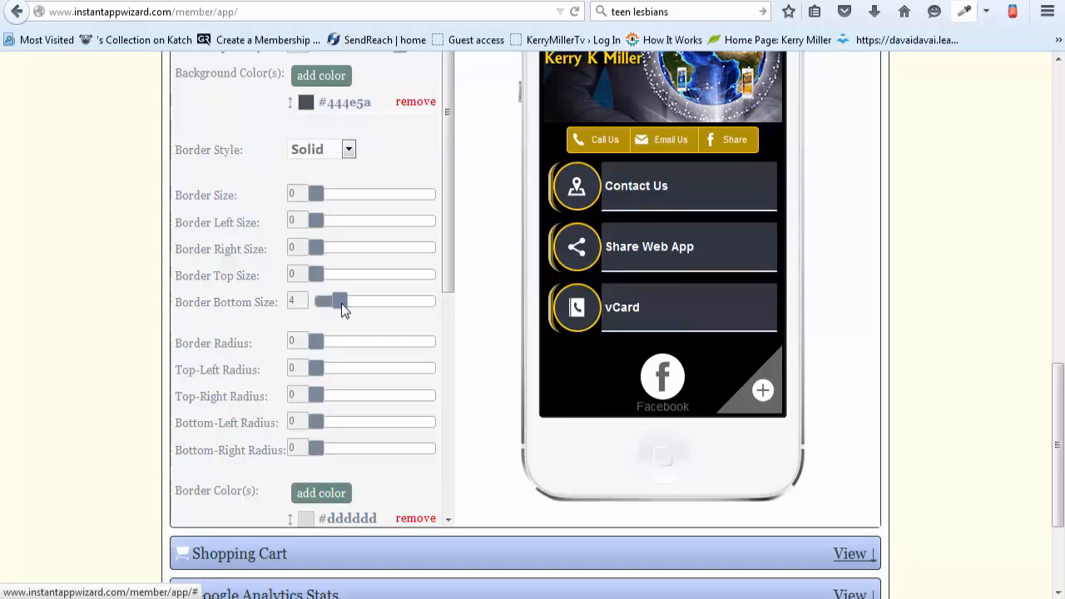
{"action": "left_click_drag", "start_coordinate": [314, 247], "coordinate": [341, 249]}
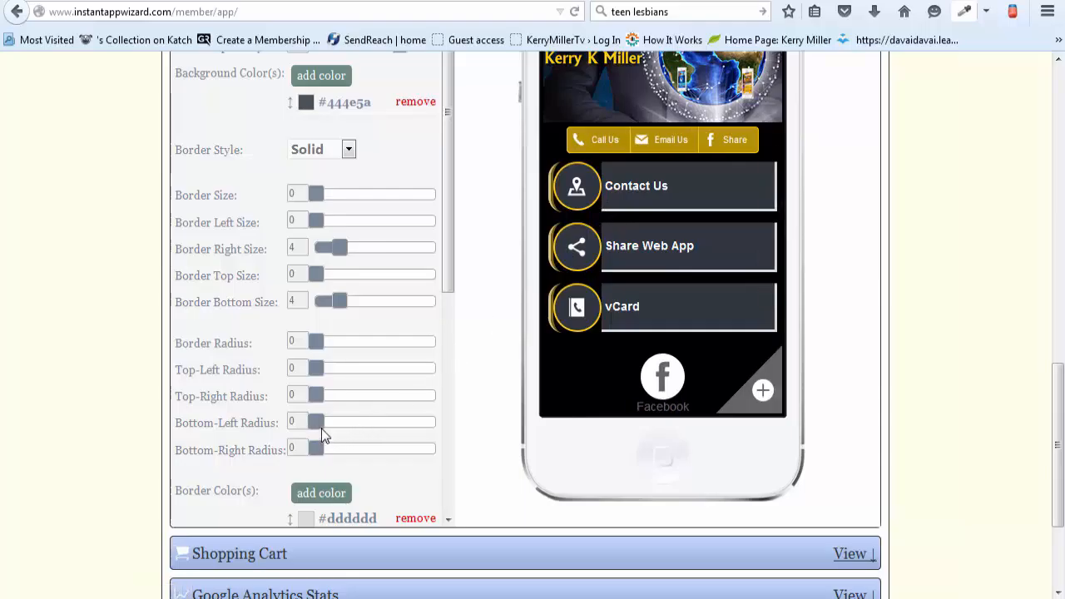
Step: Round the text content box's bottom-left and top-right corners with a radius of 20
{"action": "left_click_drag", "start_coordinate": [317, 423], "coordinate": [344, 423]}
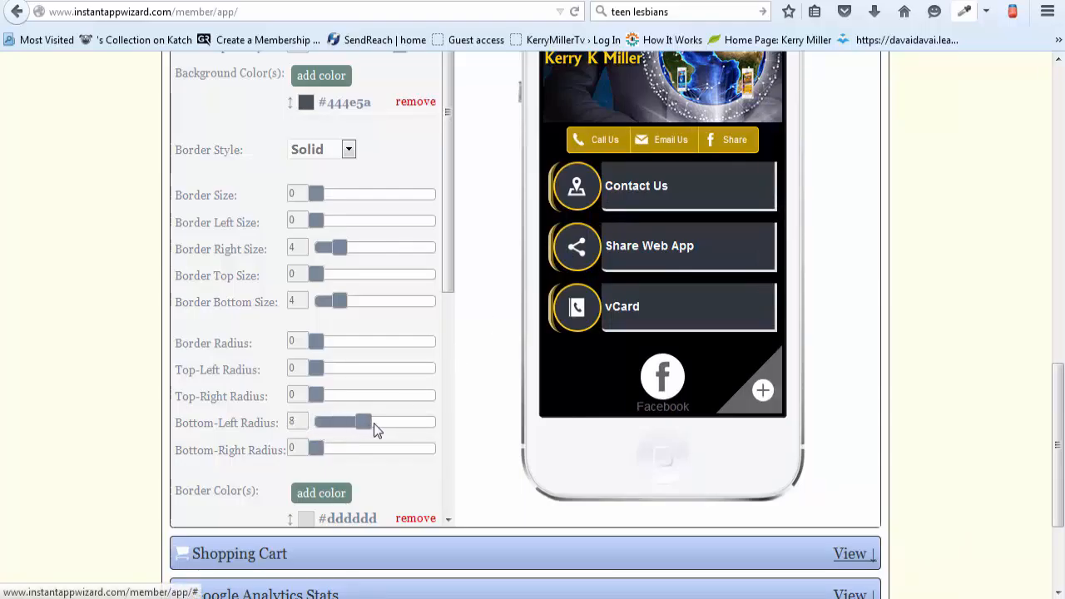
{"action": "left_click_drag", "start_coordinate": [407, 431], "coordinate": [463, 432]}
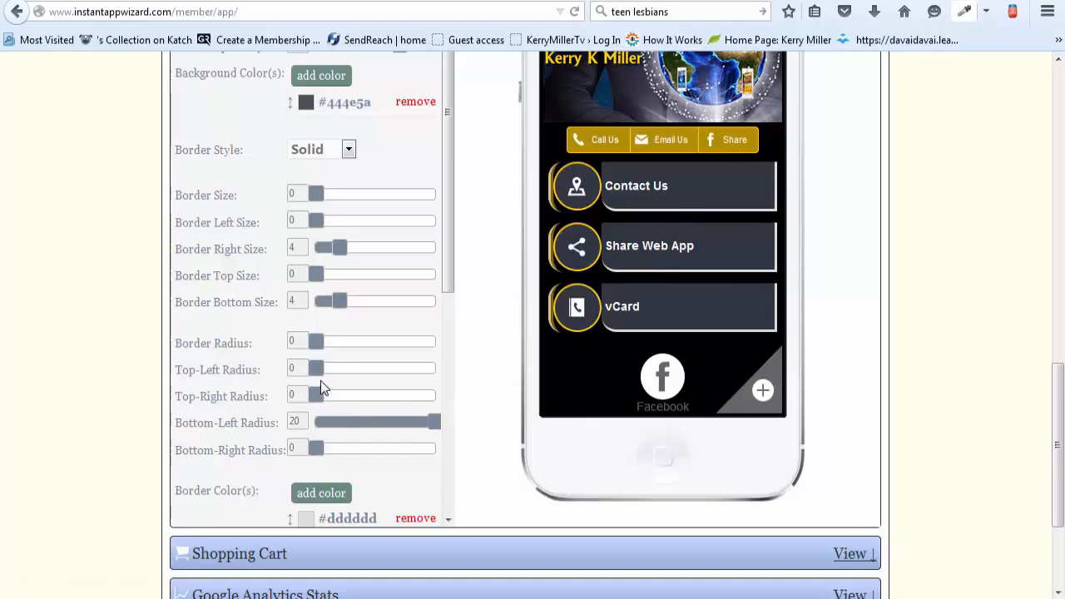
{"action": "left_click_drag", "start_coordinate": [318, 394], "coordinate": [482, 404]}
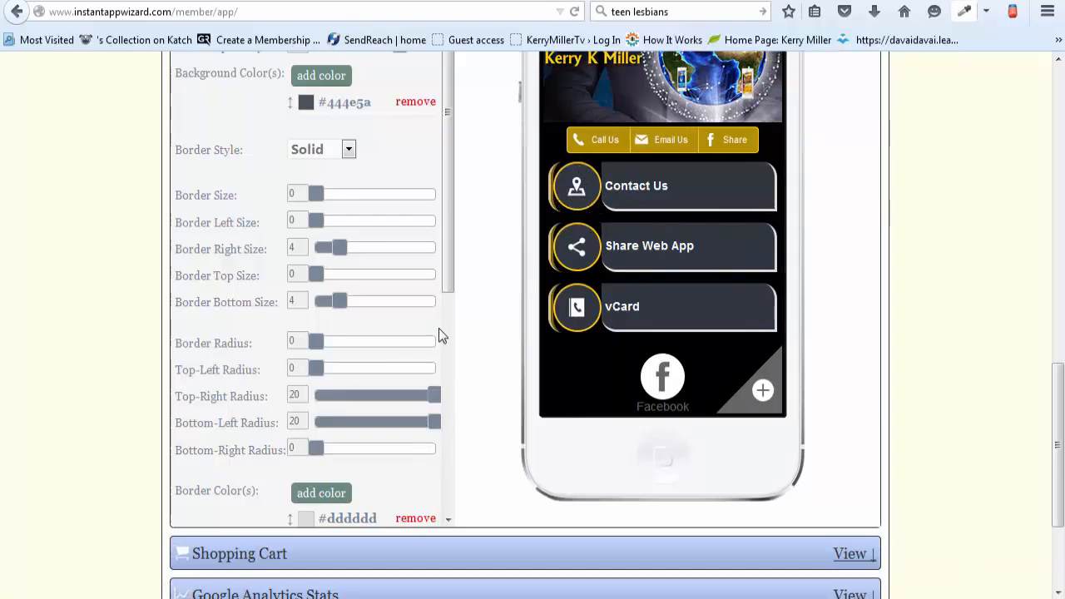
Step: Replace the text content box's border color #dddddd with gold #b28f02
{"action": "scroll", "coordinate": [450, 287], "scroll_direction": "down", "scroll_amount": 2}
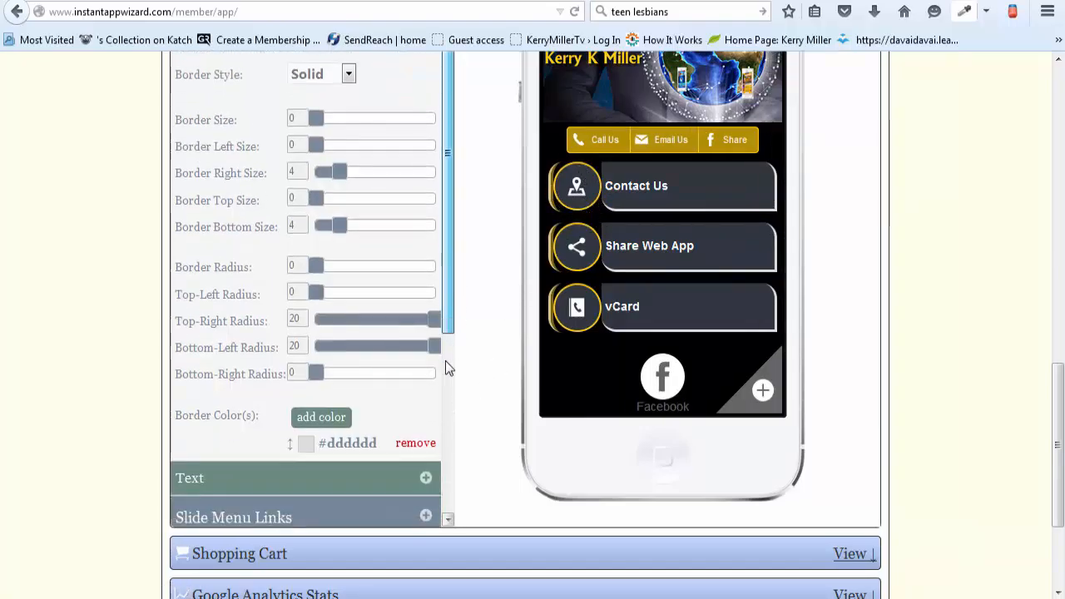
{"action": "left_click", "coordinate": [331, 427]}
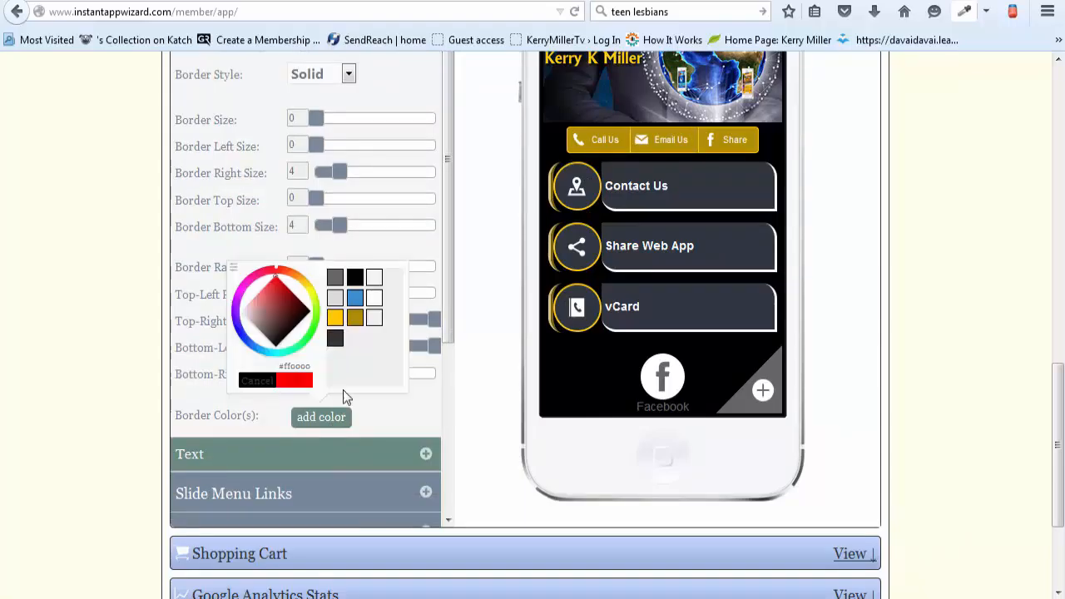
{"action": "left_click", "coordinate": [352, 325]}
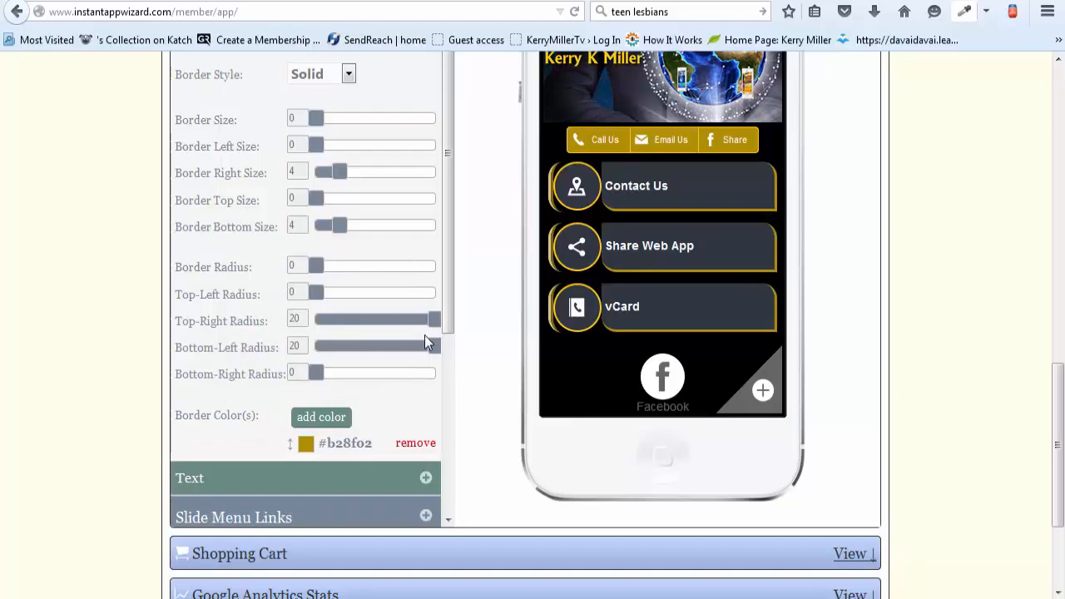
Step: Try the Center and Right alignments for the main links' text, then return the alignment to Left
{"action": "left_click", "coordinate": [426, 481]}
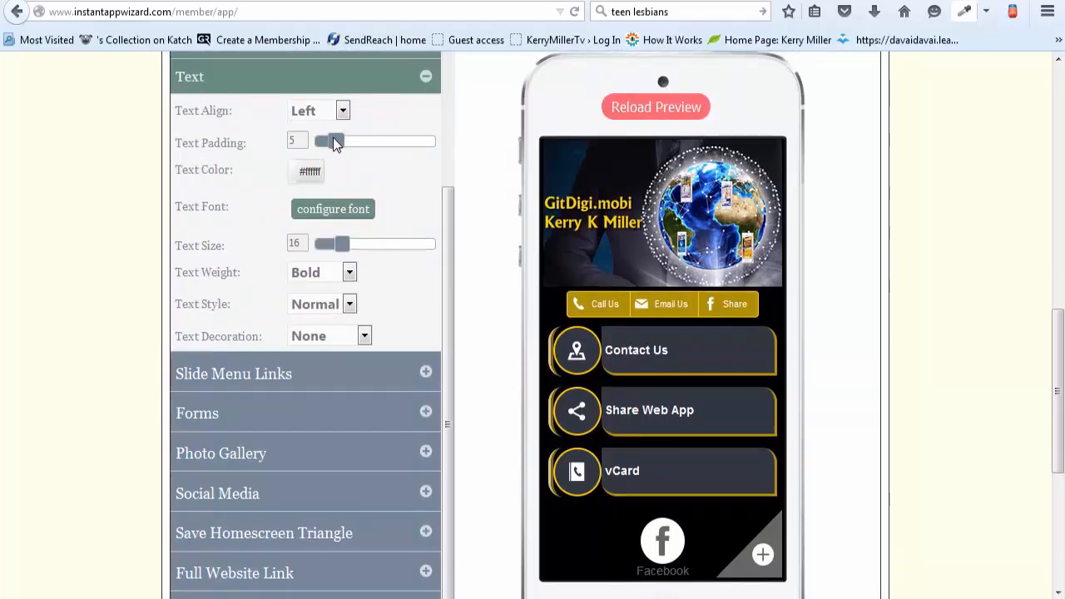
{"action": "left_click", "coordinate": [342, 111]}
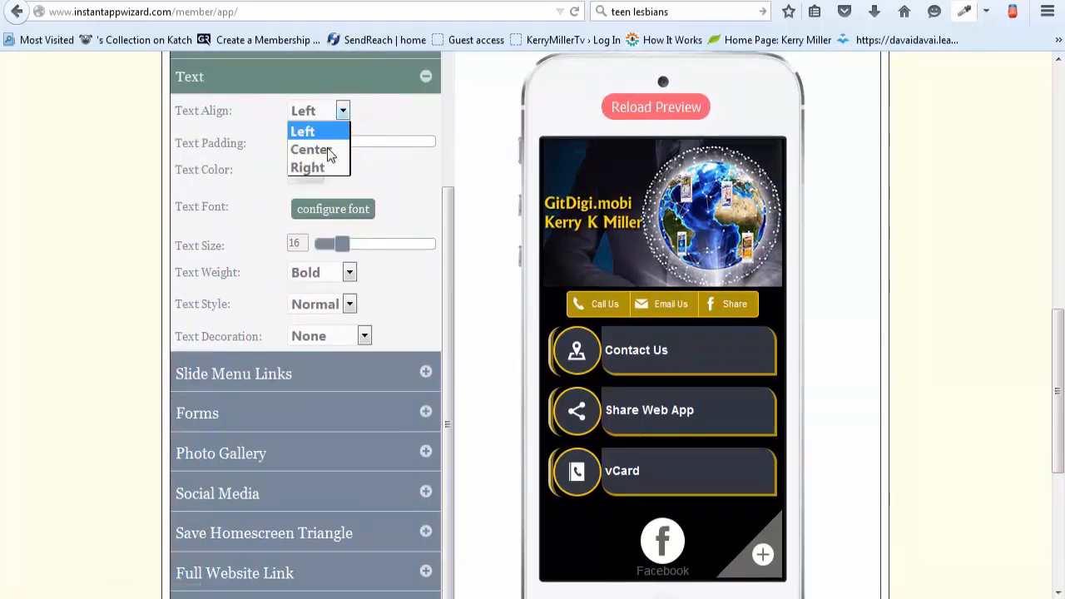
{"action": "left_click", "coordinate": [327, 149]}
{"action": "left_click", "coordinate": [341, 112]}
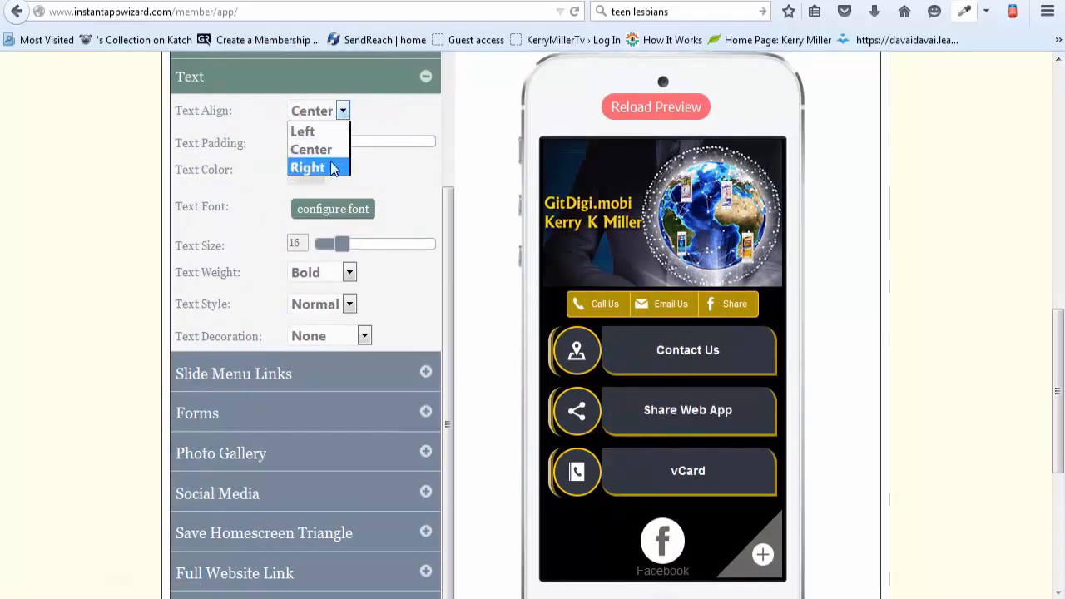
{"action": "left_click", "coordinate": [333, 167]}
{"action": "left_click", "coordinate": [341, 112]}
{"action": "left_click", "coordinate": [337, 134]}
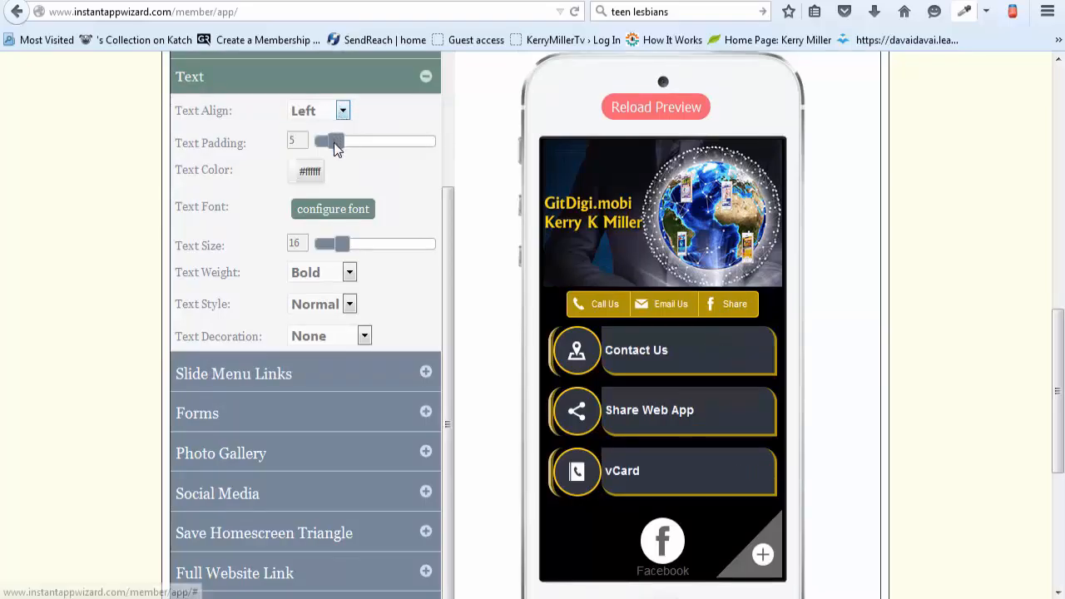
Step: Set the main links' text padding to 10 and look at the available text fonts
{"action": "mouse_move", "coordinate": [336, 142]}
{"action": "left_mouse_down"}
{"action": "mouse_move", "coordinate": [399, 145]}
{"action": "mouse_move", "coordinate": [402, 169]}
{"action": "mouse_move", "coordinate": [400, 144]}
{"action": "mouse_move", "coordinate": [355, 144]}
{"action": "left_mouse_up"}
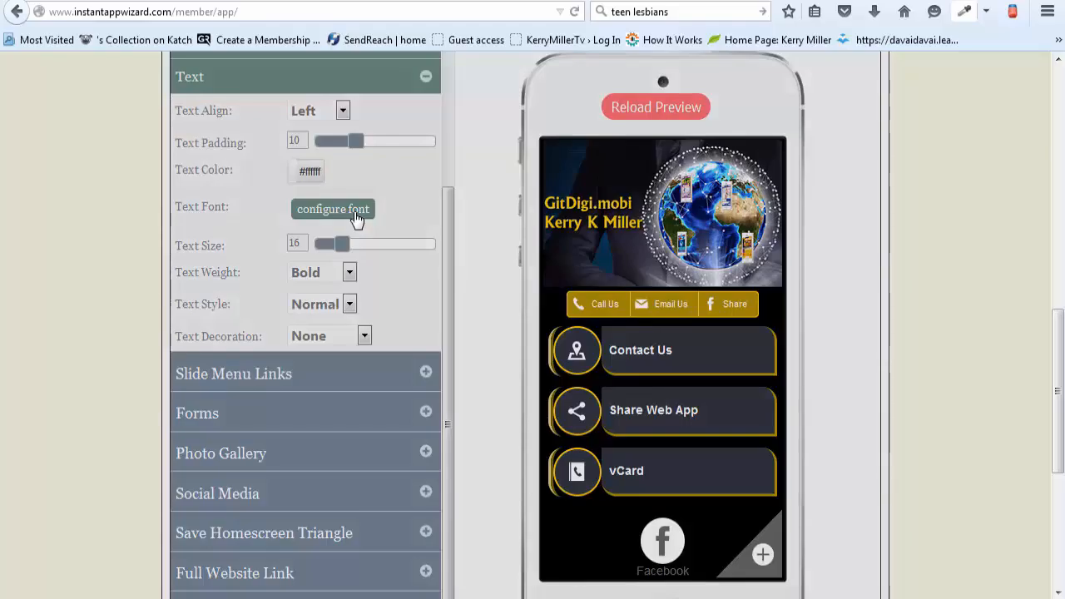
{"action": "left_click", "coordinate": [357, 218]}
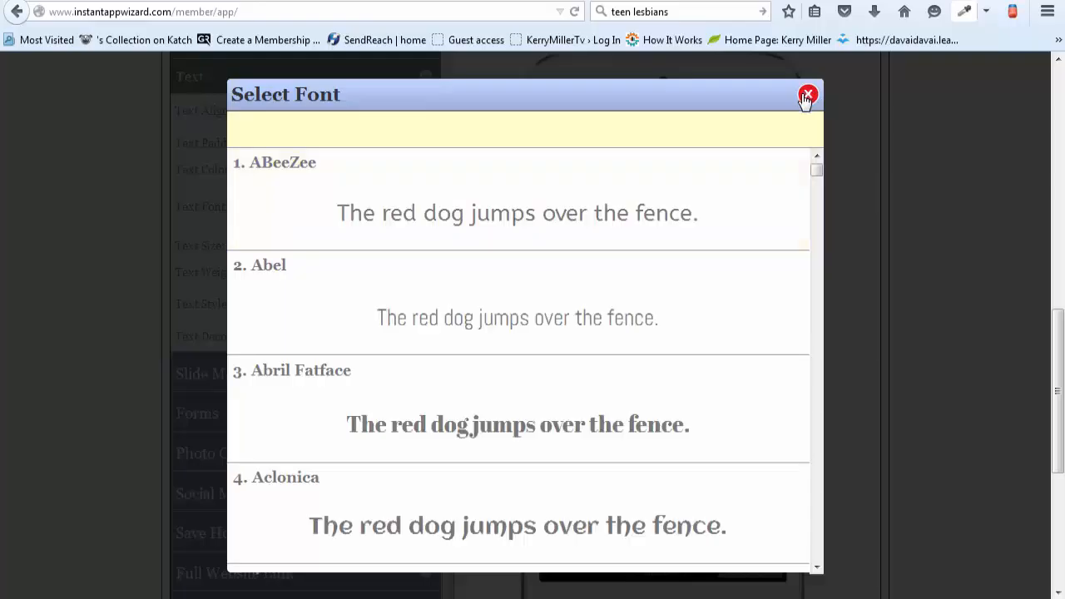
{"action": "left_click", "coordinate": [807, 95]}
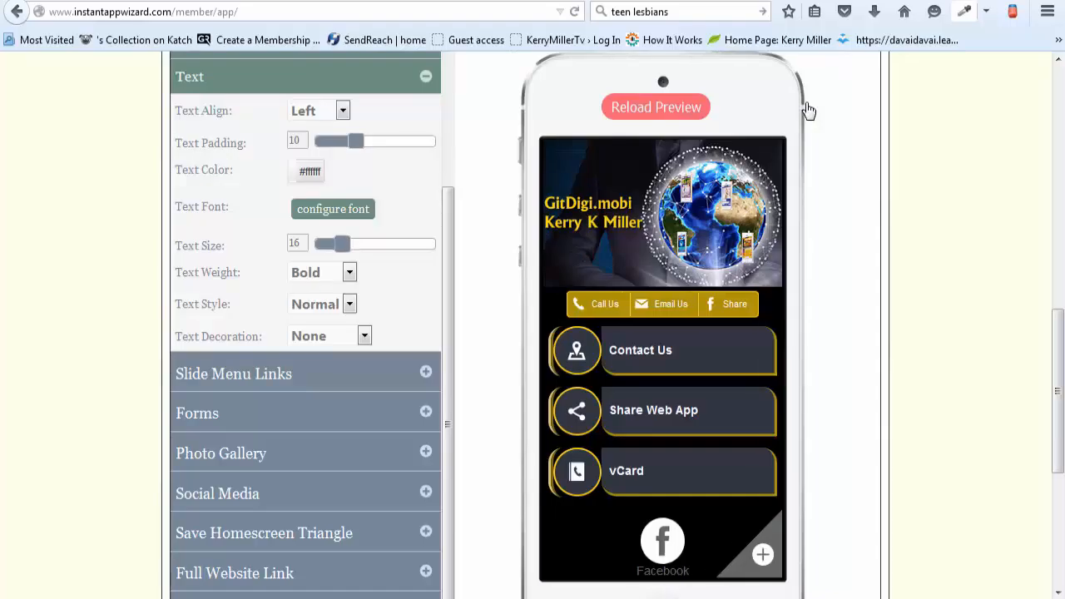
{"action": "mouse_move", "coordinate": [342, 244]}
{"action": "left_mouse_down"}
{"action": "mouse_move", "coordinate": [395, 244]}
{"action": "mouse_move", "coordinate": [342, 244]}
{"action": "left_mouse_up"}
Step: Set the main links' spacing height and spacing width to 6 and their width to 93%
{"action": "scroll", "coordinate": [809, 110], "scroll_direction": "up", "scroll_amount": 2}
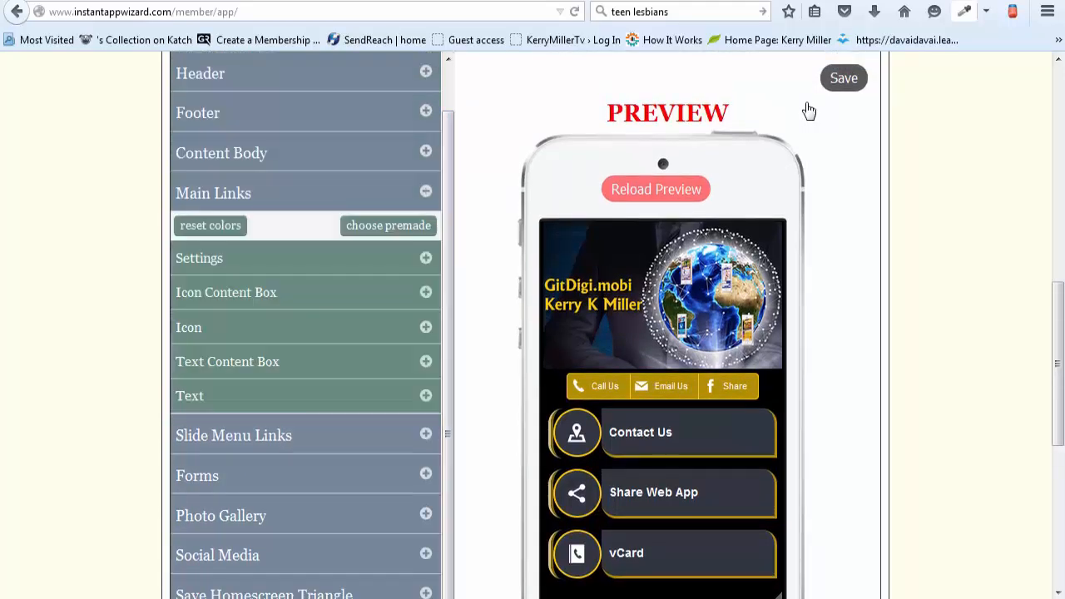
{"action": "scroll", "coordinate": [808, 110], "scroll_direction": "down", "scroll_amount": 2}
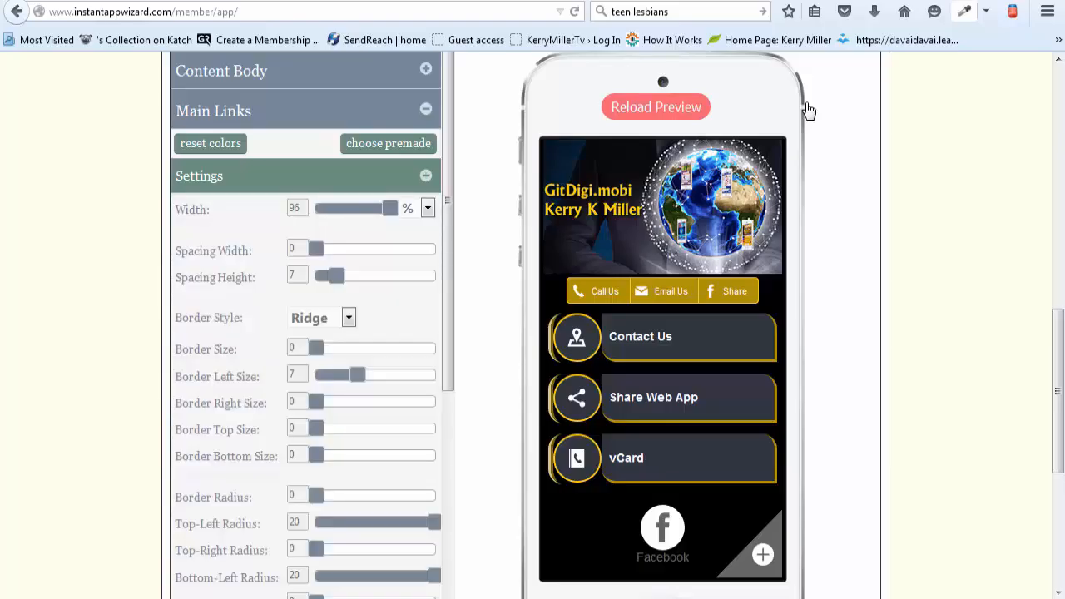
{"action": "mouse_move", "coordinate": [336, 276]}
{"action": "left_mouse_down"}
{"action": "mouse_move", "coordinate": [399, 275]}
{"action": "mouse_move", "coordinate": [316, 276]}
{"action": "mouse_move", "coordinate": [331, 275]}
{"action": "left_mouse_up"}
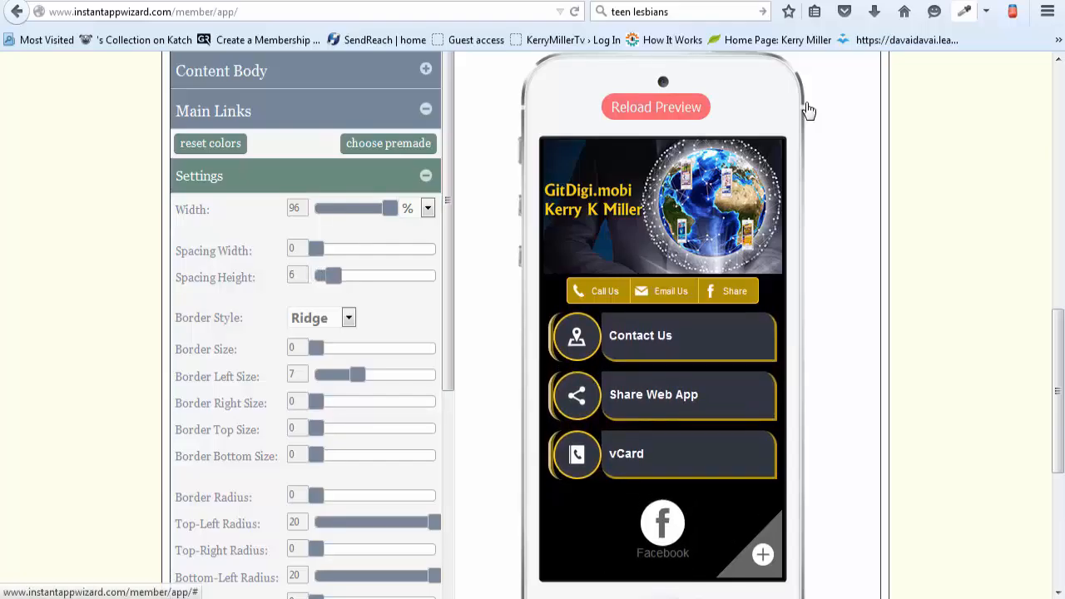
{"action": "left_click_drag", "start_coordinate": [316, 249], "coordinate": [426, 249]}
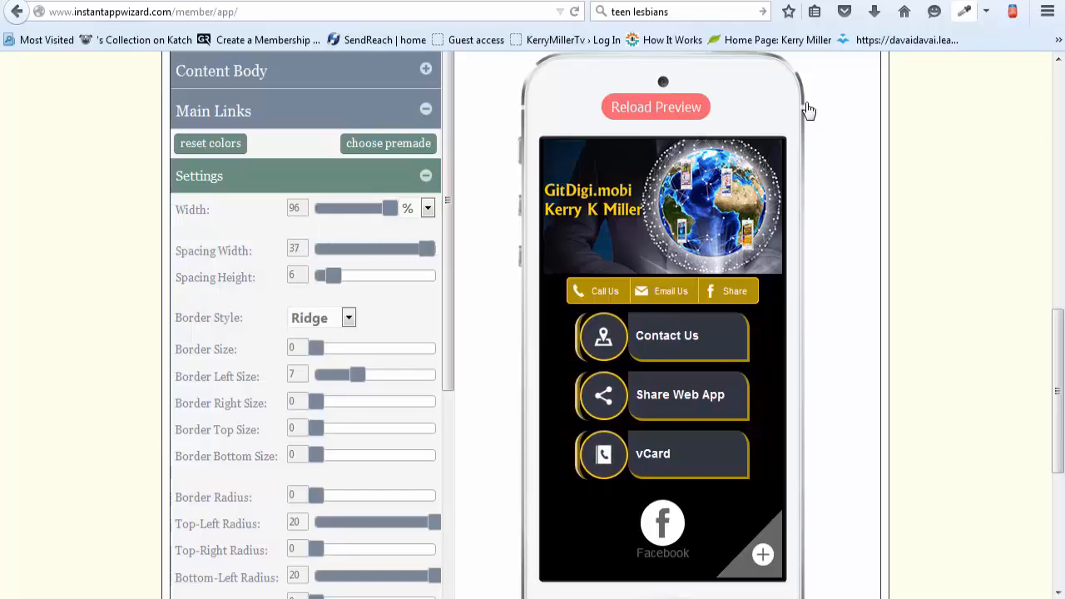
{"action": "left_click_drag", "start_coordinate": [426, 249], "coordinate": [333, 249]}
{"action": "mouse_move", "coordinate": [389, 208]}
{"action": "left_mouse_down"}
{"action": "mouse_move", "coordinate": [345, 208]}
{"action": "mouse_move", "coordinate": [392, 208]}
{"action": "left_mouse_up"}
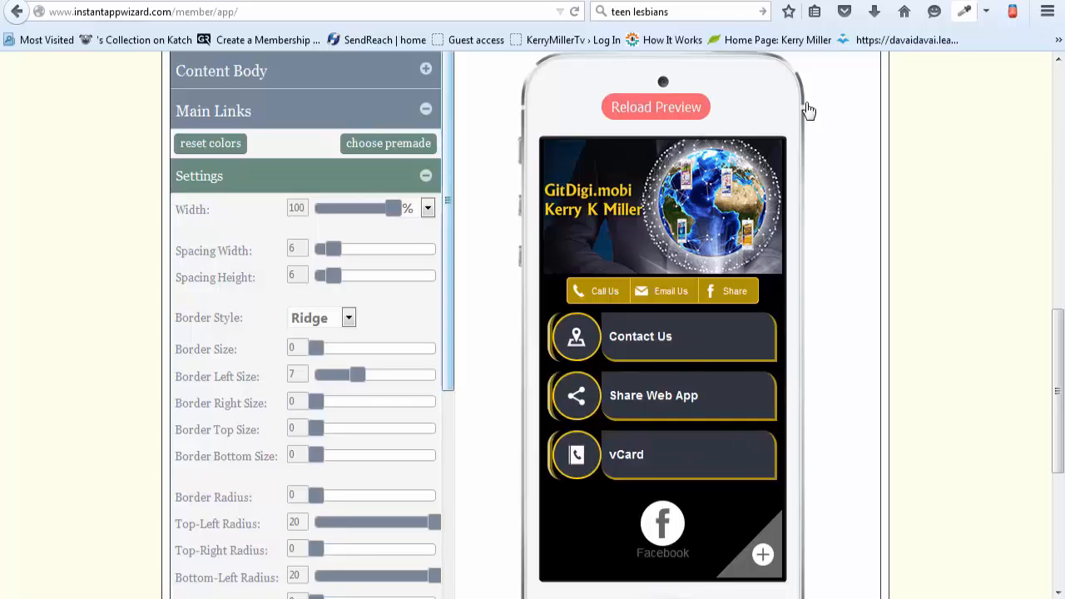
{"action": "left_click_drag", "start_coordinate": [392, 208], "coordinate": [386, 208]}
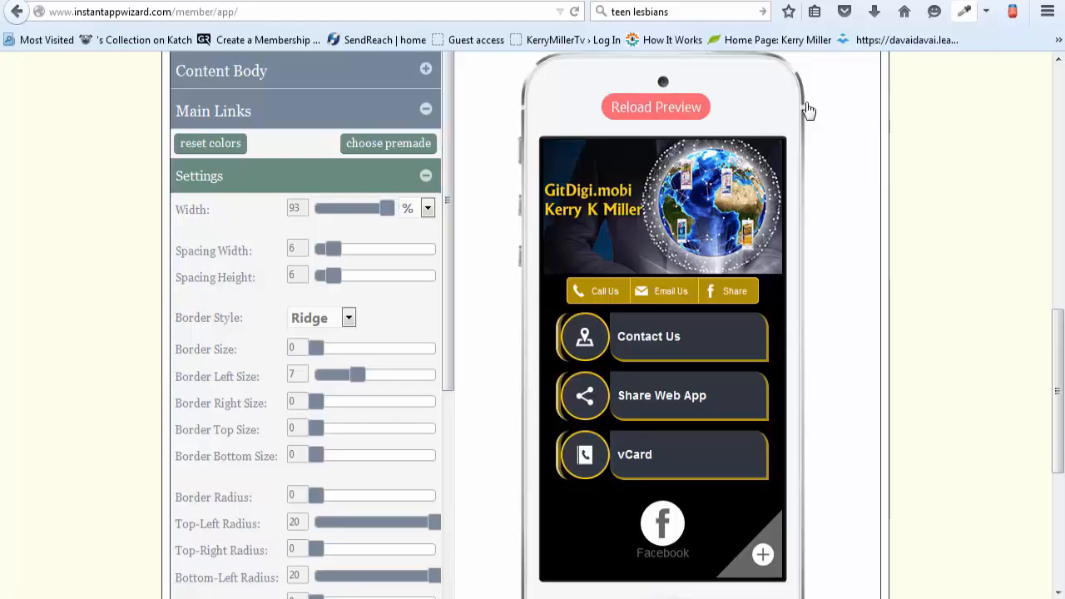
Step: Review the main links' icon content box, icon and text settings, and collapse the main links section
{"action": "scroll", "coordinate": [306, 332], "scroll_direction": "down", "scroll_amount": 3}
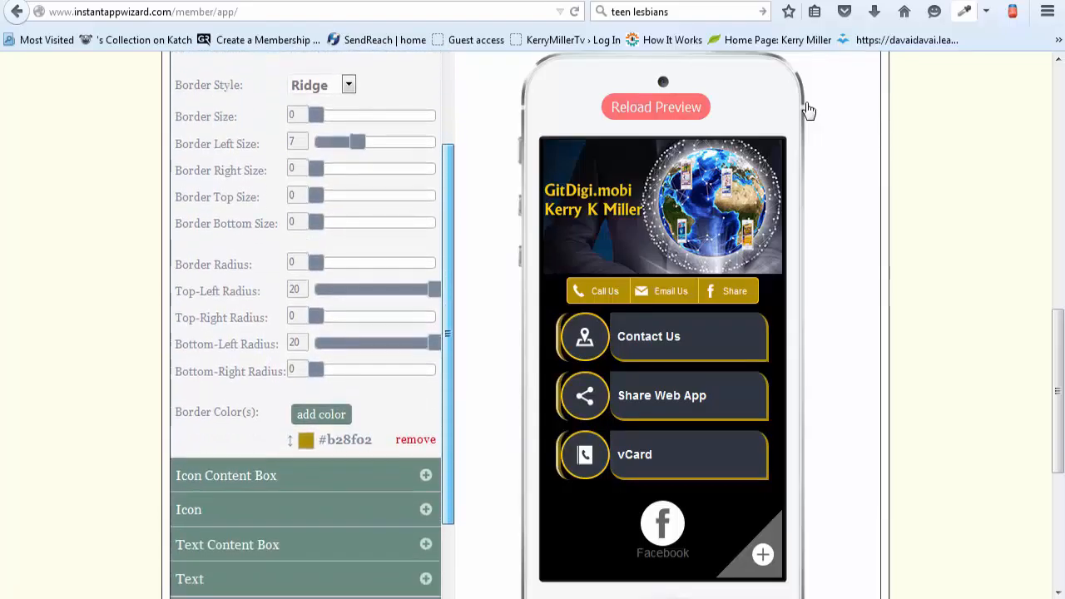
{"action": "left_click", "coordinate": [305, 475]}
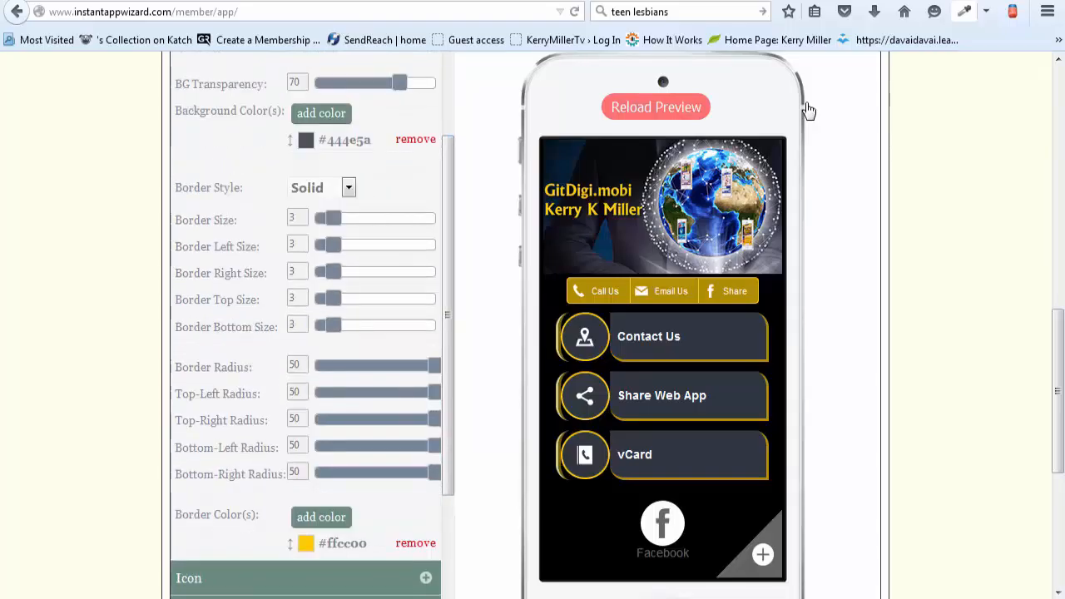
{"action": "left_click_drag", "start_coordinate": [448, 316], "coordinate": [448, 236]}
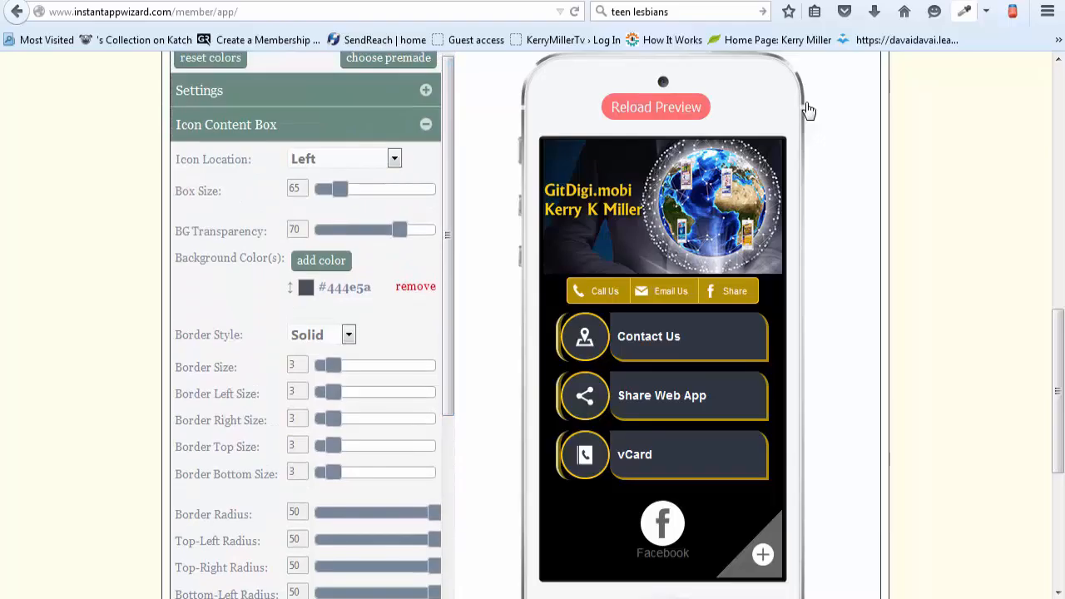
{"action": "scroll", "coordinate": [401, 230], "scroll_direction": "down", "scroll_amount": 3}
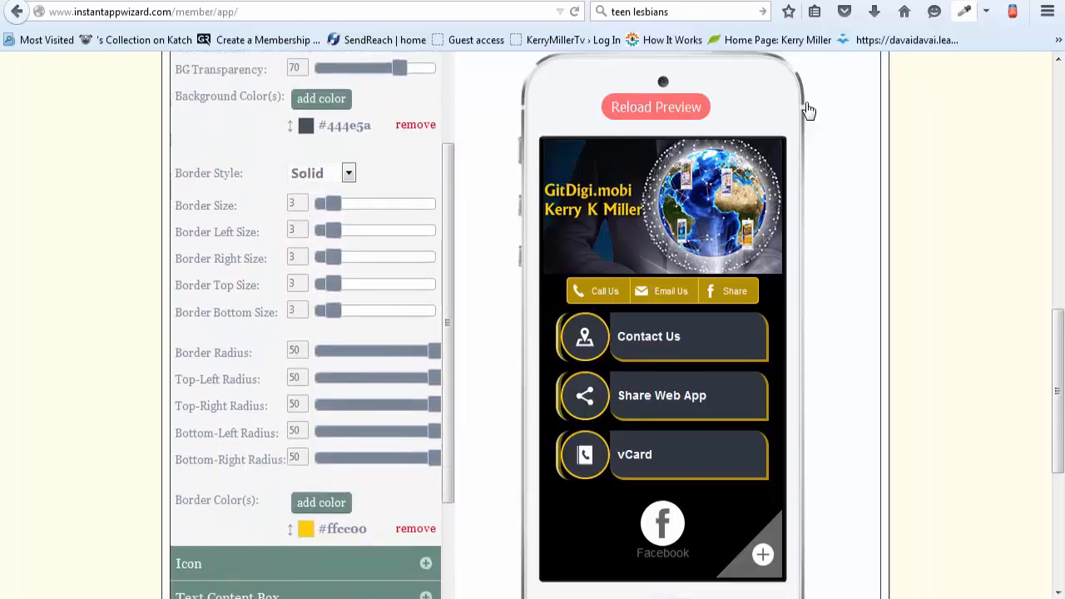
{"action": "scroll", "coordinate": [305, 324], "scroll_direction": "down", "scroll_amount": 1}
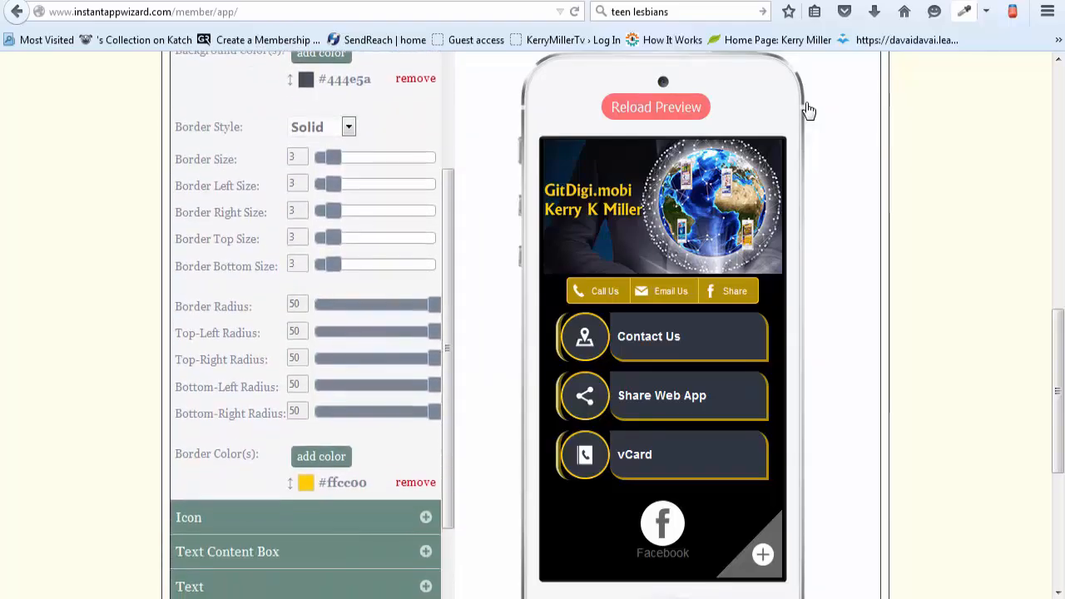
{"action": "scroll", "coordinate": [306, 325], "scroll_direction": "down", "scroll_amount": 1}
{"action": "scroll", "coordinate": [305, 325], "scroll_direction": "down", "scroll_amount": 4}
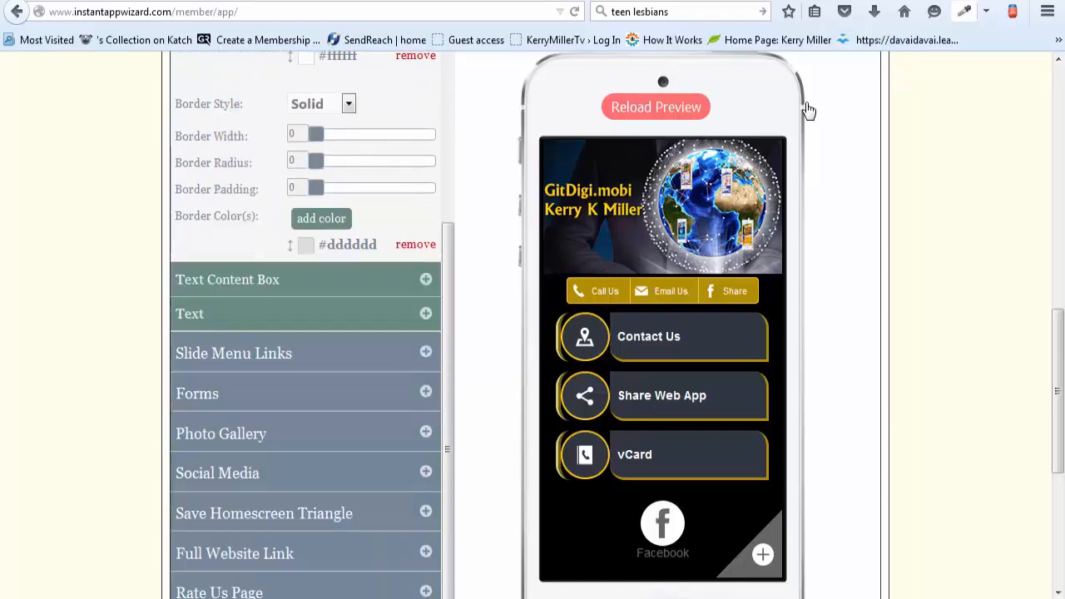
{"action": "scroll", "coordinate": [808, 110], "scroll_direction": "up", "scroll_amount": 3}
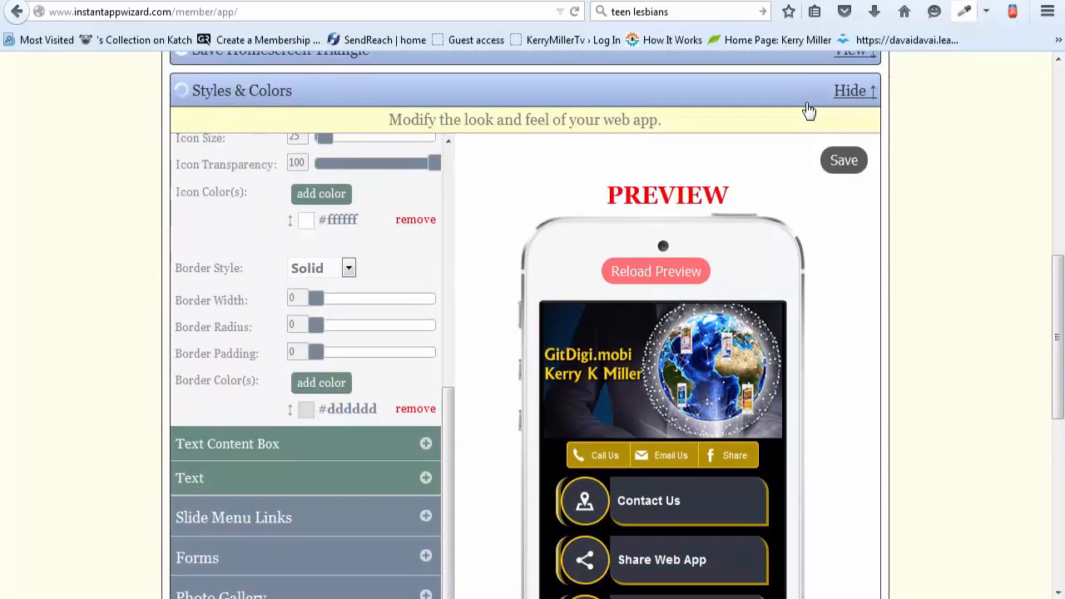
{"action": "scroll", "coordinate": [306, 325], "scroll_direction": "up", "scroll_amount": 1}
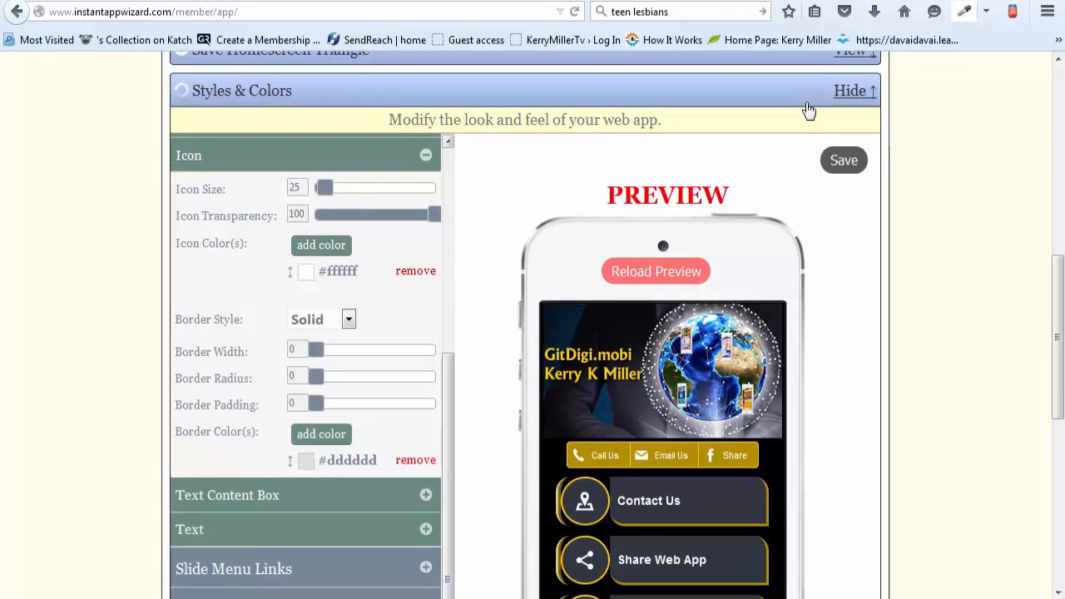
{"action": "scroll", "coordinate": [305, 366], "scroll_direction": "down", "scroll_amount": 1}
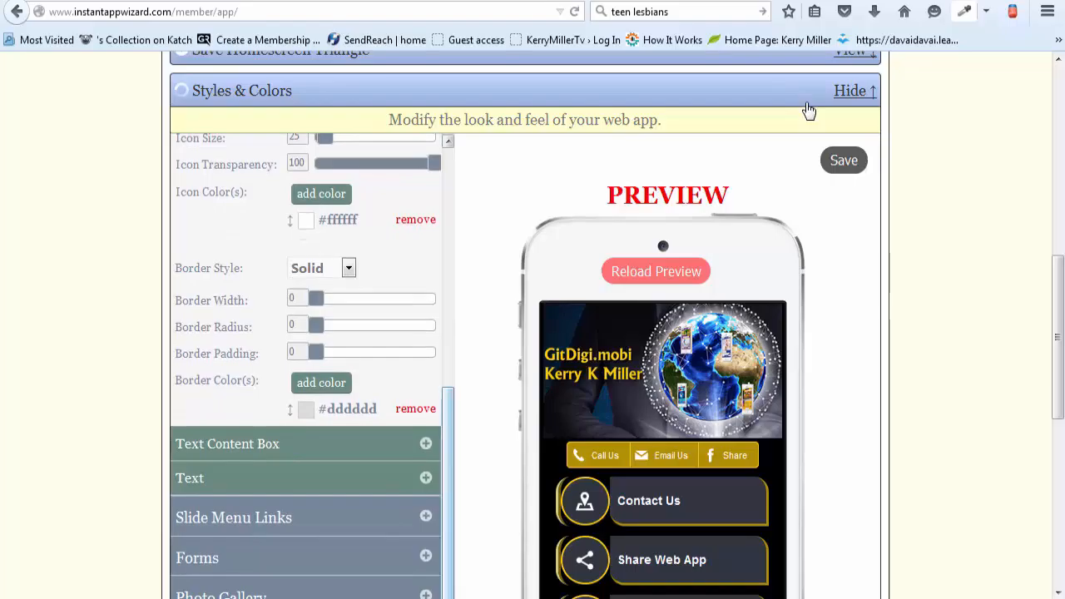
{"action": "scroll", "coordinate": [809, 111], "scroll_direction": "down", "scroll_amount": 4}
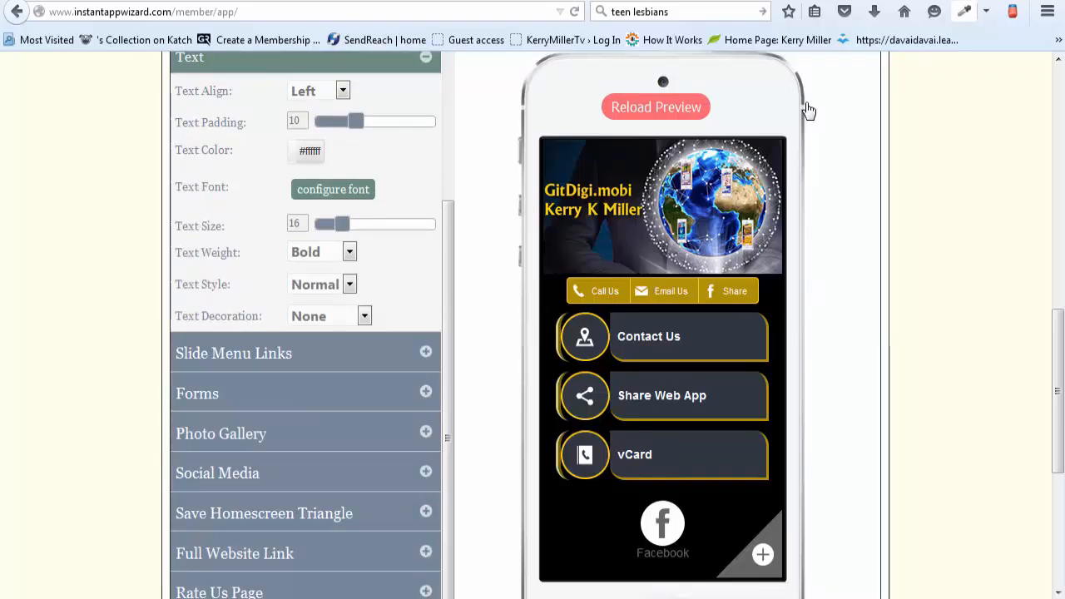
{"action": "scroll", "coordinate": [808, 111], "scroll_direction": "up", "scroll_amount": 2}
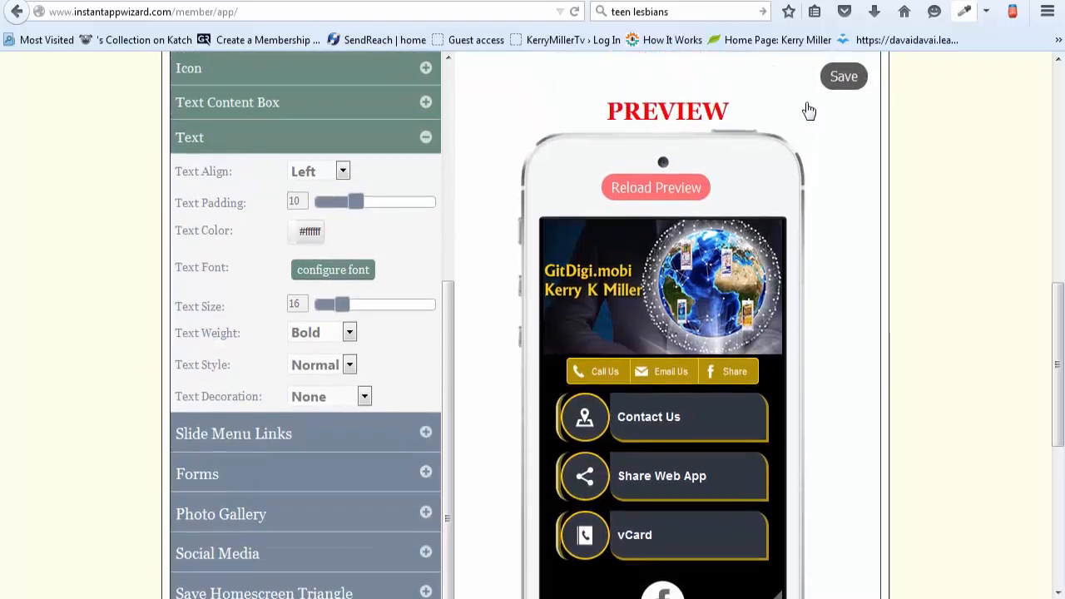
{"action": "scroll", "coordinate": [807, 111], "scroll_direction": "down", "scroll_amount": 2}
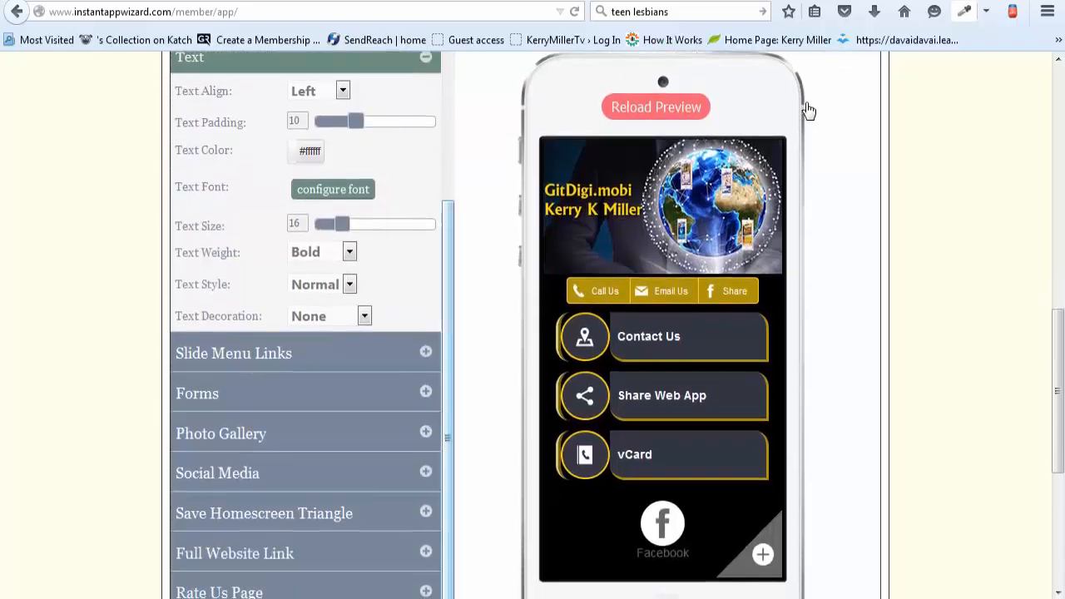
{"action": "scroll", "coordinate": [808, 111], "scroll_direction": "up", "scroll_amount": 2}
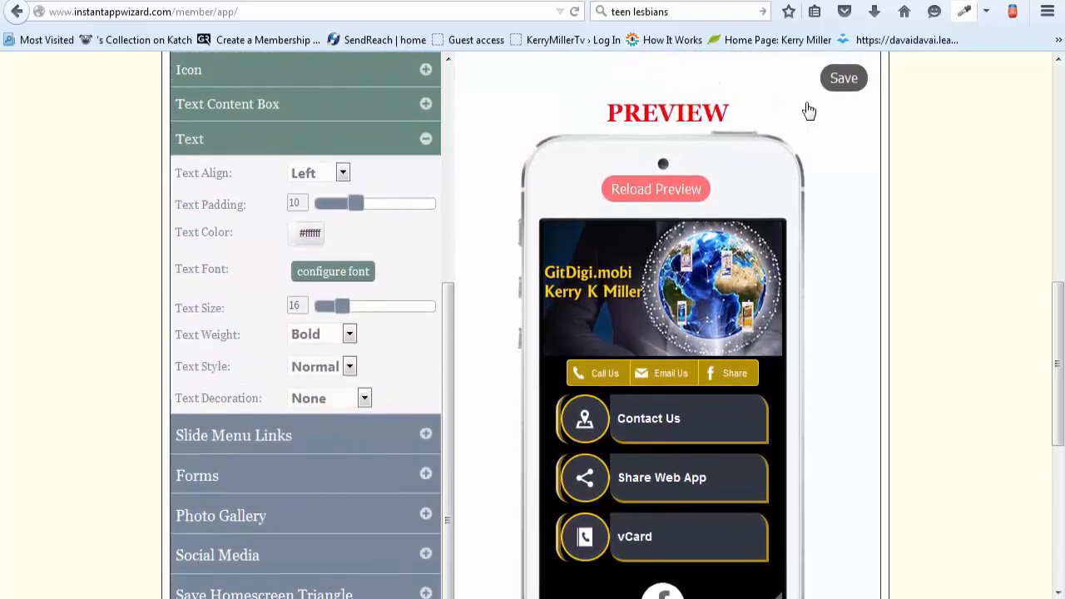
{"action": "left_click", "coordinate": [425, 139]}
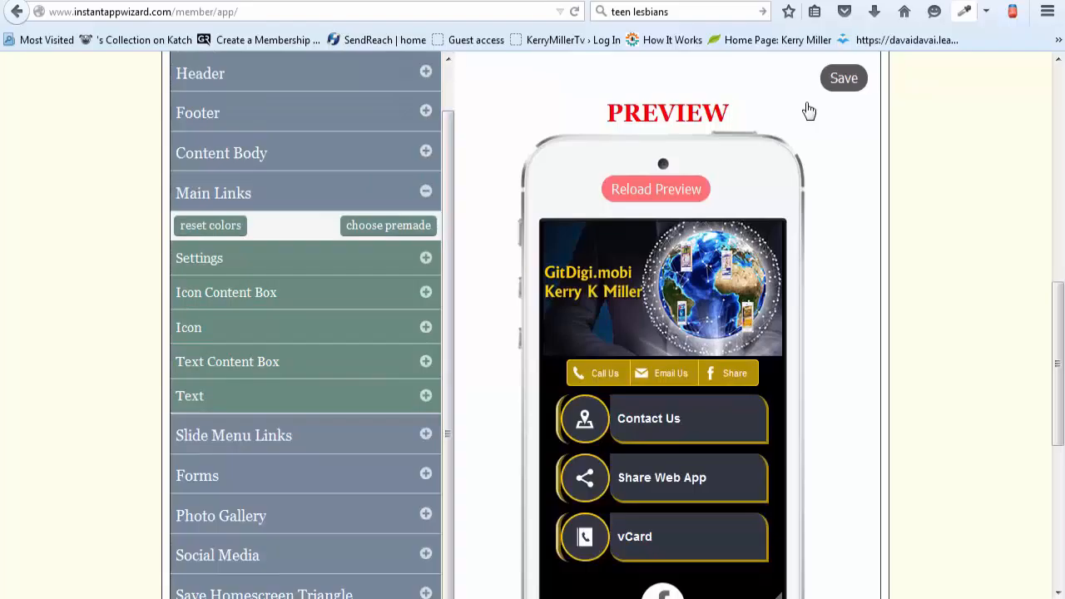
{"action": "left_click", "coordinate": [425, 191]}
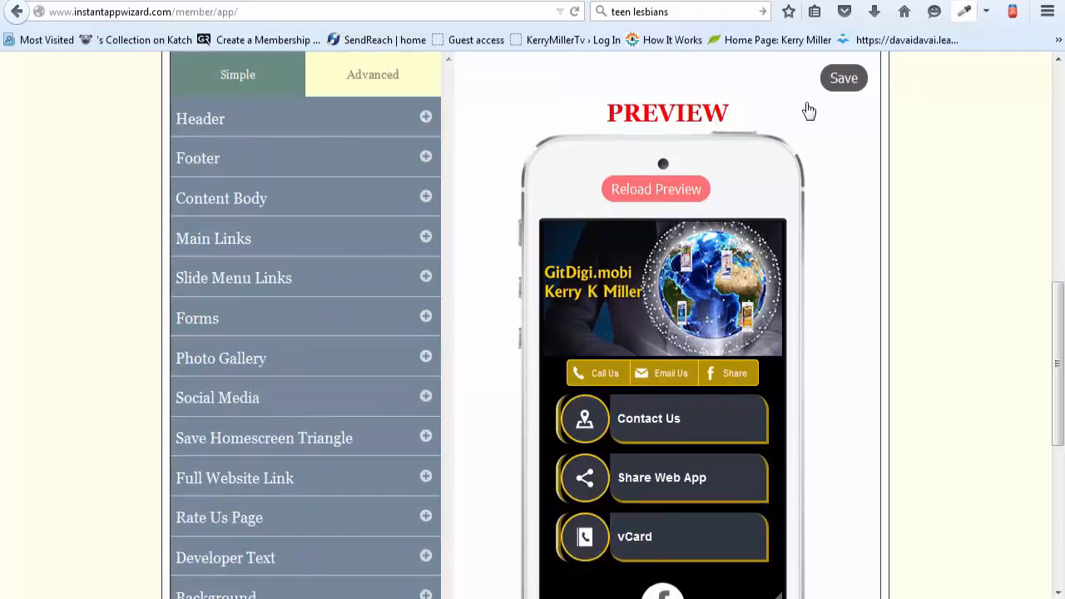
Step: Examine the styled header, gold bar and main links in the web app's full preview
{"action": "scroll", "coordinate": [663, 369], "scroll_direction": "down", "scroll_amount": 1}
{"action": "scroll", "coordinate": [809, 111], "scroll_direction": "up", "scroll_amount": 1}
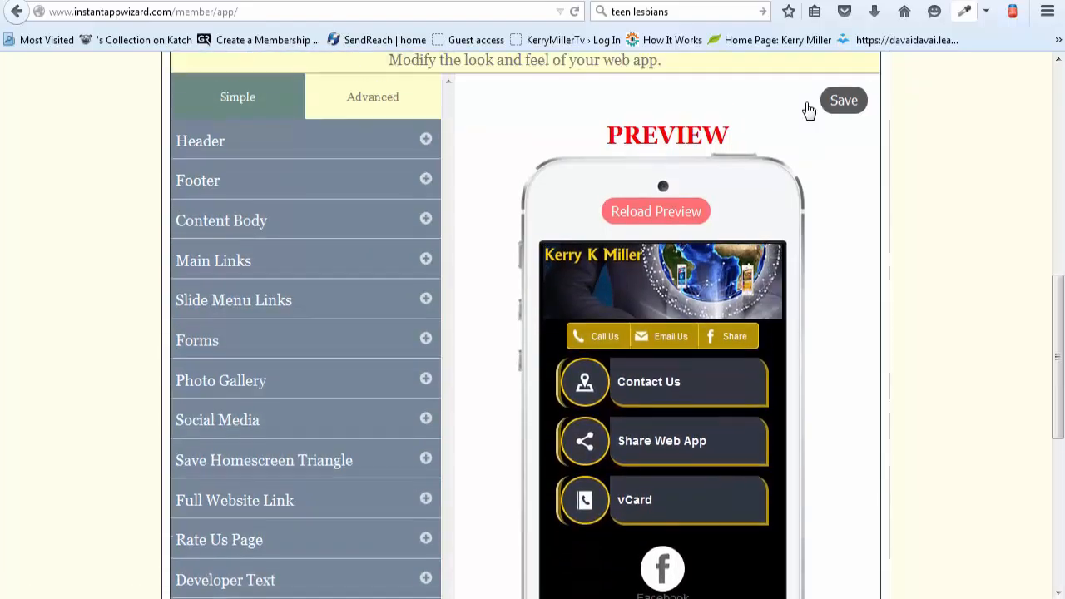
{"action": "scroll", "coordinate": [809, 110], "scroll_direction": "up", "scroll_amount": 1}
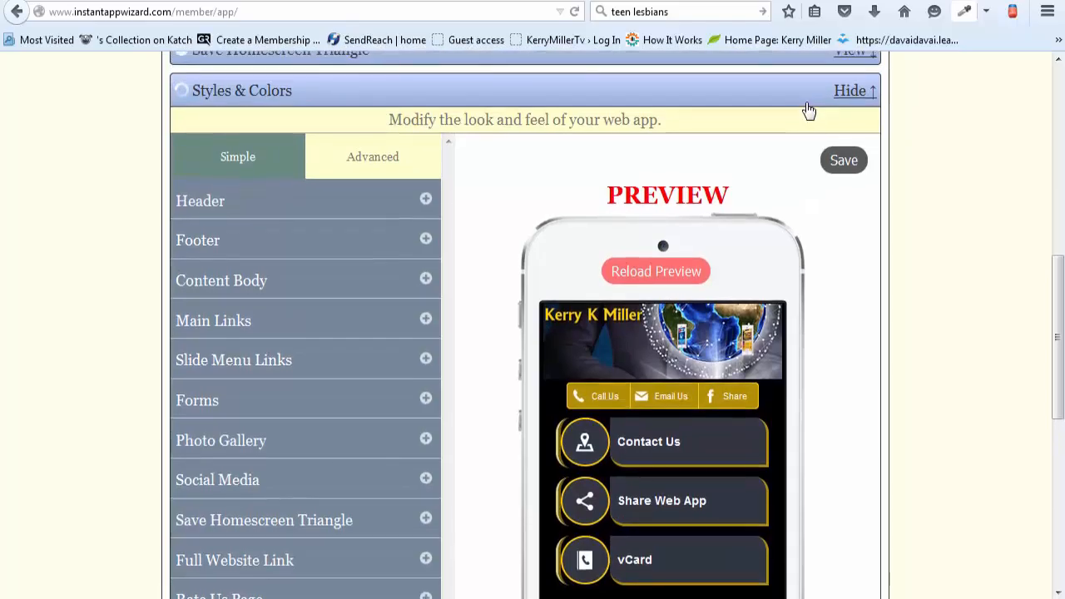
{"action": "scroll", "coordinate": [809, 110], "scroll_direction": "up", "scroll_amount": 5}
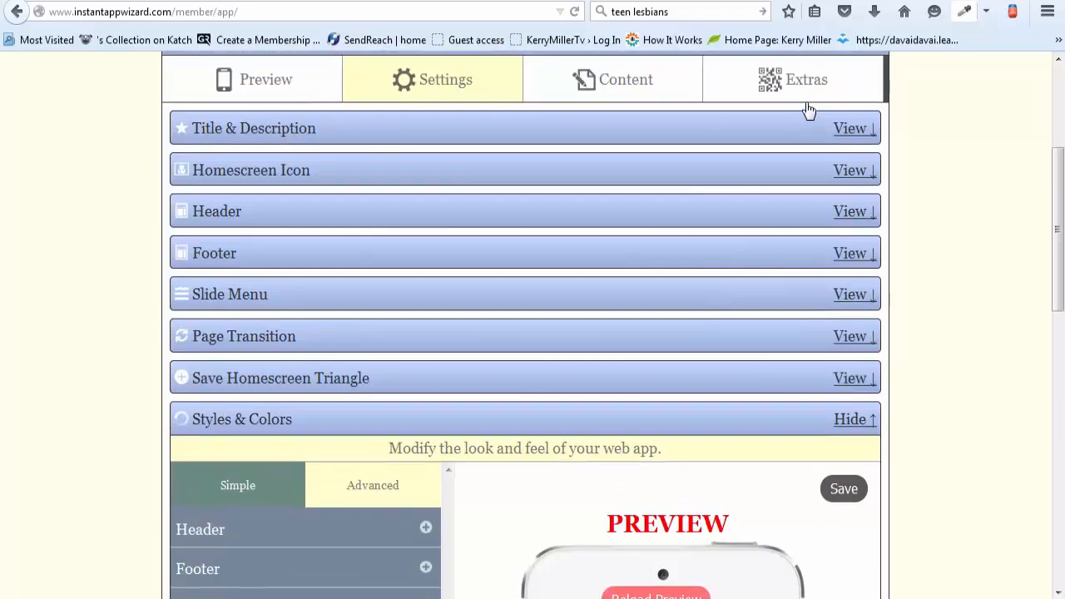
{"action": "scroll", "coordinate": [809, 111], "scroll_direction": "down", "scroll_amount": 1}
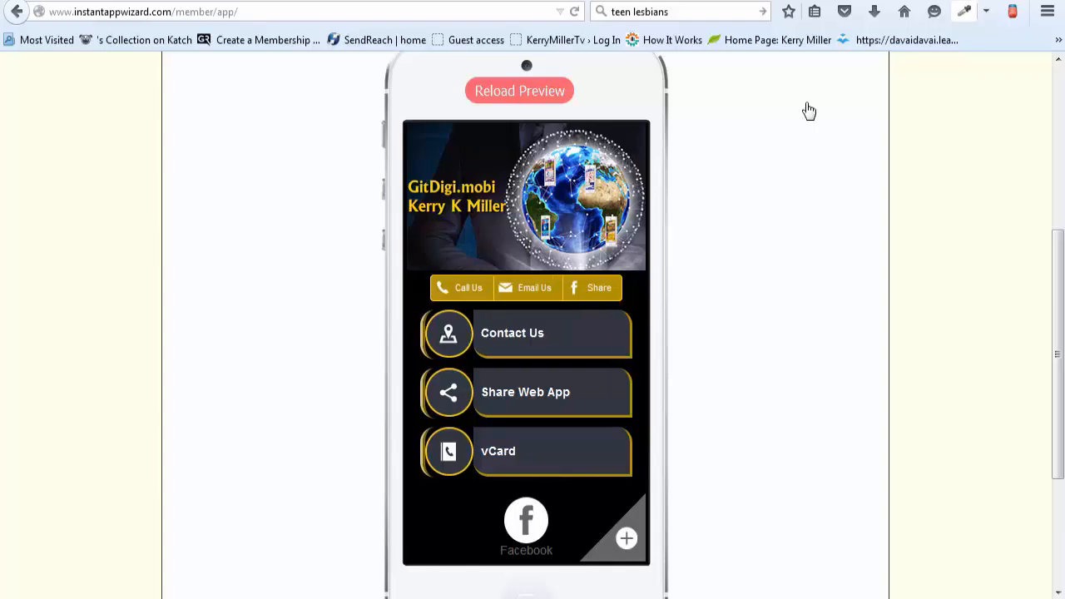
{"action": "scroll", "coordinate": [809, 111], "scroll_direction": "up", "scroll_amount": 1}
{"action": "scroll", "coordinate": [808, 110], "scroll_direction": "down", "scroll_amount": 2}
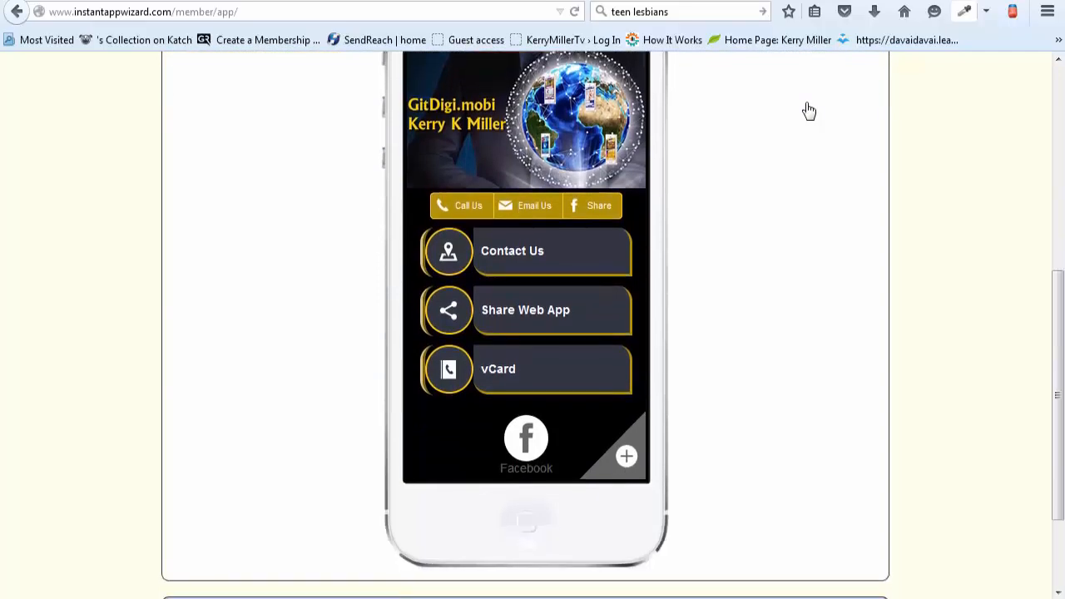